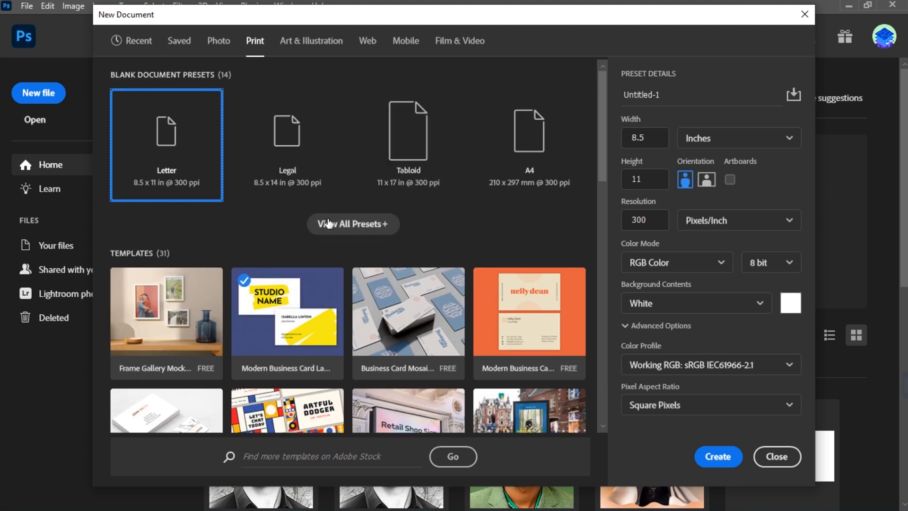
Step: Create a new print document from the A4 preset, 210 x 297 mm at 300 ppi
click(330, 223)
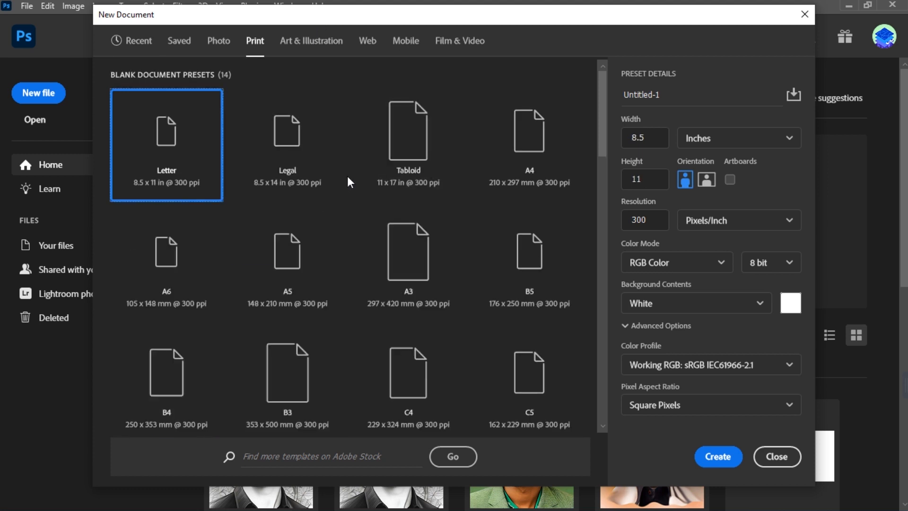
click(528, 183)
click(718, 457)
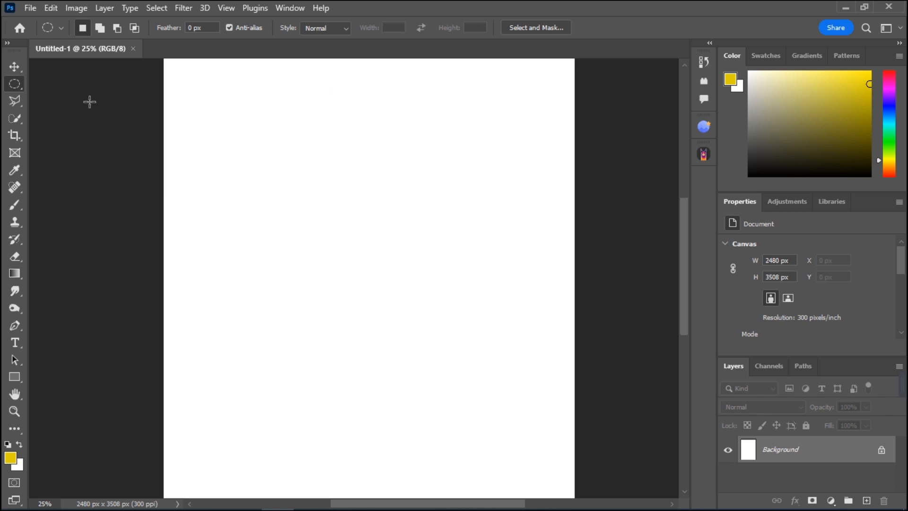
click(18, 87)
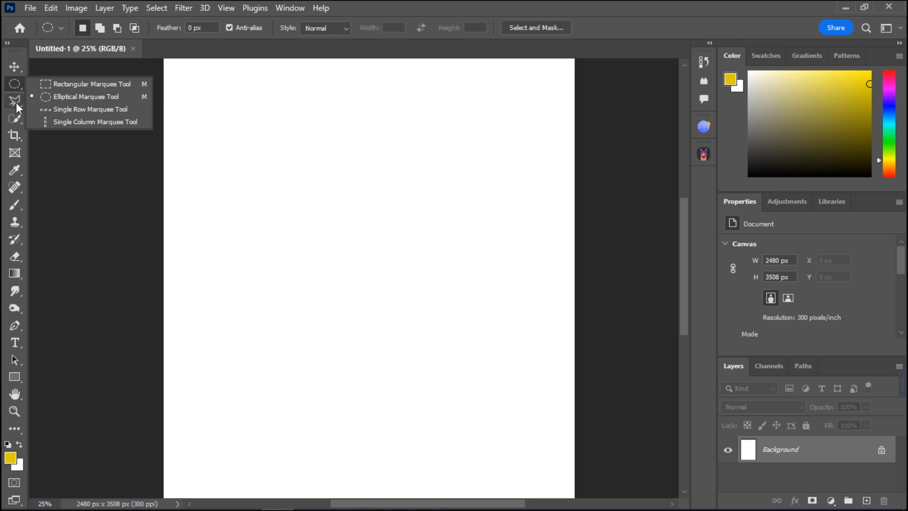
click(17, 107)
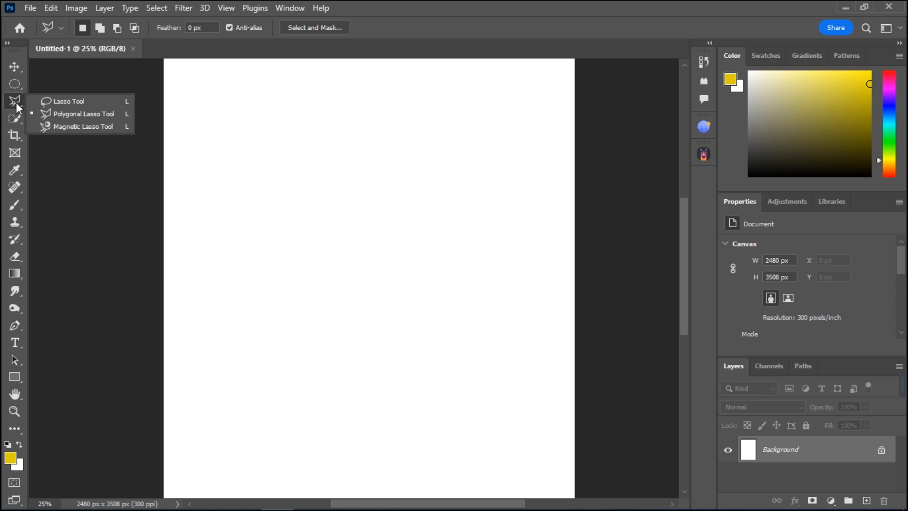
click(21, 125)
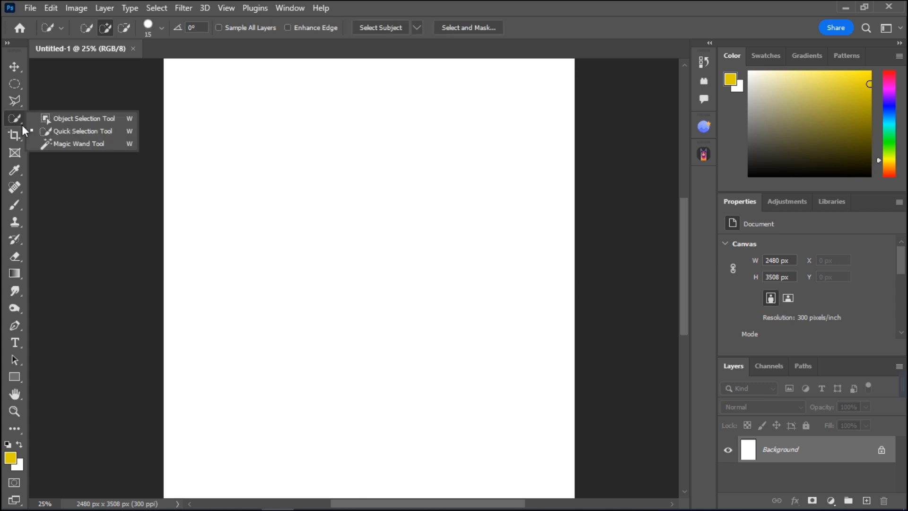
click(22, 125)
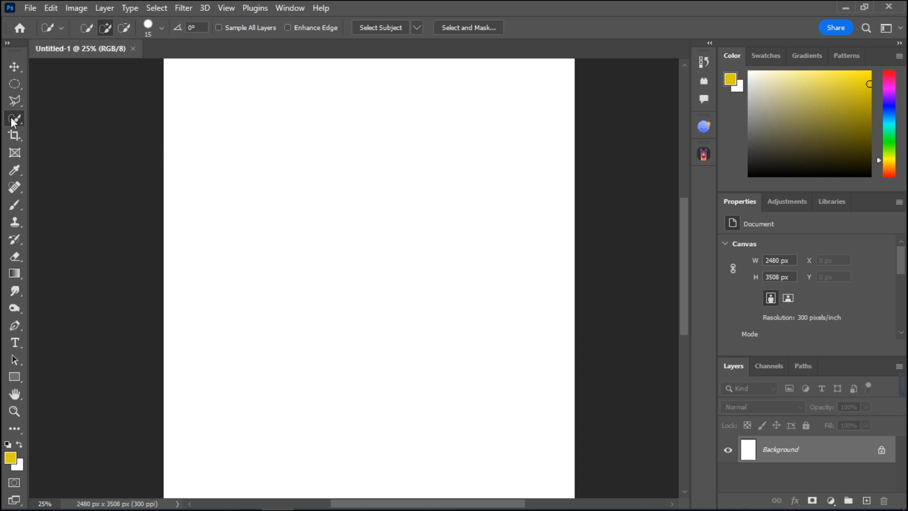
Step: Set the Rectangular Marquee style to Normal and draw a selection about 1661 x 1053 px in the upper half of the page
click(21, 87)
click(71, 84)
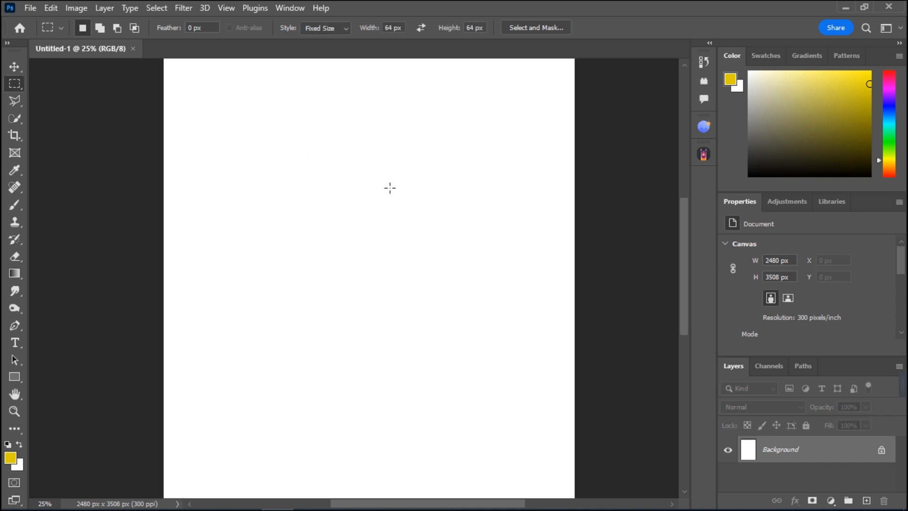
drag(416, 277, 476, 293)
click(331, 29)
click(316, 38)
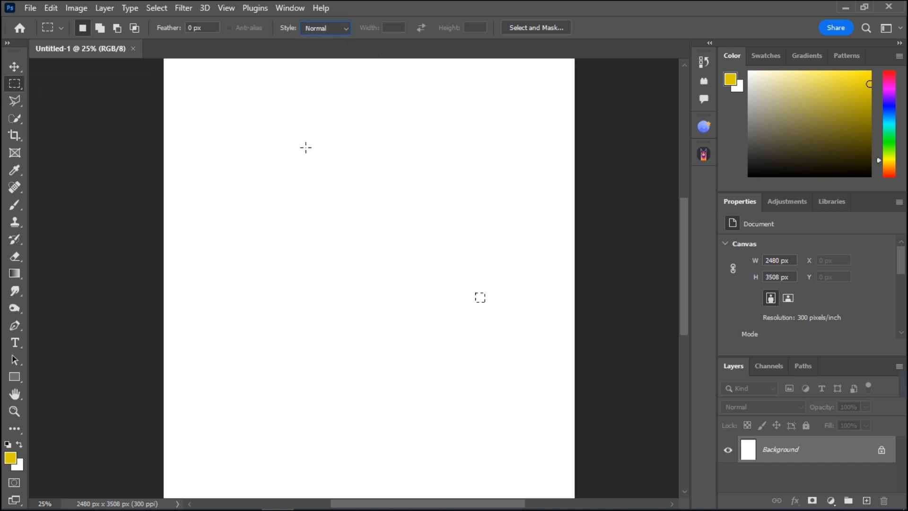
drag(223, 126, 498, 300)
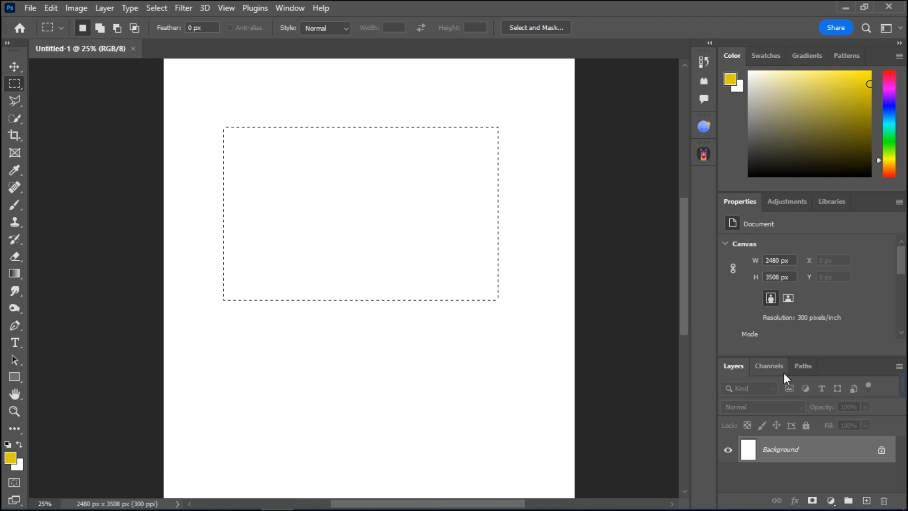
Step: Add a new layer above the background with the default settings
click(897, 367)
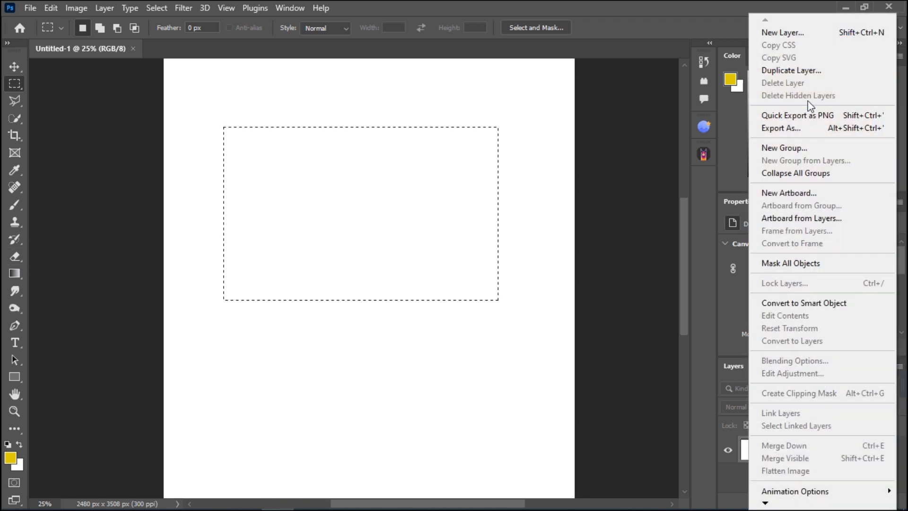
click(806, 33)
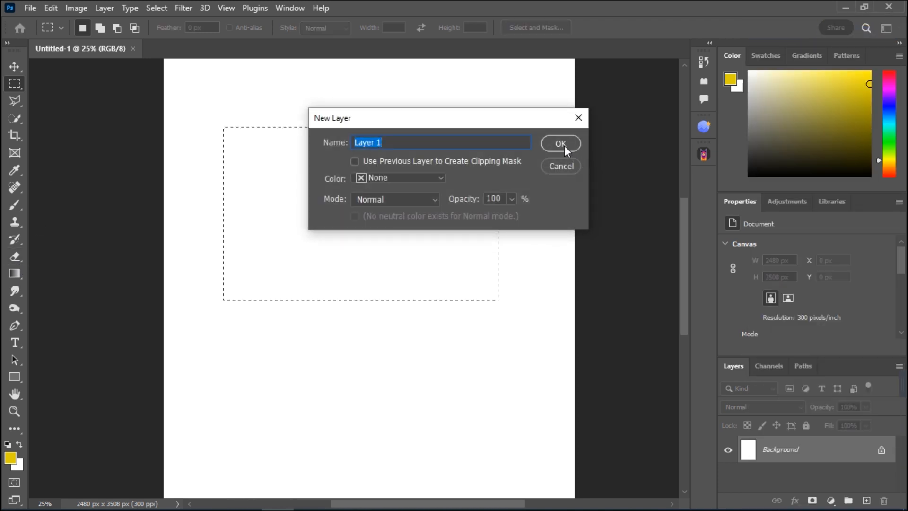
click(561, 143)
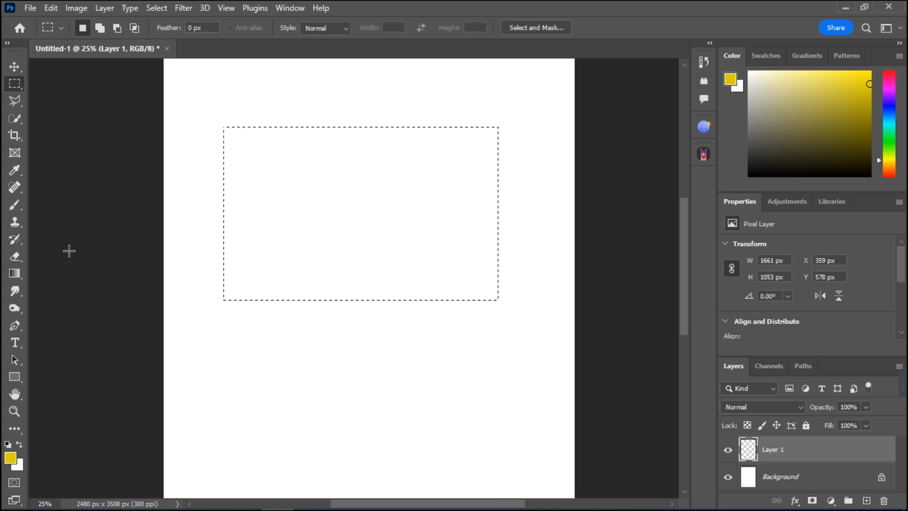
Step: Paint the whole rectangular selection yellow with the soft 1000 px Brush tool and deselect it
click(17, 208)
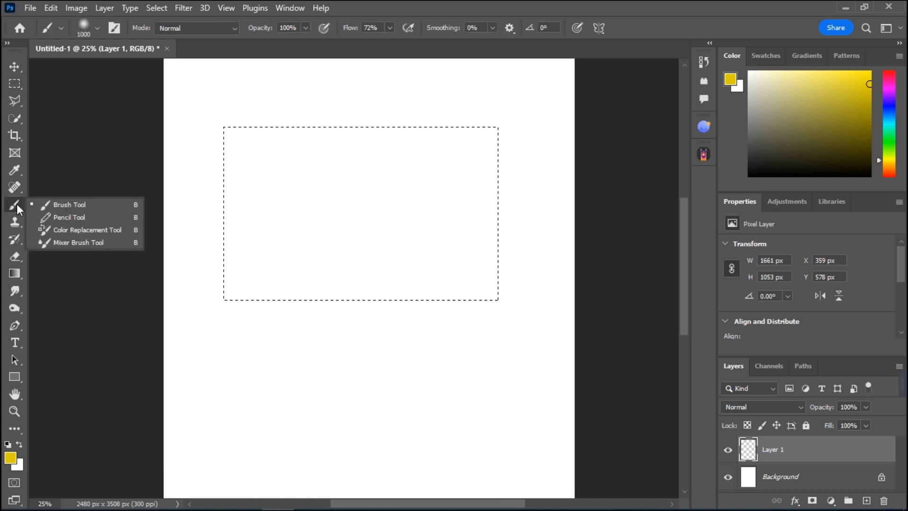
click(47, 206)
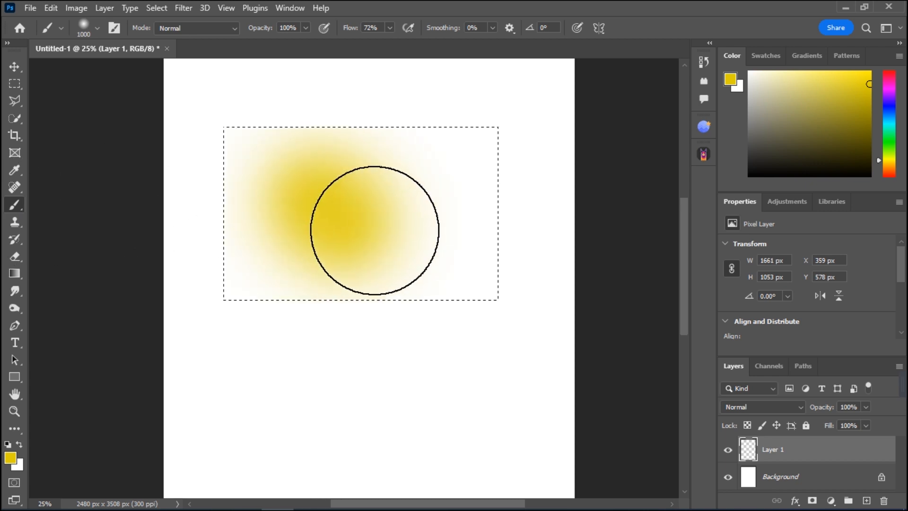
mouse_move(606, 417)
mouse_down()
mouse_move(362, 397)
mouse_move(561, 406)
mouse_up()
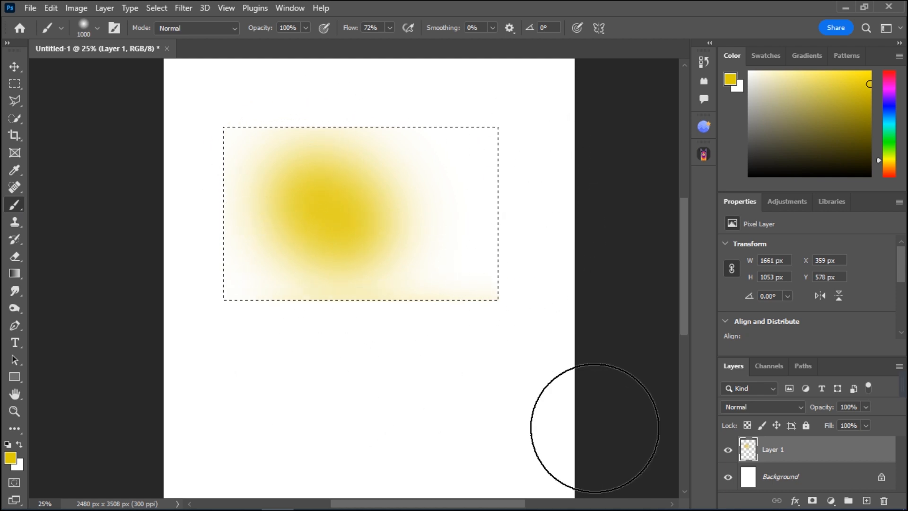
mouse_move(467, 233)
mouse_down()
mouse_move(477, 164)
mouse_move(417, 162)
mouse_move(425, 158)
mouse_move(394, 148)
mouse_move(316, 171)
mouse_move(367, 215)
mouse_move(335, 383)
mouse_move(328, 276)
mouse_move(291, 204)
mouse_move(213, 385)
mouse_move(273, 141)
mouse_move(216, 235)
mouse_move(245, 149)
mouse_move(186, 203)
mouse_up()
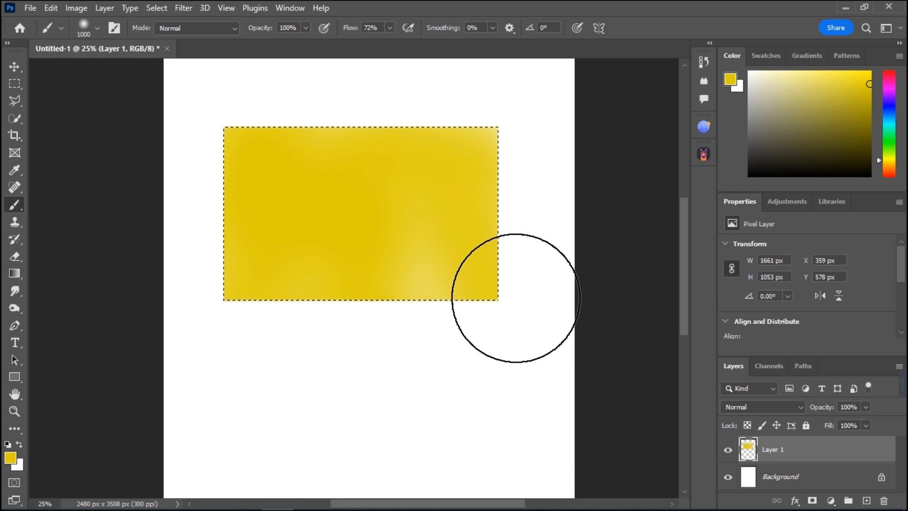
key(ctrl+d)
Step: Draw an elliptical selection about 949 x 873 px below the yellow rectangle and add a new default layer for it
click(14, 85)
right_click(14, 89)
click(31, 96)
drag(249, 344, 407, 488)
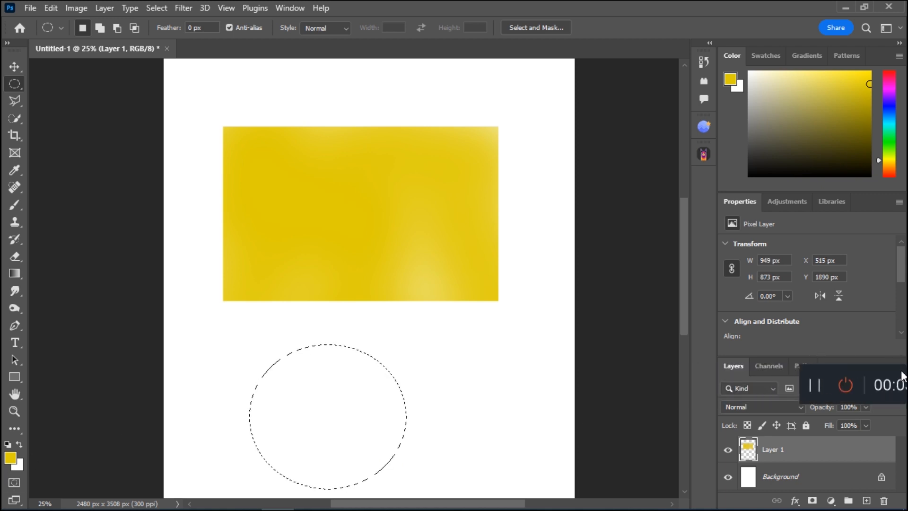
click(900, 366)
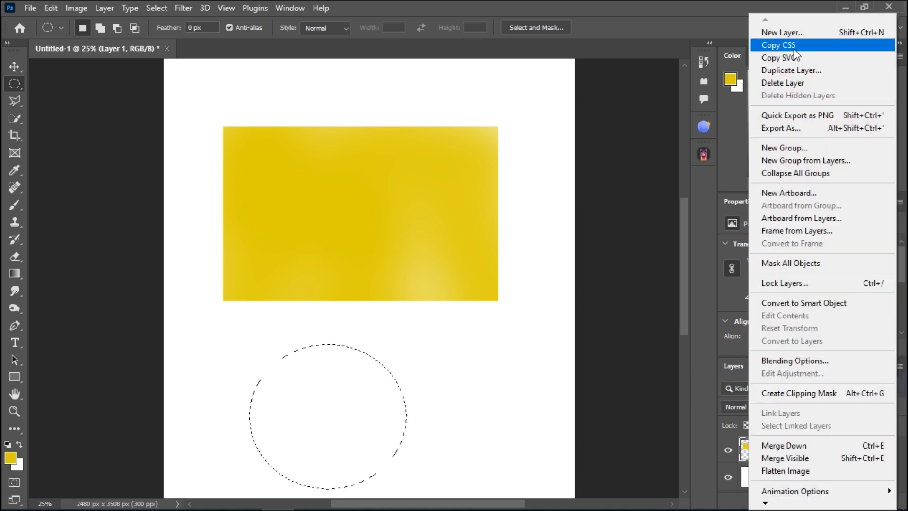
click(795, 32)
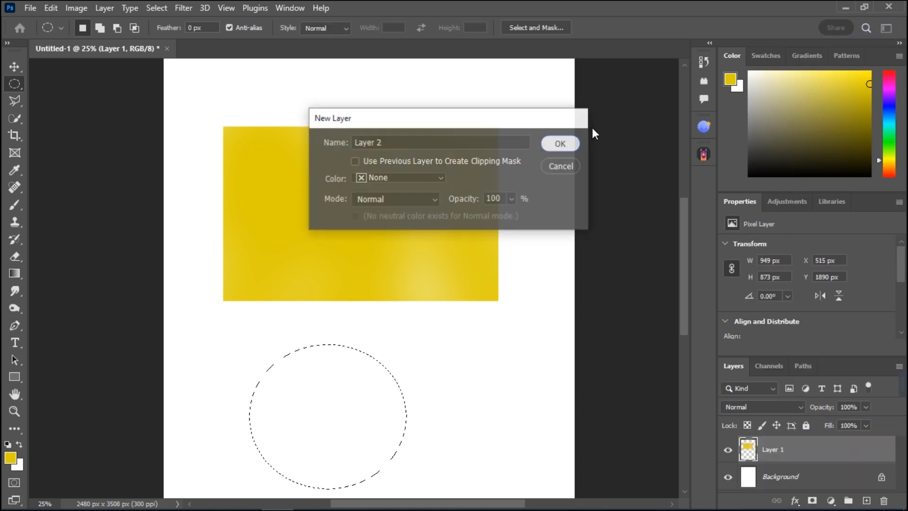
click(560, 143)
Step: Set the foreground colour to dark blue 012199 and brush it over the upper-right part of the elliptical selection
click(10, 458)
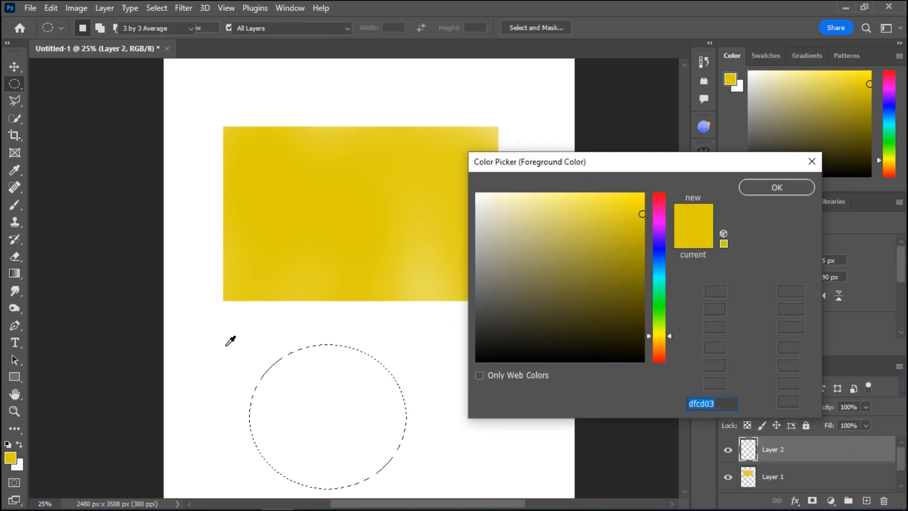
click(658, 254)
click(642, 260)
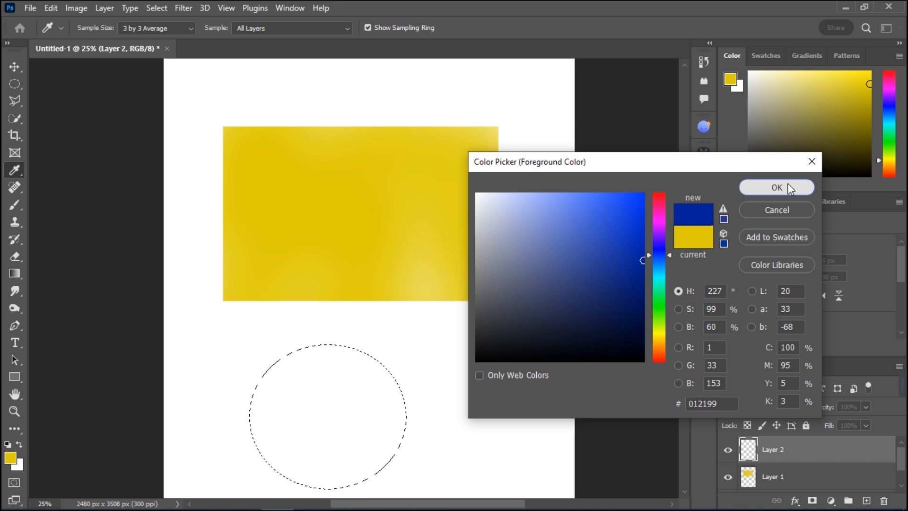
click(788, 186)
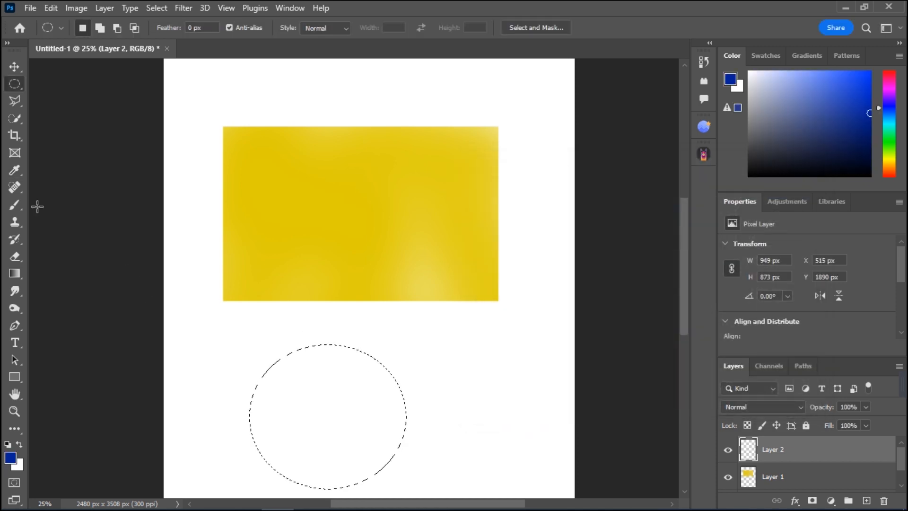
click(14, 205)
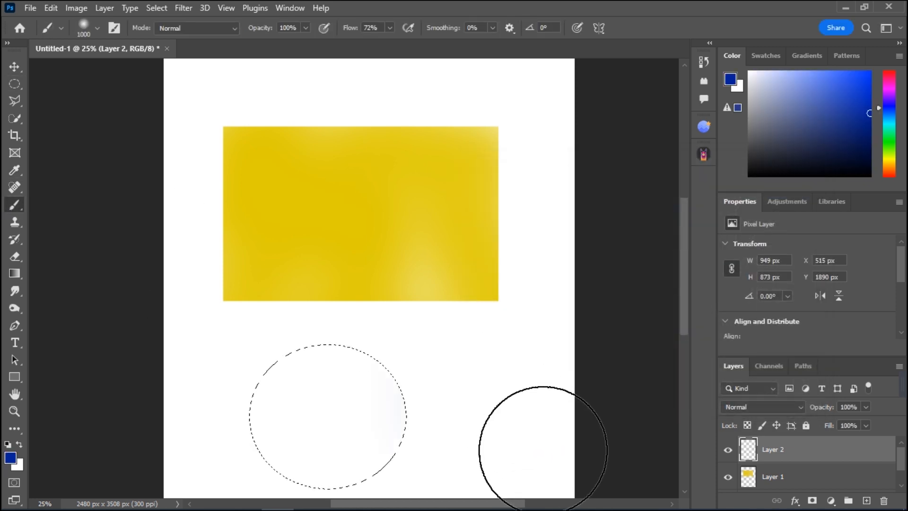
drag(381, 329, 486, 381)
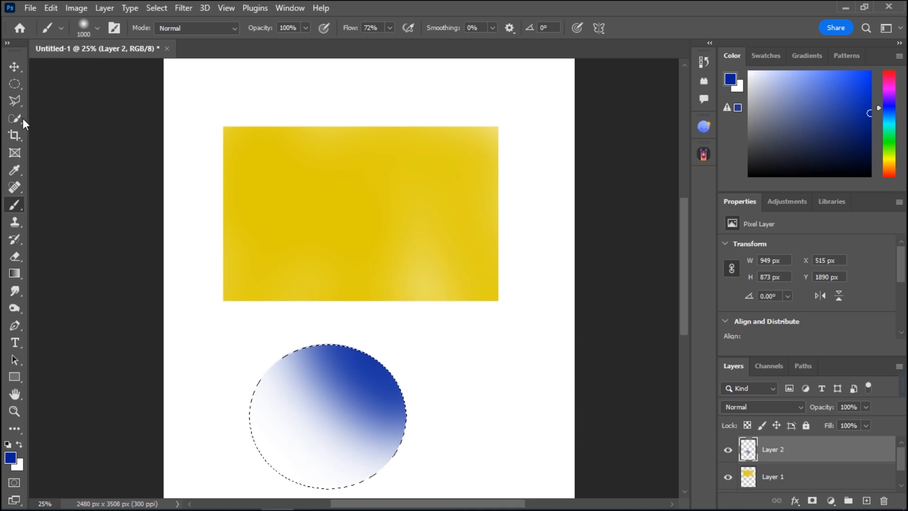
Step: Deselect the ellipse and move the blue shape over the right side of the yellow rectangle
click(15, 66)
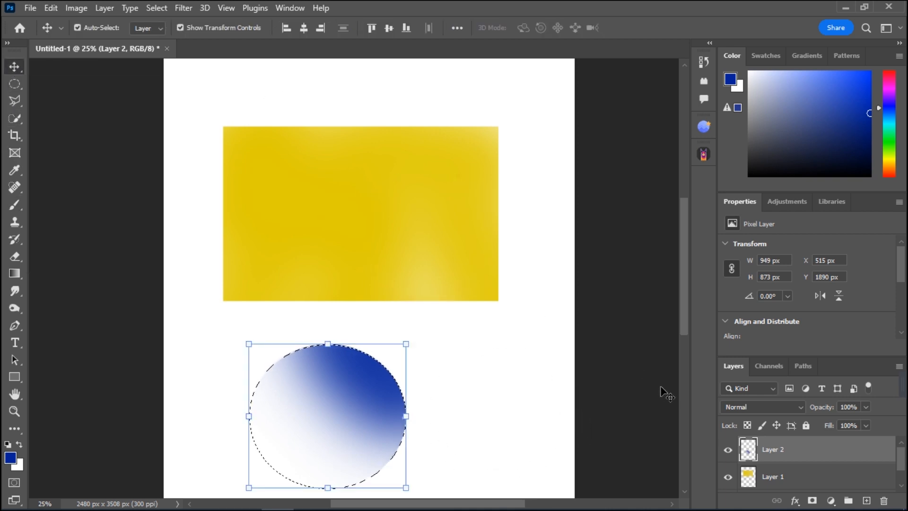
click(15, 84)
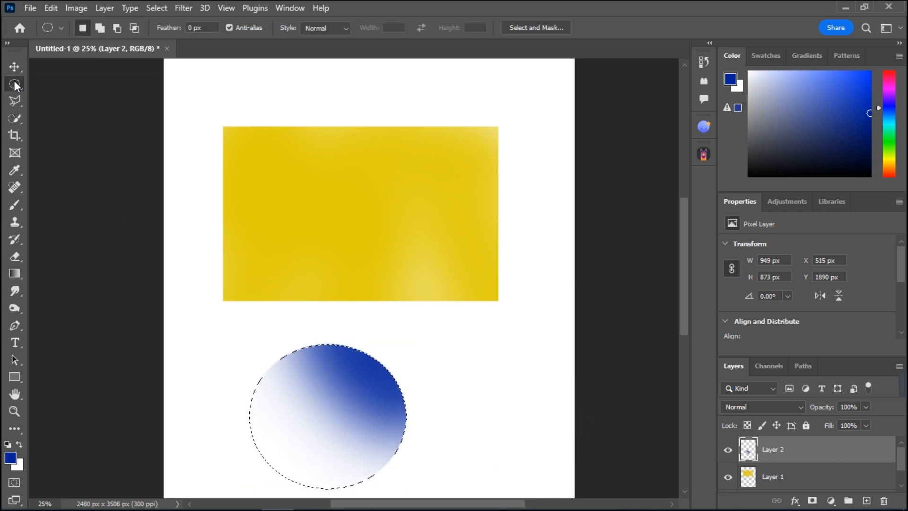
key(ctrl+d)
key(v)
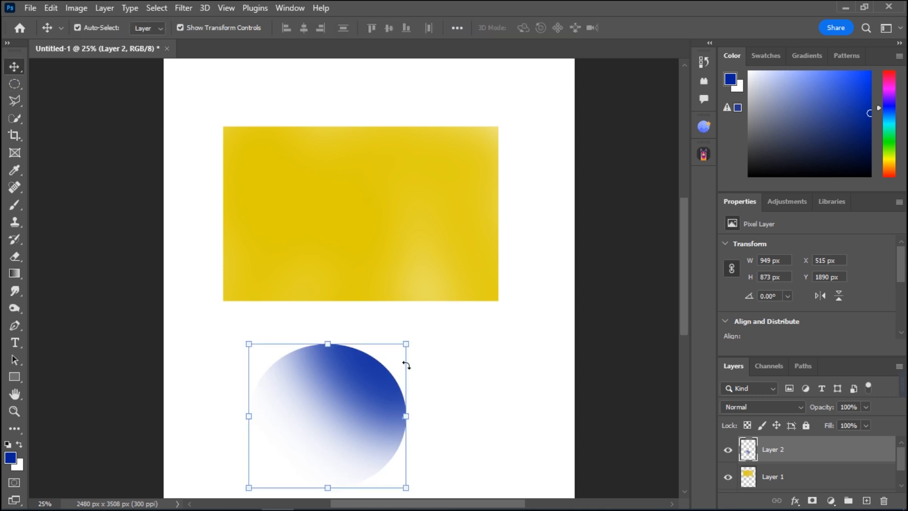
drag(382, 390, 528, 179)
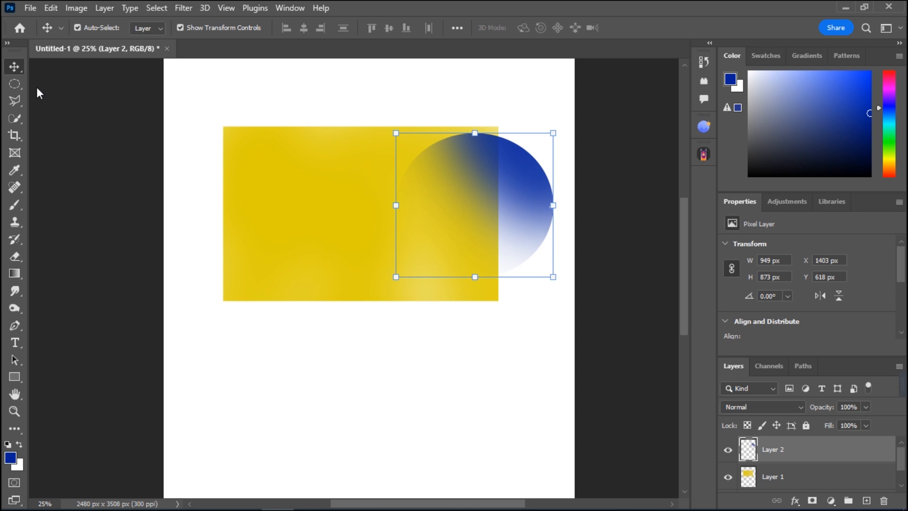
Step: Switch to the Rectangular Marquee tool and delete the yellow rectangle and blue ellipse layers together
click(18, 87)
right_click(19, 89)
click(52, 83)
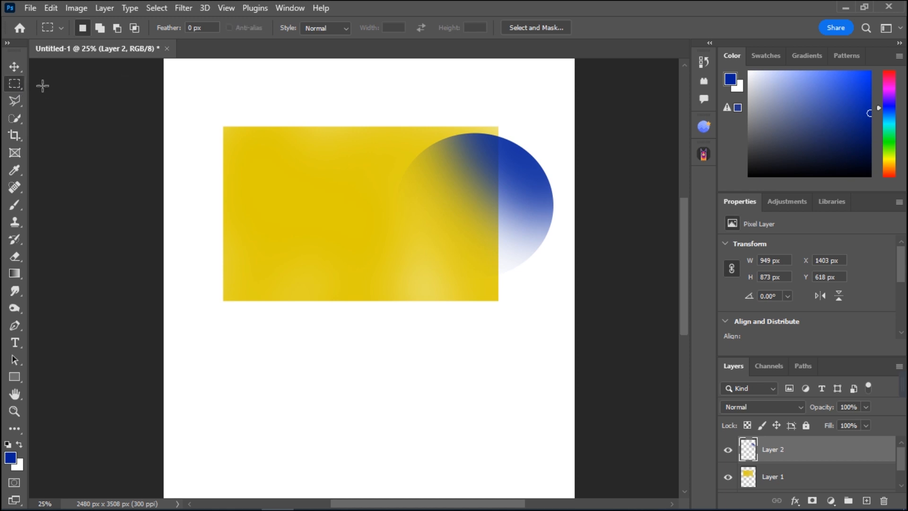
shift+click(805, 485)
click(881, 501)
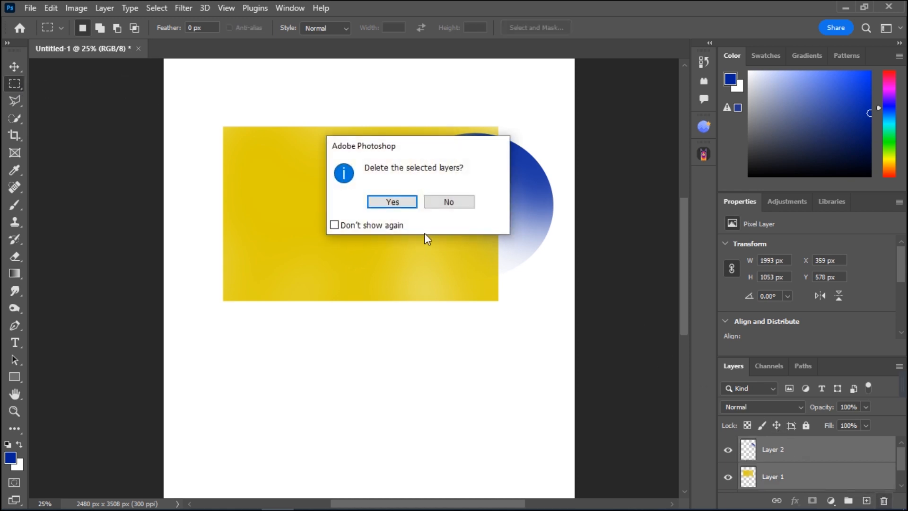
click(406, 202)
Step: Draw a rectangular selection across the upper half of the blank page, replacing the first attempt
drag(194, 90, 471, 265)
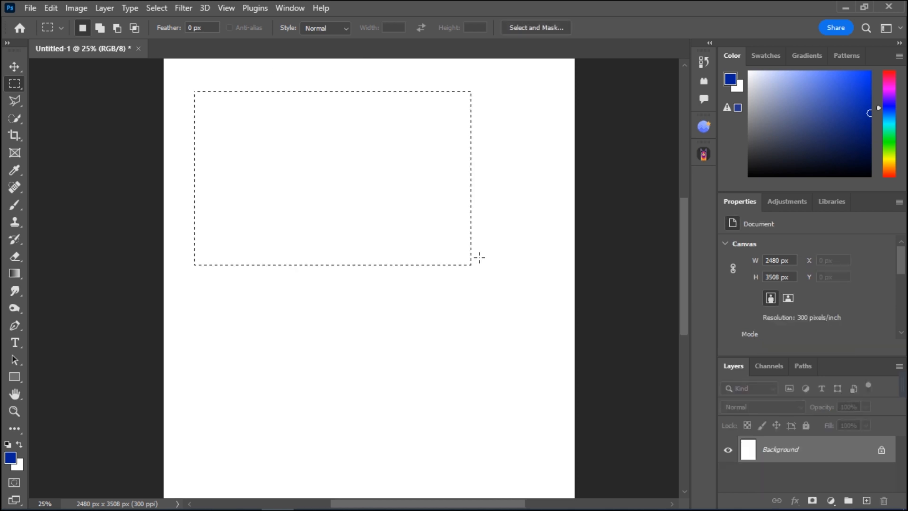
click(455, 306)
drag(215, 131, 502, 321)
Step: Set the foreground colour to the brighter blue 0027b7
click(10, 457)
drag(604, 254, 666, 237)
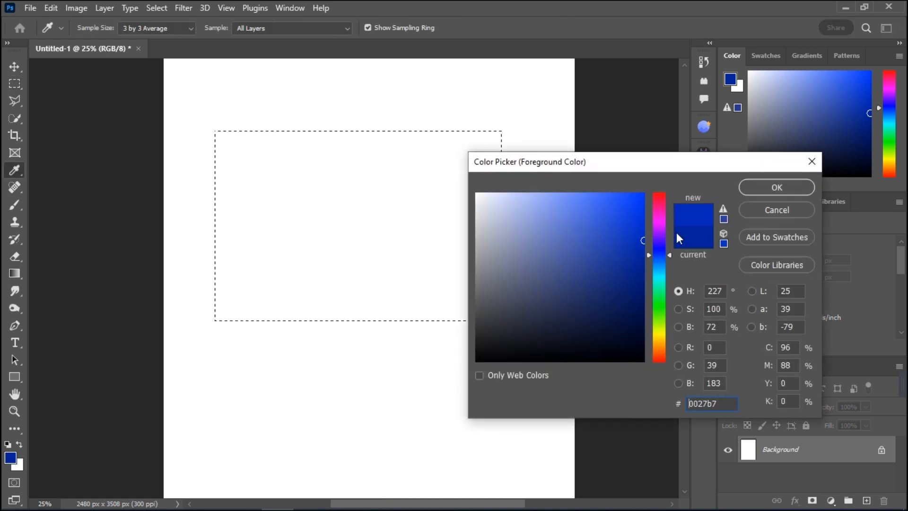
click(760, 191)
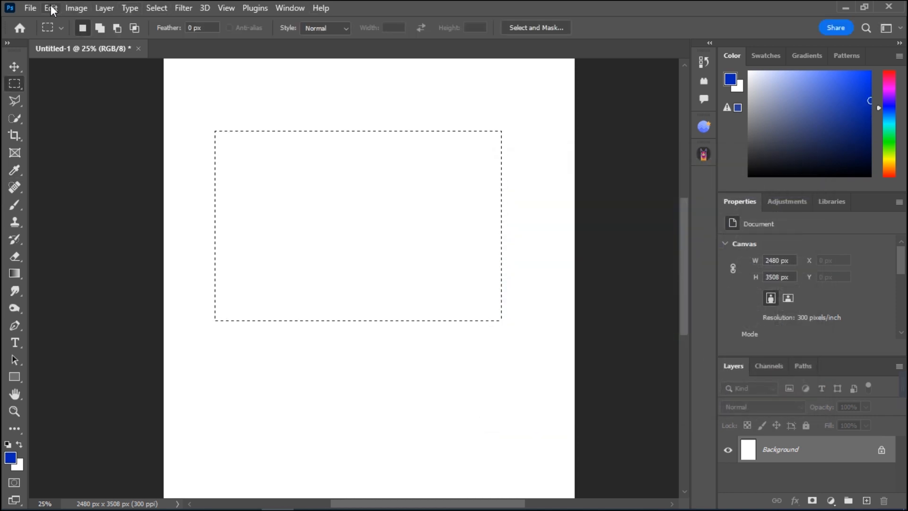
Step: Fill the rectangular selection on the Background layer with the foreground colour
click(51, 7)
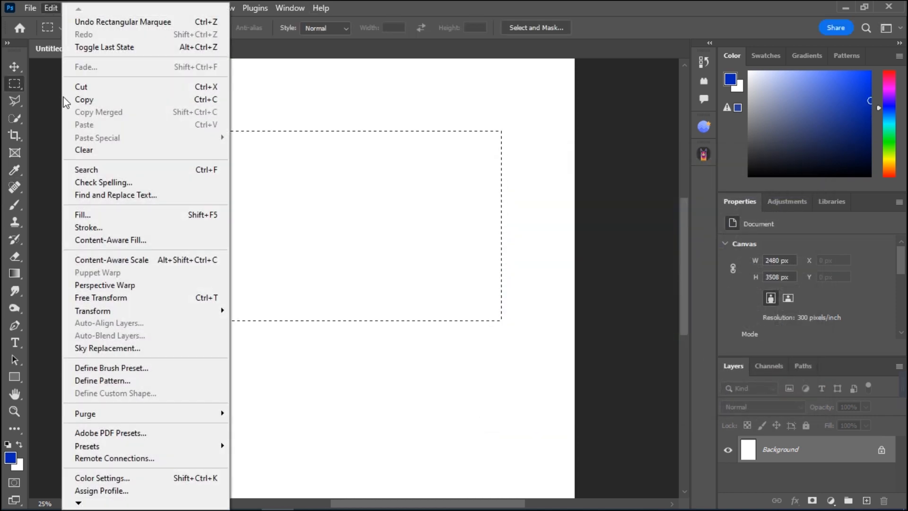
click(97, 213)
click(499, 118)
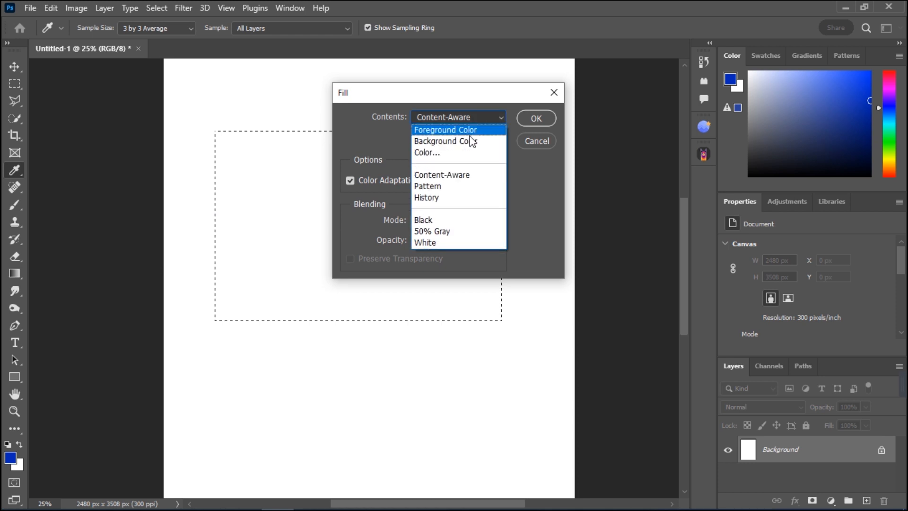
click(461, 126)
click(547, 117)
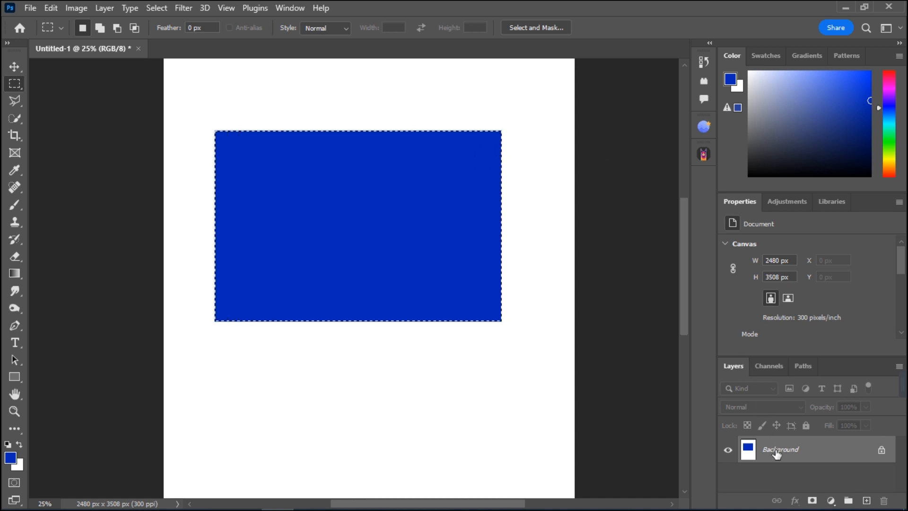
Step: Move the blue rectangle slightly right and down on the page and deselect it
click(15, 66)
drag(402, 263, 423, 260)
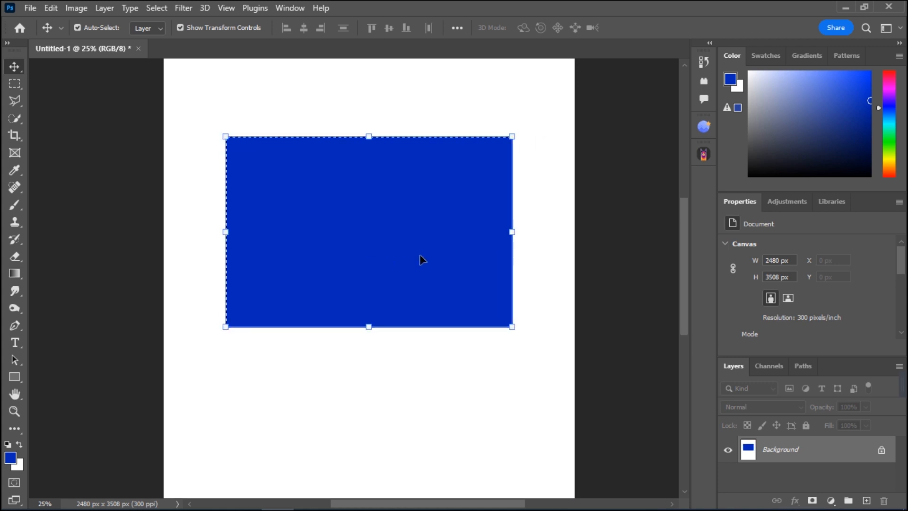
click(15, 84)
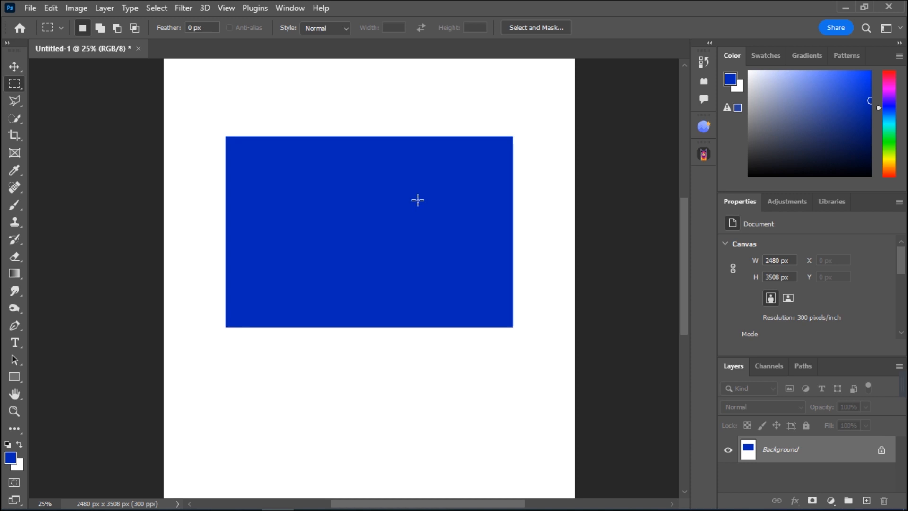
Step: Try to move the deselected blue rectangle on the locked Background layer
key(v)
drag(376, 214, 474, 128)
click(562, 236)
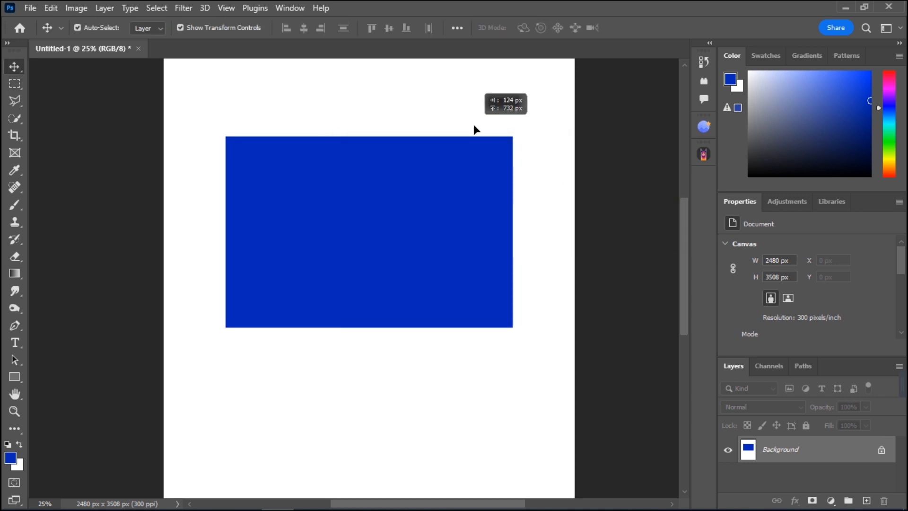
click(549, 233)
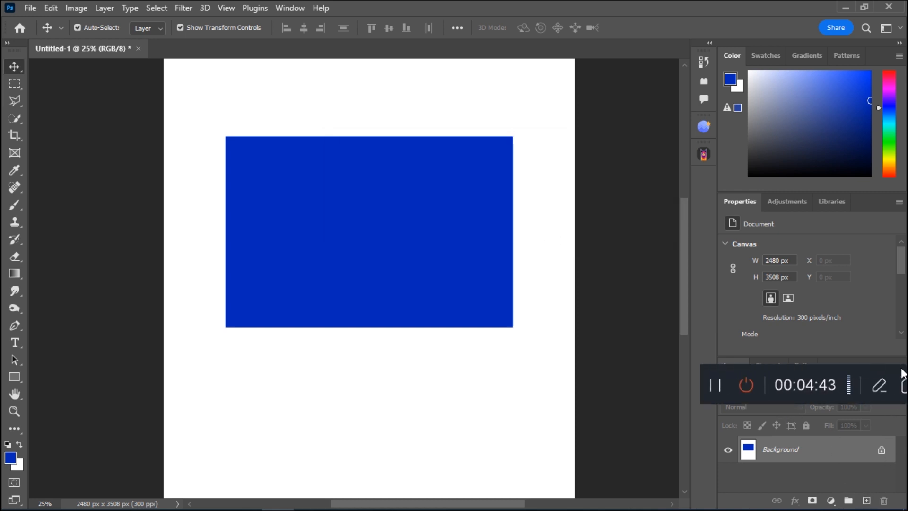
Step: Clear the blue rectangle from the page, add a new layer above the Background and make it active
click(899, 367)
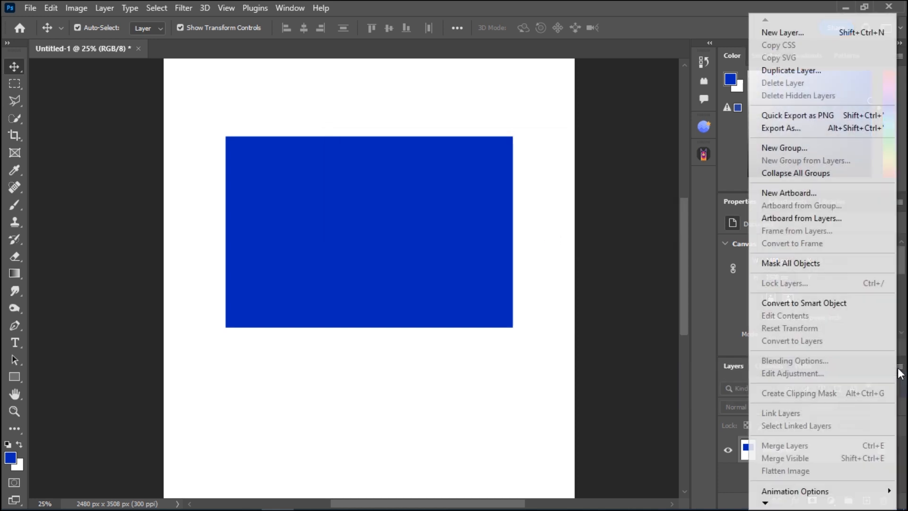
click(767, 32)
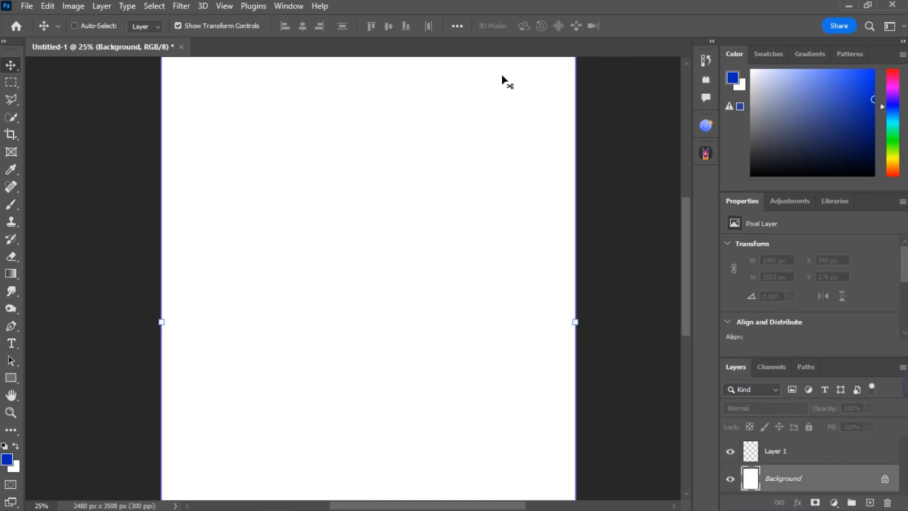
click(789, 450)
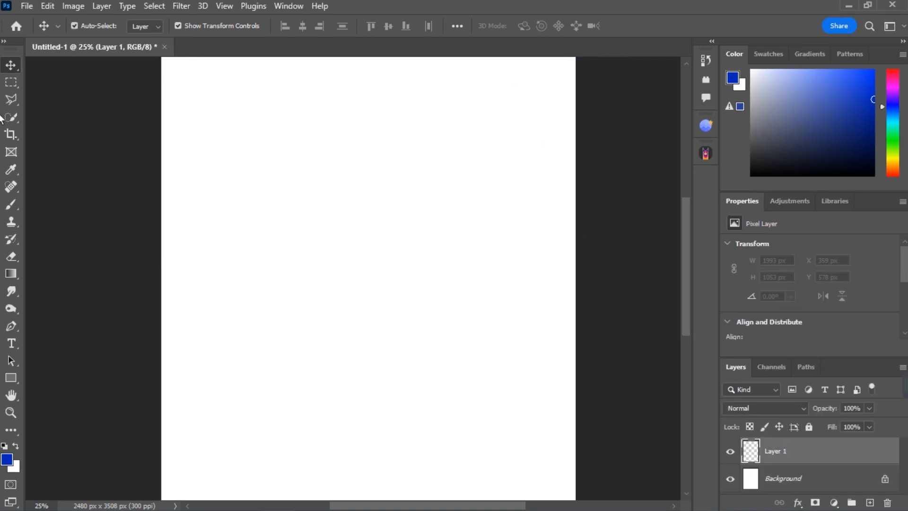
Step: Draw a rectangular selection about 1153 × 713 px in the page's upper-left area on the new layer
click(11, 81)
drag(190, 105, 382, 223)
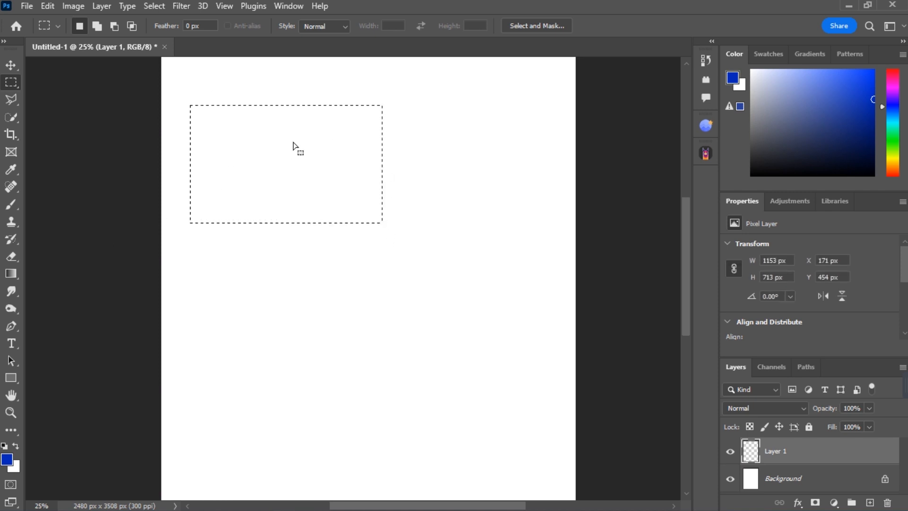
click(73, 6)
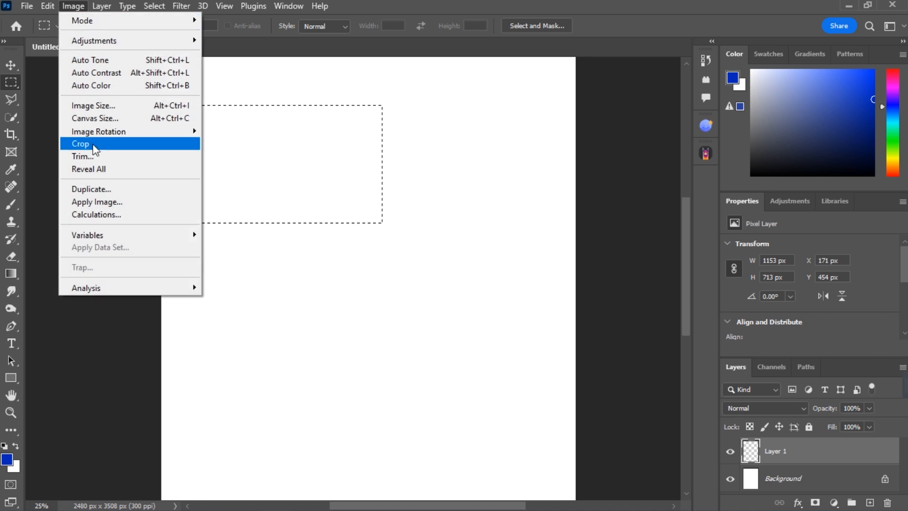
click(308, 154)
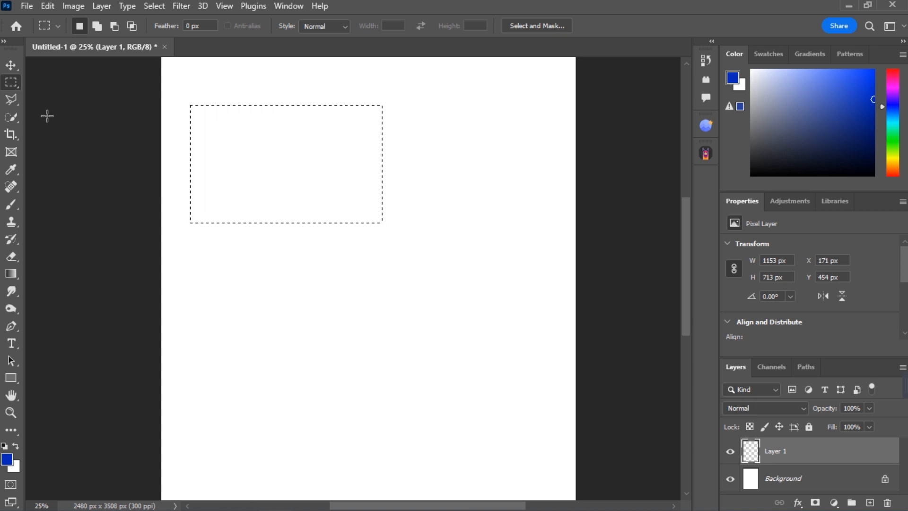
Step: Fill the rectangular selection on the new layer with the foreground colour at 100% opacity and deselect it
click(74, 6)
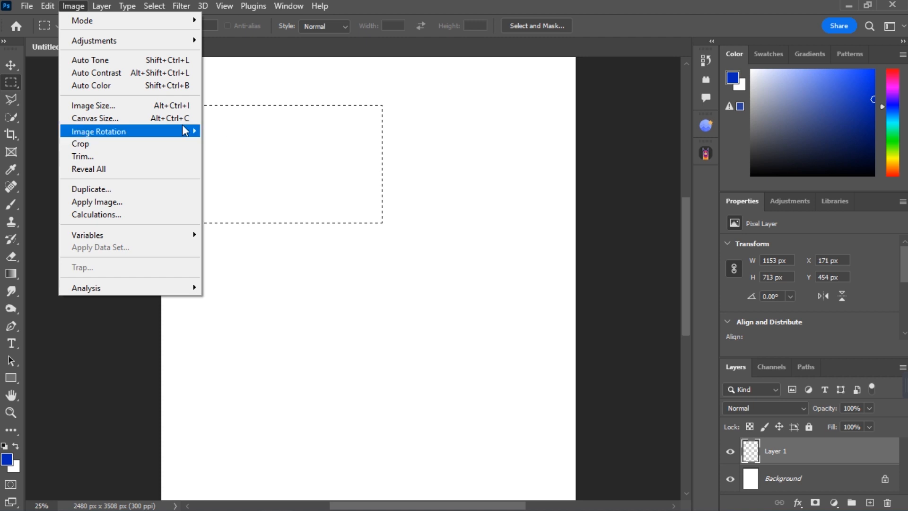
mouse_move(49, 6)
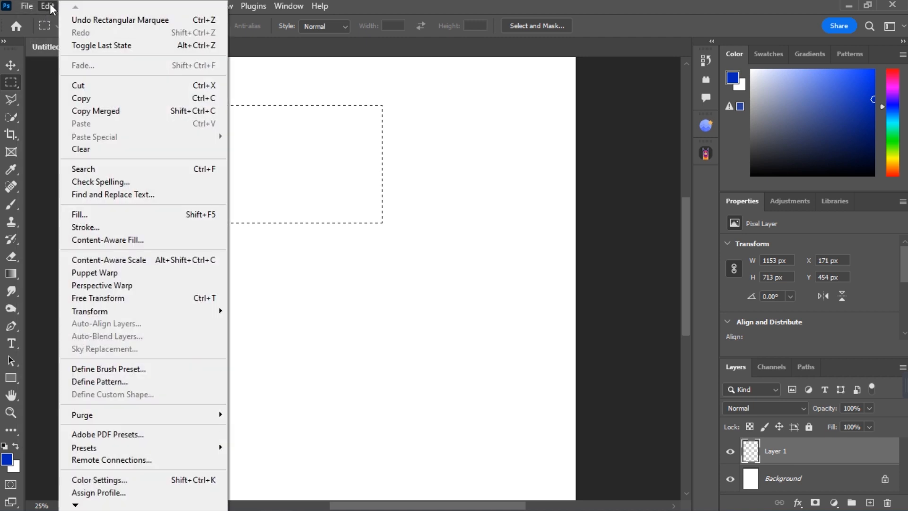
click(90, 216)
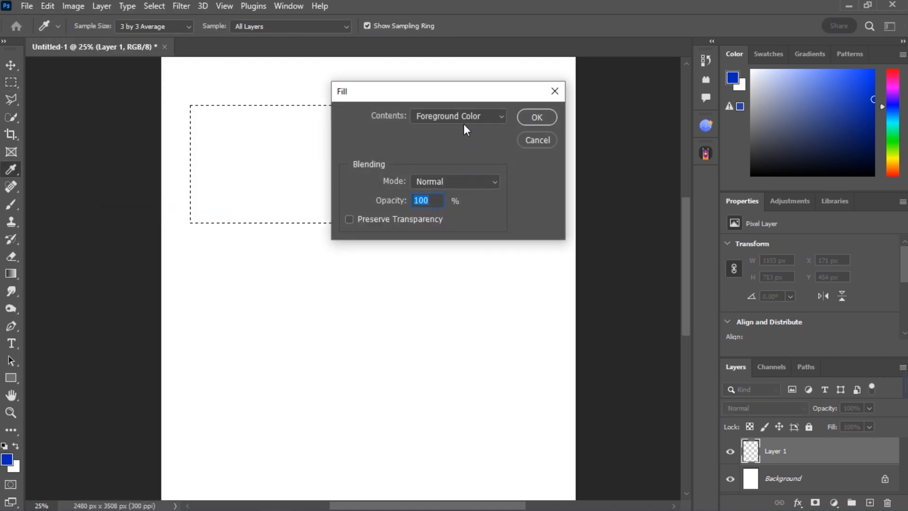
click(461, 117)
click(461, 130)
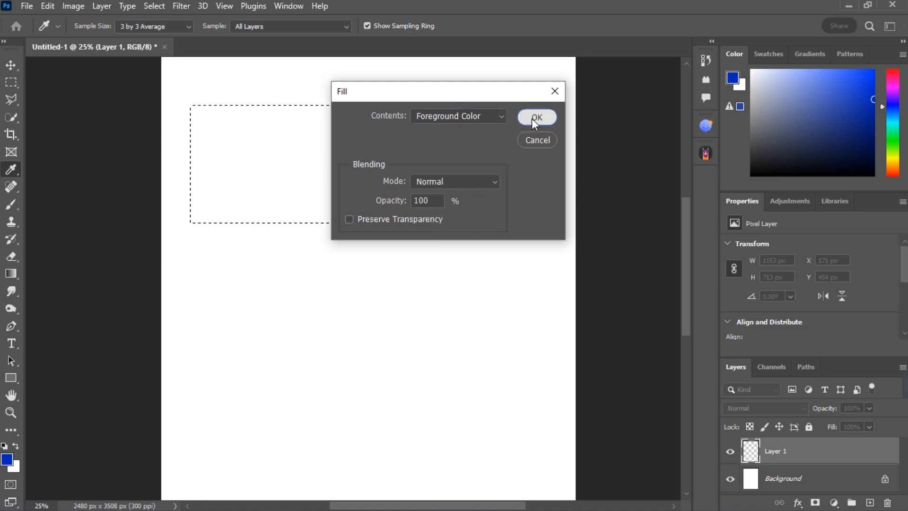
click(535, 118)
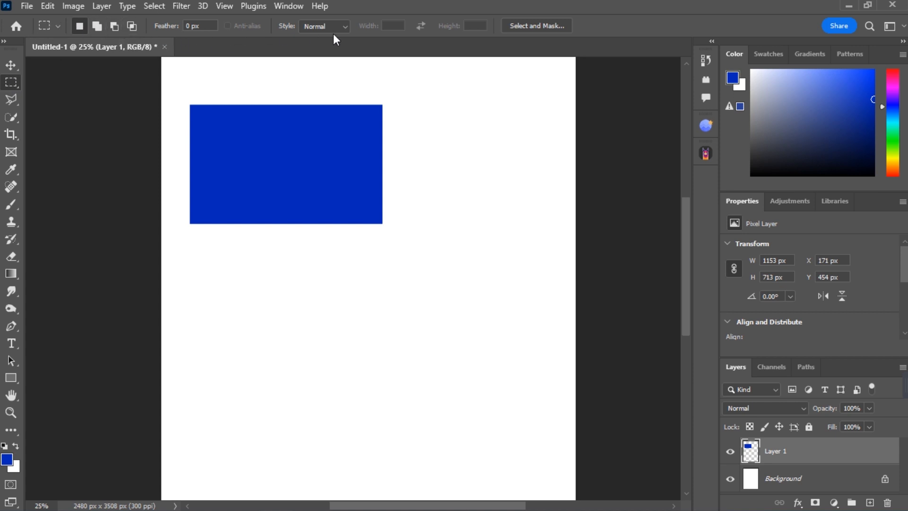
Step: Draw a rectangular selection about 1193 × 737 px below the blue rectangle and extend it with five overlapping rectangles in Add to Selection mode
drag(228, 256, 427, 378)
click(97, 26)
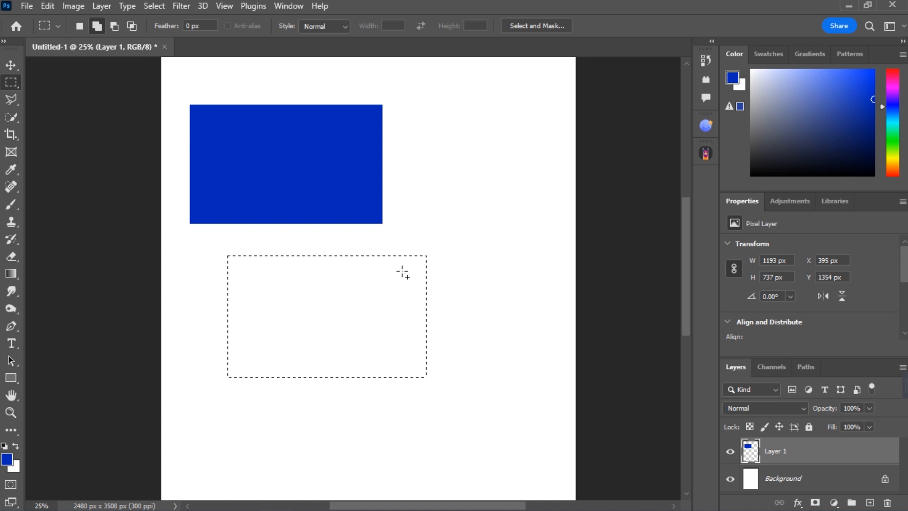
drag(408, 280, 535, 350)
drag(455, 218, 517, 306)
drag(433, 190, 470, 232)
drag(459, 157, 518, 209)
drag(478, 186, 531, 240)
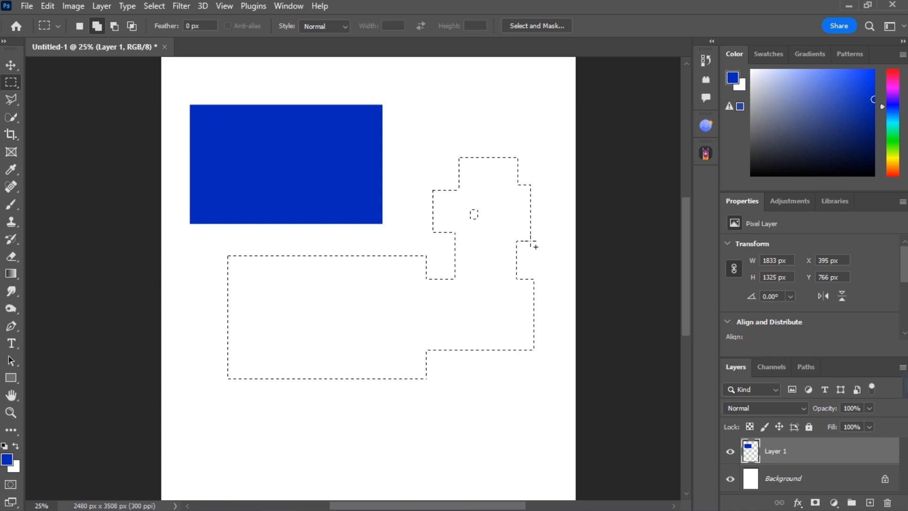
Step: Drop the combined selection and draw a single rectangular selection about 901 × 649 px below the blue rectangle in New Selection mode
key(ctrl+d)
click(79, 26)
drag(225, 276, 376, 383)
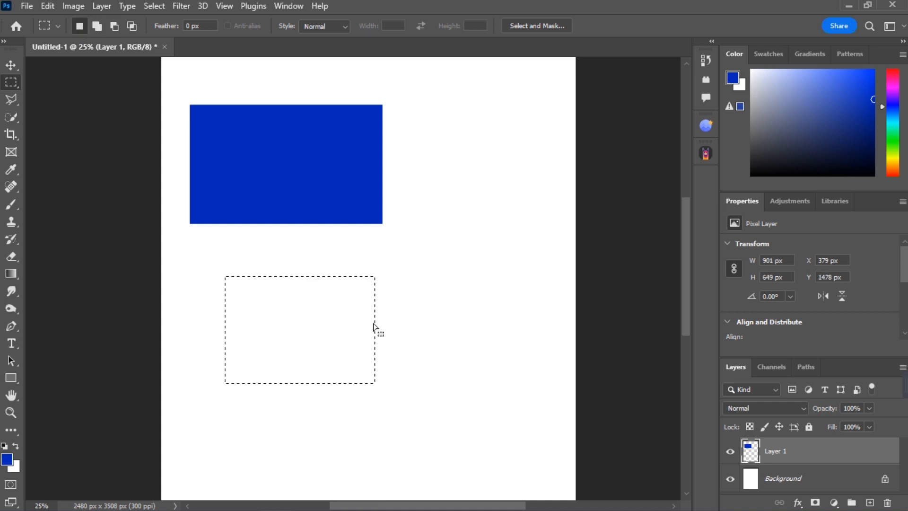
Step: Add six overlapping rectangles to the right side of the selection by temporarily switching to Add to Selection
key(shift)
drag(338, 296, 449, 372)
drag(398, 243, 448, 320)
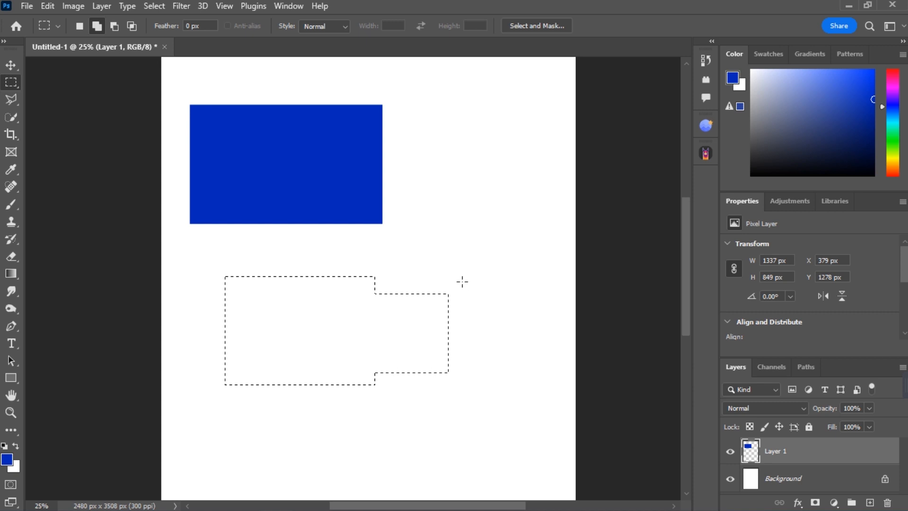
drag(416, 213, 498, 285)
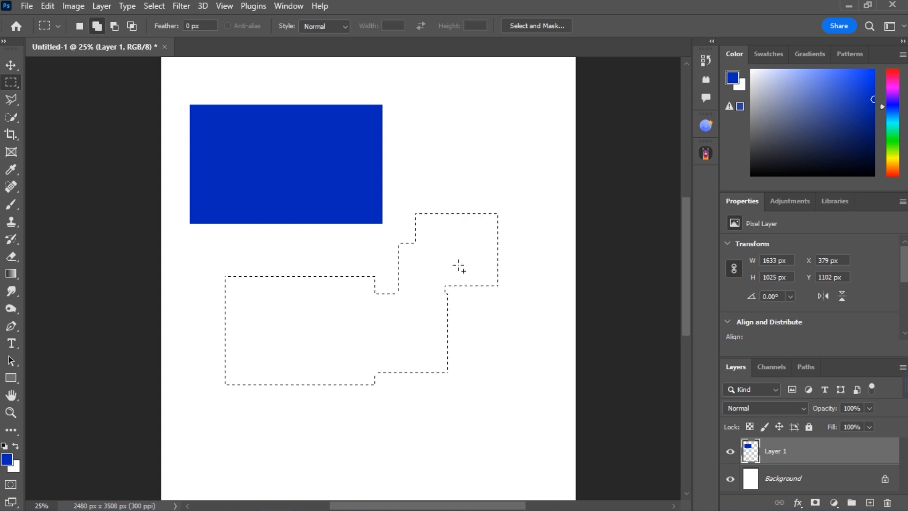
drag(443, 265, 523, 355)
drag(445, 322, 511, 400)
drag(389, 372, 441, 443)
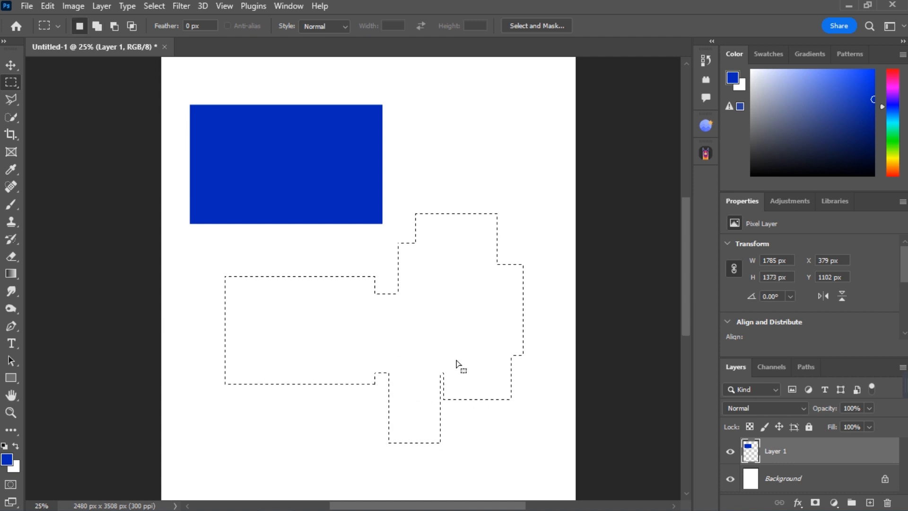
Step: Fill the combined stepped selection with the foreground colour at 100% opacity
click(31, 6)
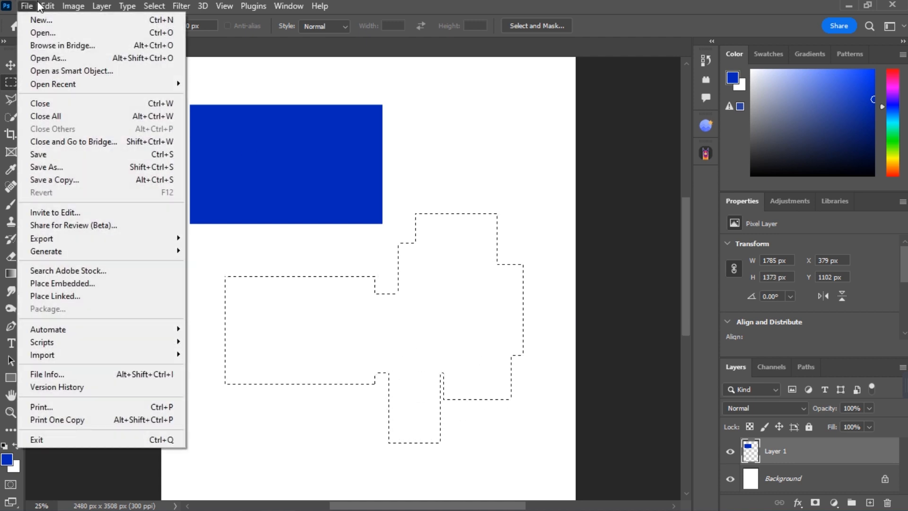
click(53, 209)
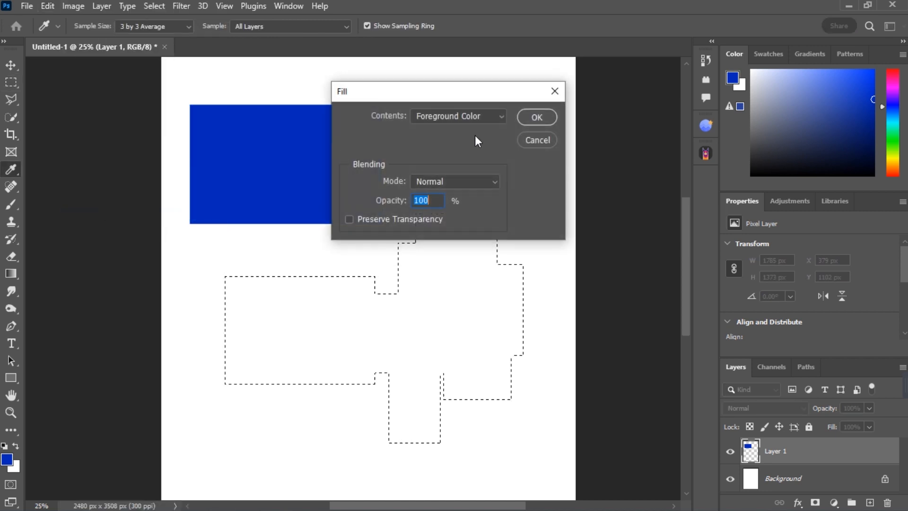
click(473, 118)
click(461, 129)
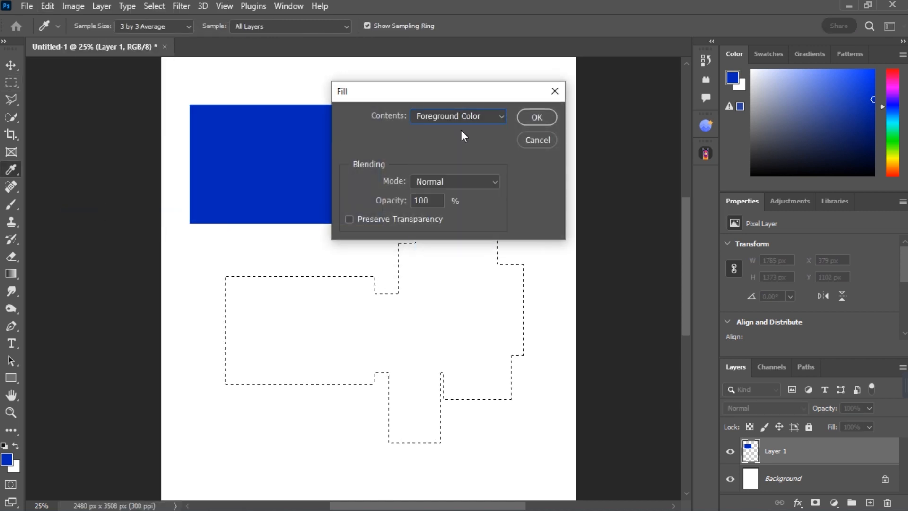
click(536, 116)
Step: Deselect the stepped shape and delete the layer holding the blue shapes
key(ctrl+d)
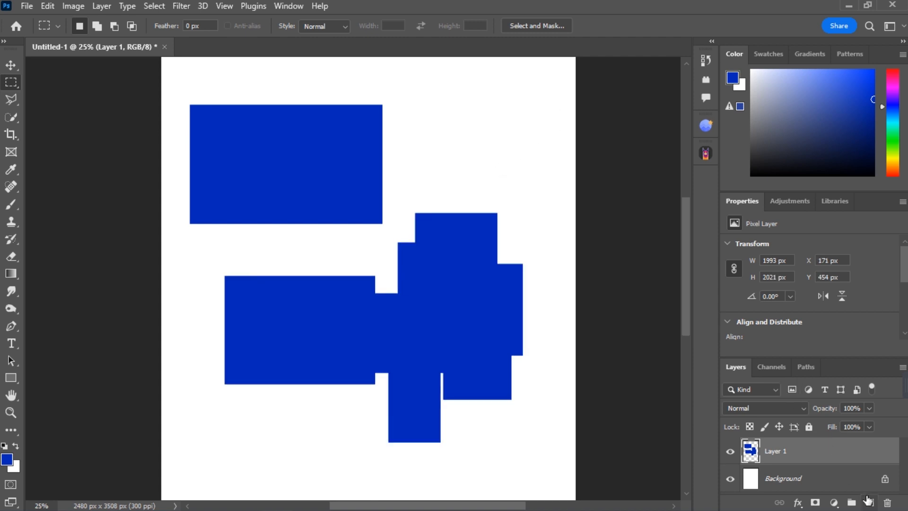
click(888, 502)
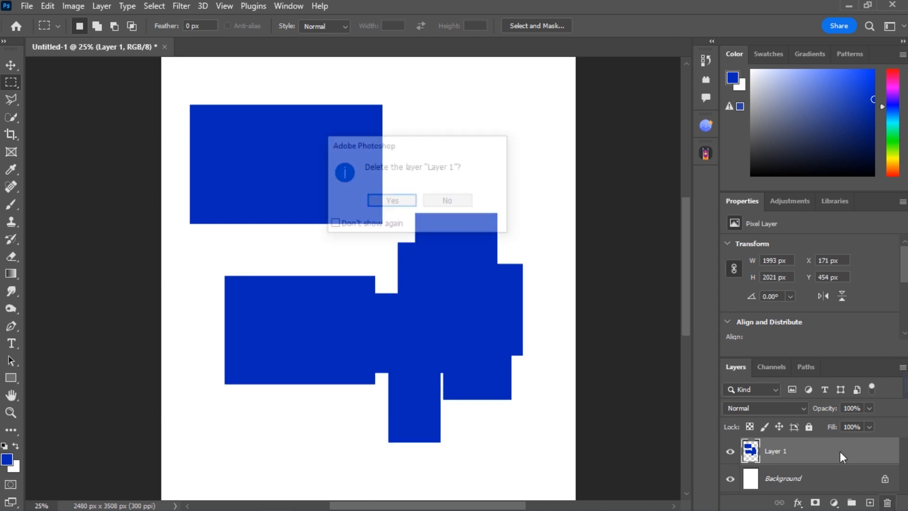
click(392, 201)
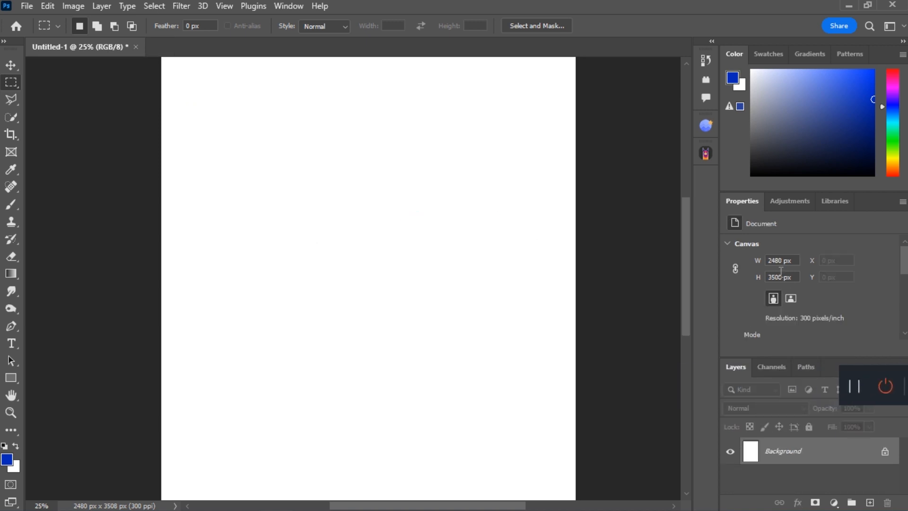
Step: Create a new layer and draw a rectangular selection about 1537 × 969 px across the page's upper part
click(903, 367)
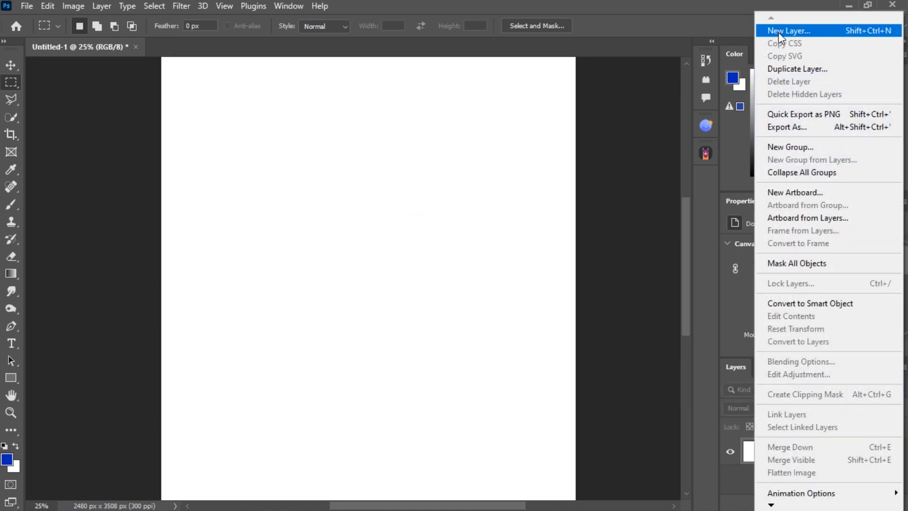
click(779, 30)
click(564, 144)
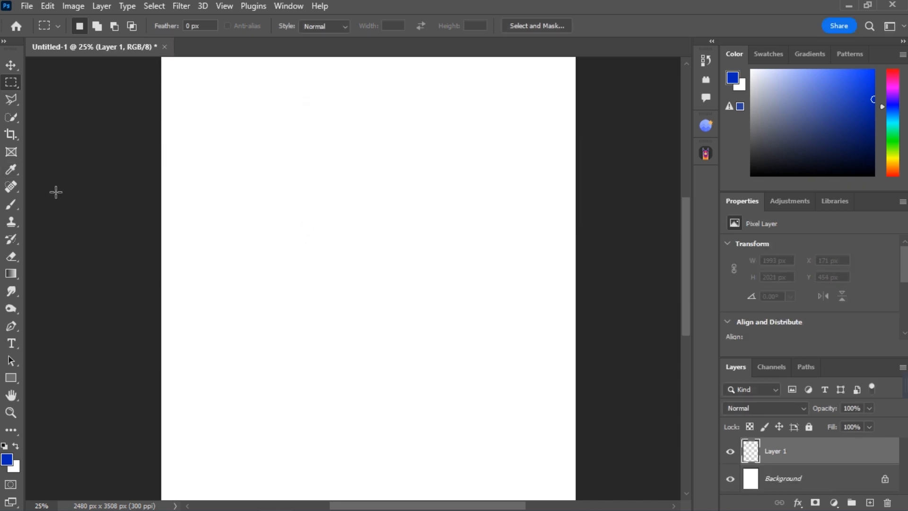
drag(226, 106, 482, 266)
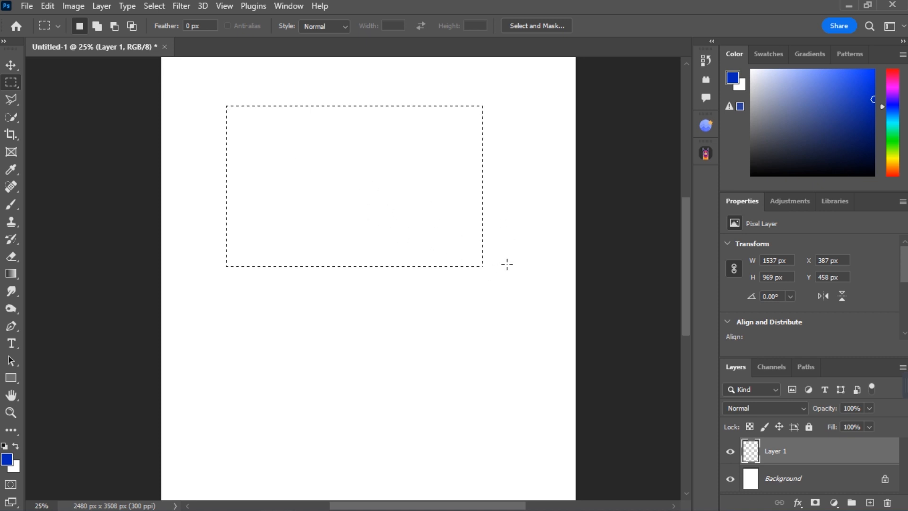
Step: Subtract several rectangles from the selection's corners and edges, and fill the remaining area with the foreground colour
click(104, 27)
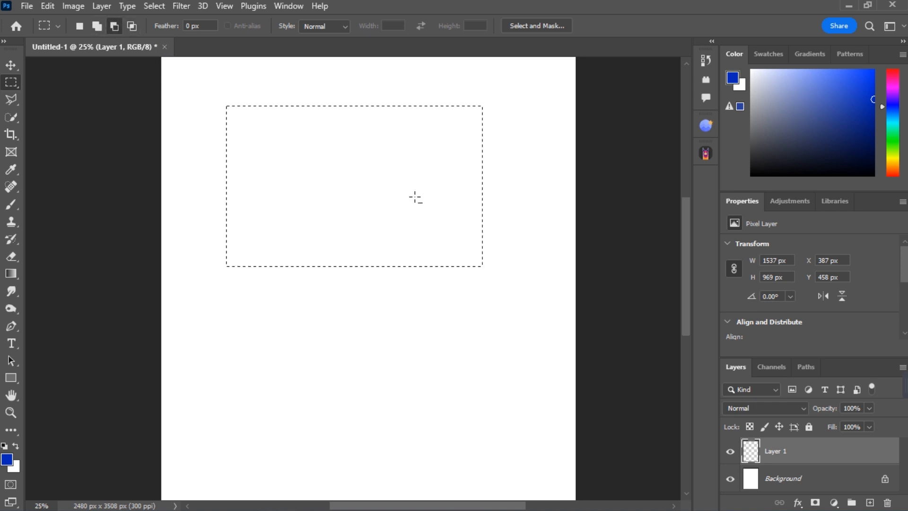
key(alt)
drag(349, 151, 531, 344)
drag(306, 182, 424, 297)
drag(220, 220, 332, 302)
drag(210, 81, 321, 108)
drag(410, 77, 503, 127)
key(alt+BackSpace)
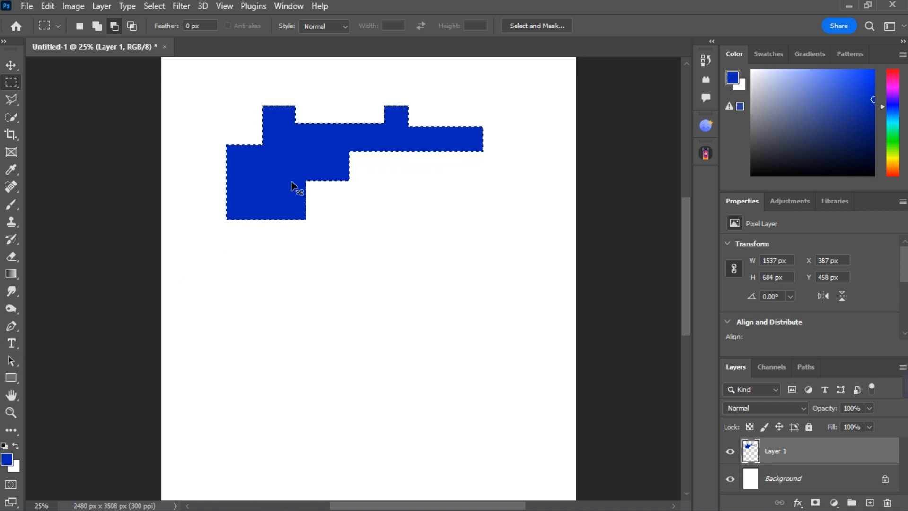
Step: Deselect, draw a rectangular selection about 1253 × 677 px below the blue shape, and intersect it with three overlapping rectangles
key(ctrl+d)
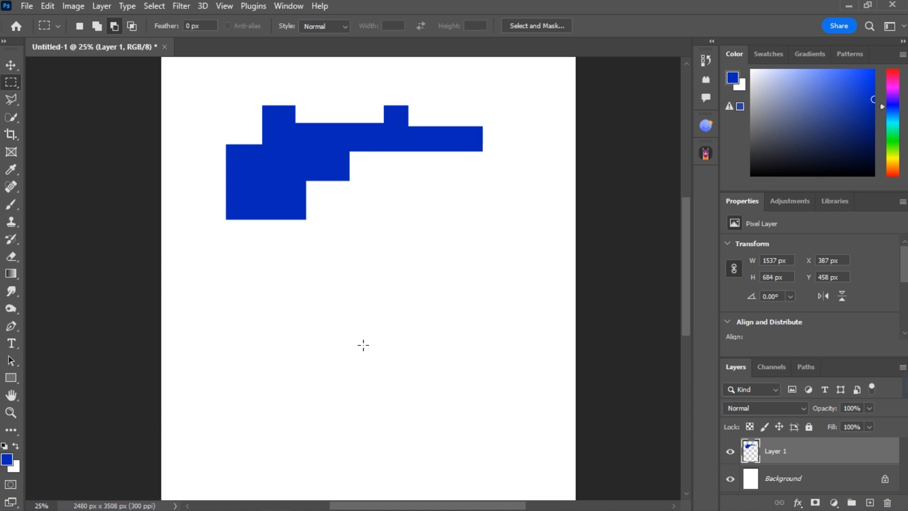
drag(289, 278, 497, 391)
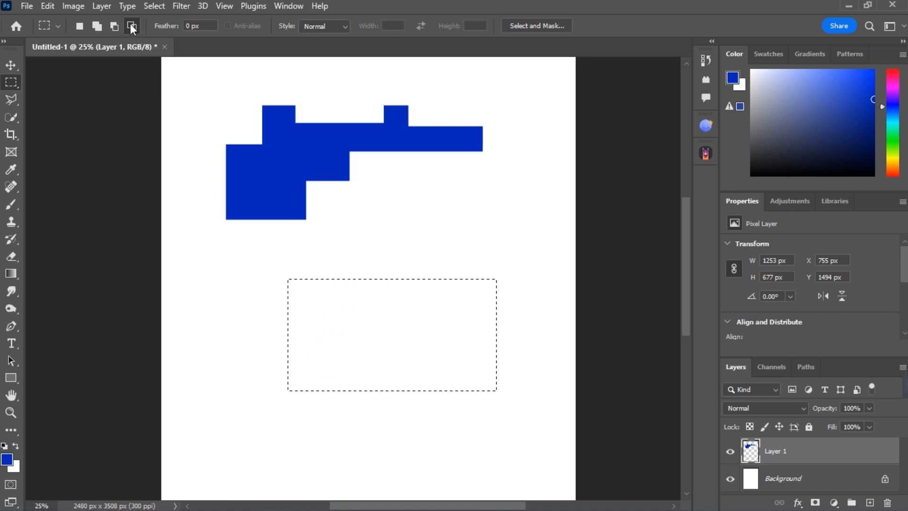
drag(344, 256, 456, 424)
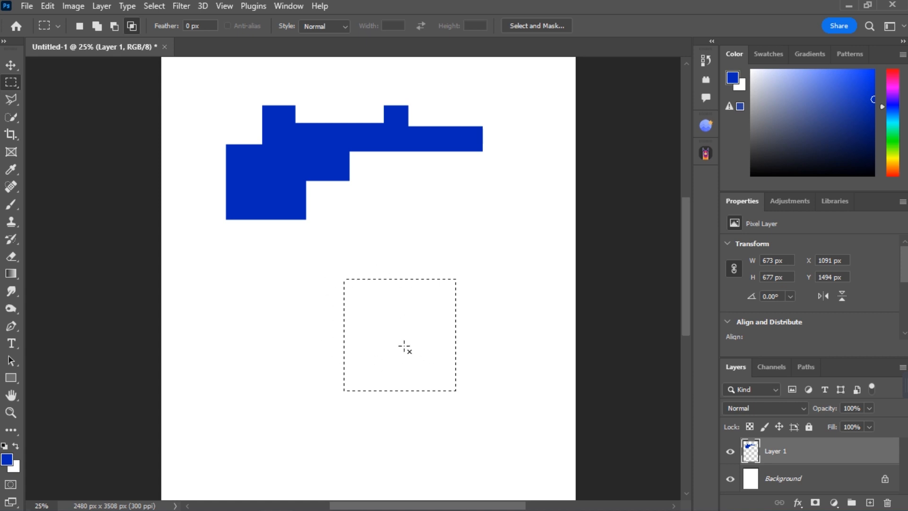
drag(314, 305, 489, 363)
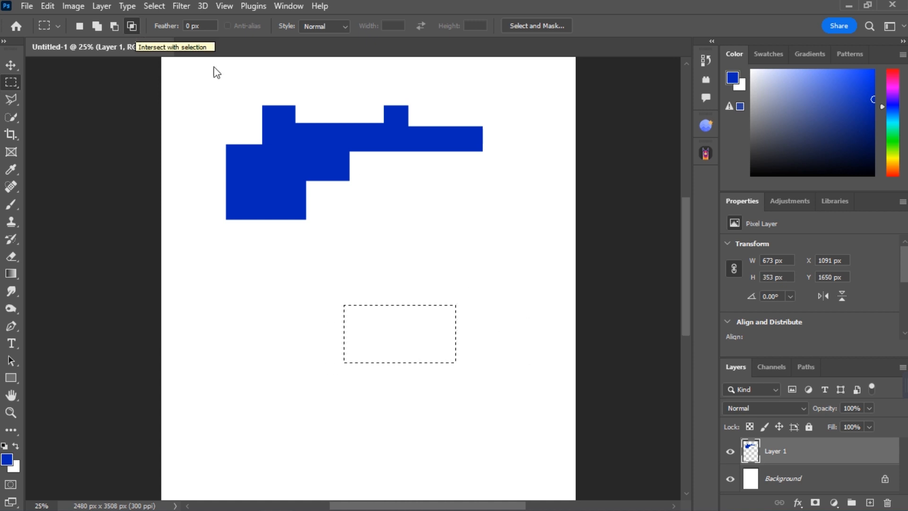
drag(367, 195, 514, 341)
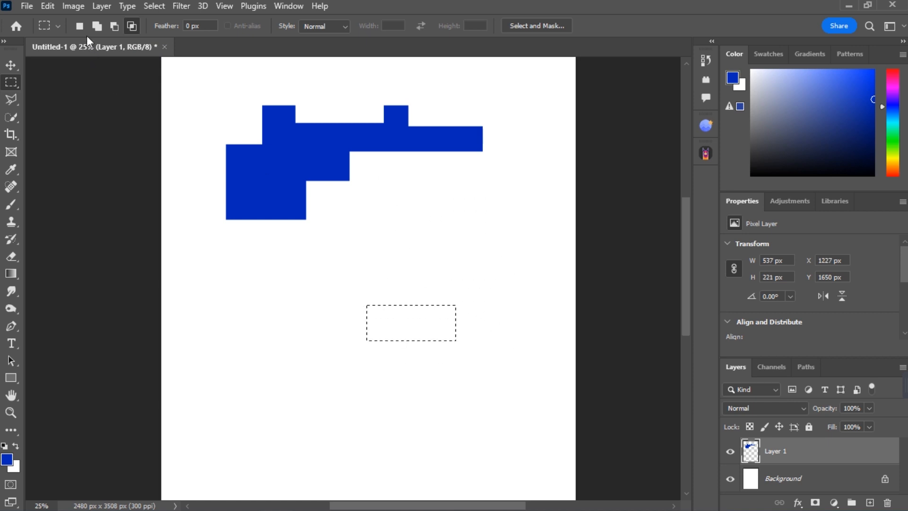
Step: Draw a new rectangular selection about 869 × 941 px, intersect it with a wide and a tall rectangle, and deselect
click(79, 25)
drag(374, 197, 521, 355)
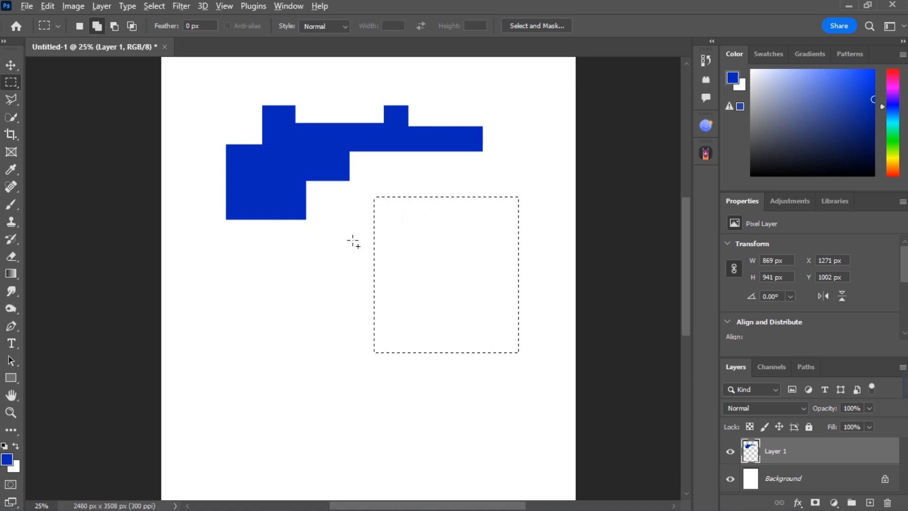
drag(352, 227, 544, 314)
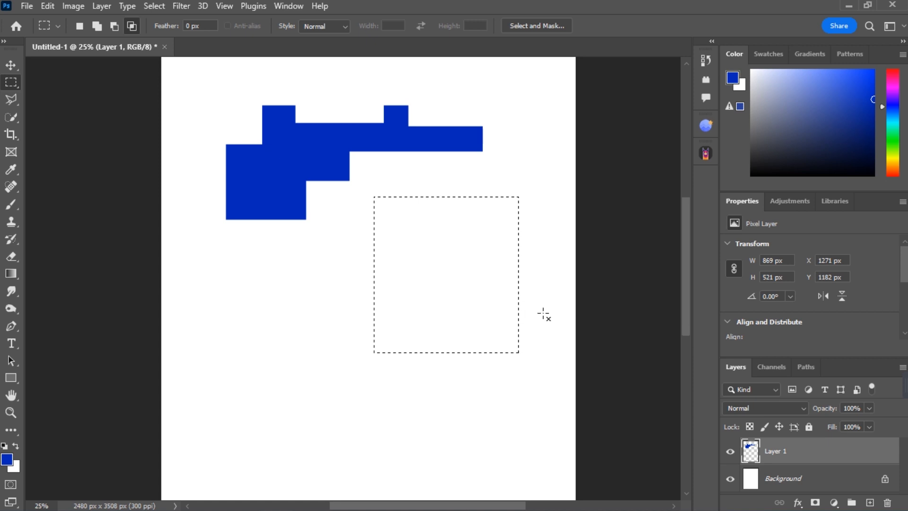
drag(405, 204, 487, 344)
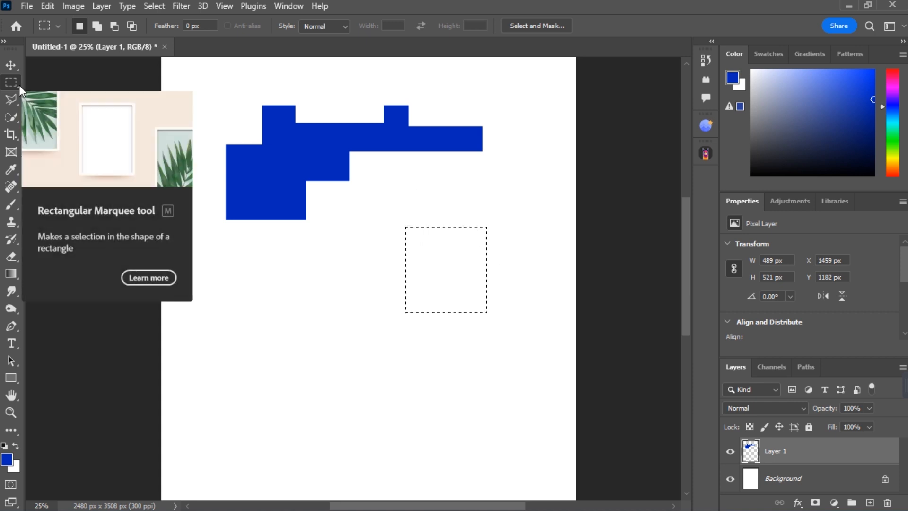
click(415, 184)
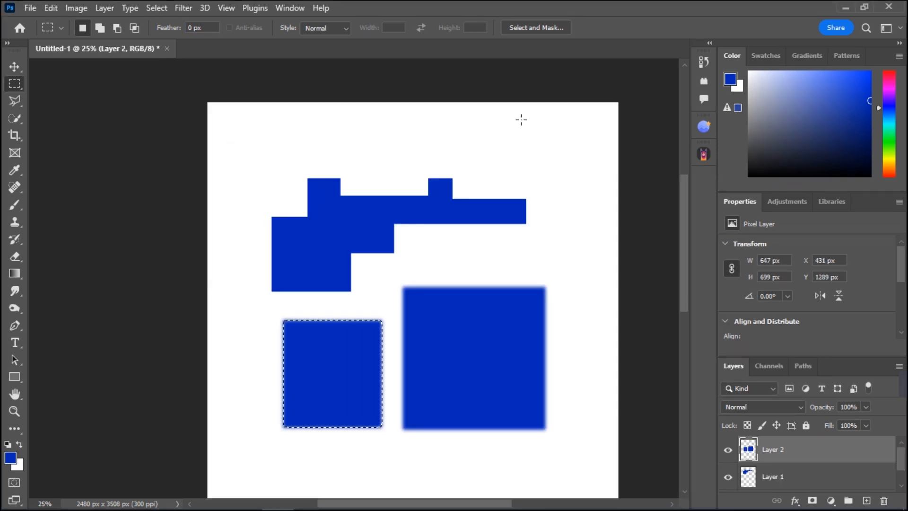
Step: Delete Layer 2, which holds the two soft-edged blue squares
click(12, 66)
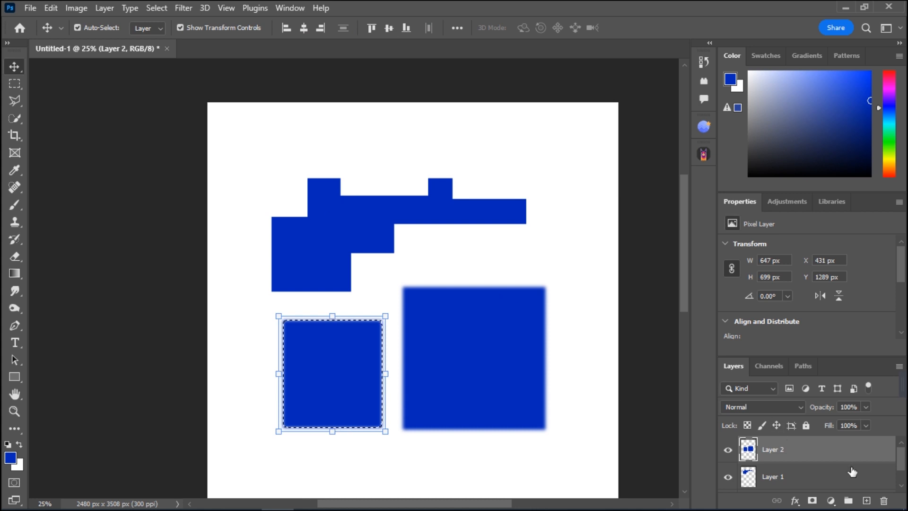
click(883, 500)
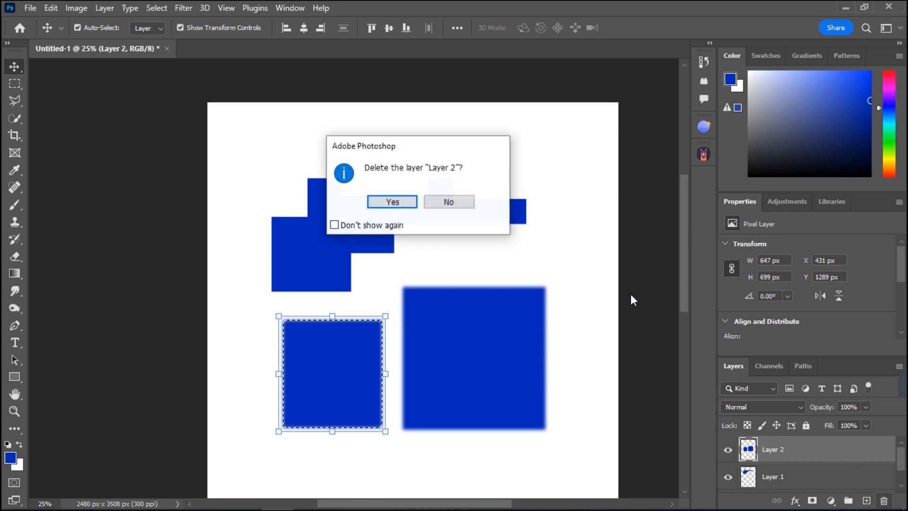
click(402, 202)
Step: Create a new layer above Layer 1 and clear the remaining square selection
mouse_move(902, 392)
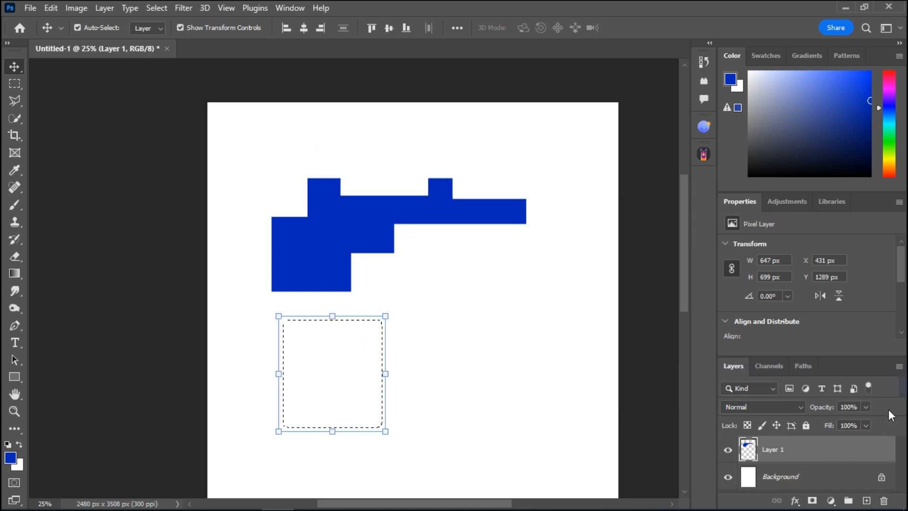
click(899, 366)
click(787, 33)
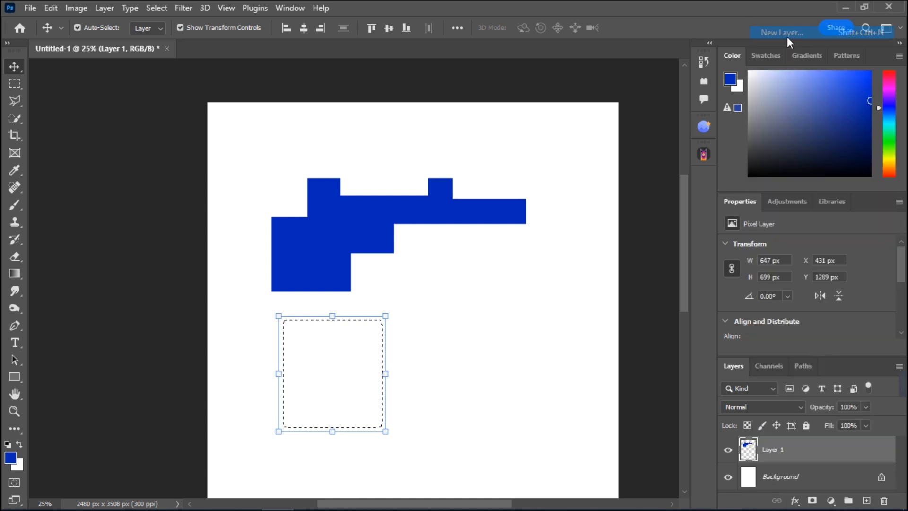
click(561, 143)
key(ctrl+d)
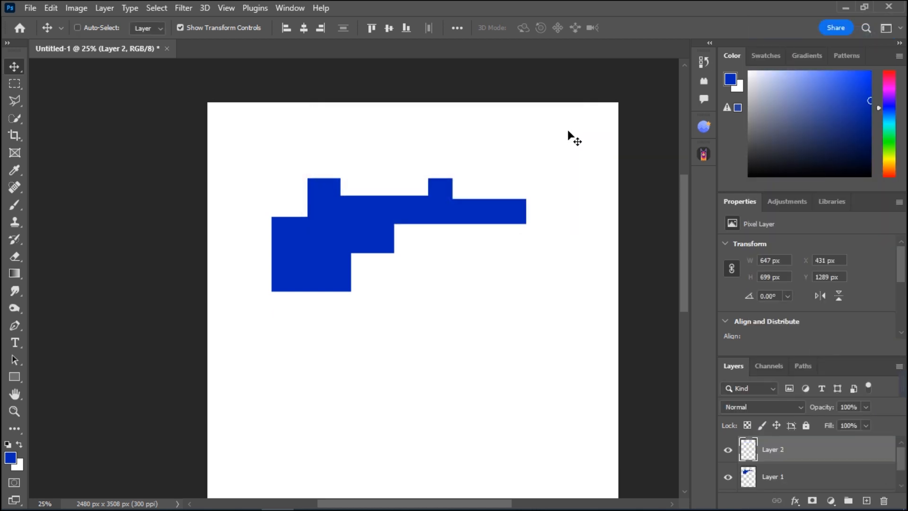
Step: Fill an unfeathered rectangular selection about 761 × 661 px below the stepped shape with the foreground colour, and deselect
click(14, 83)
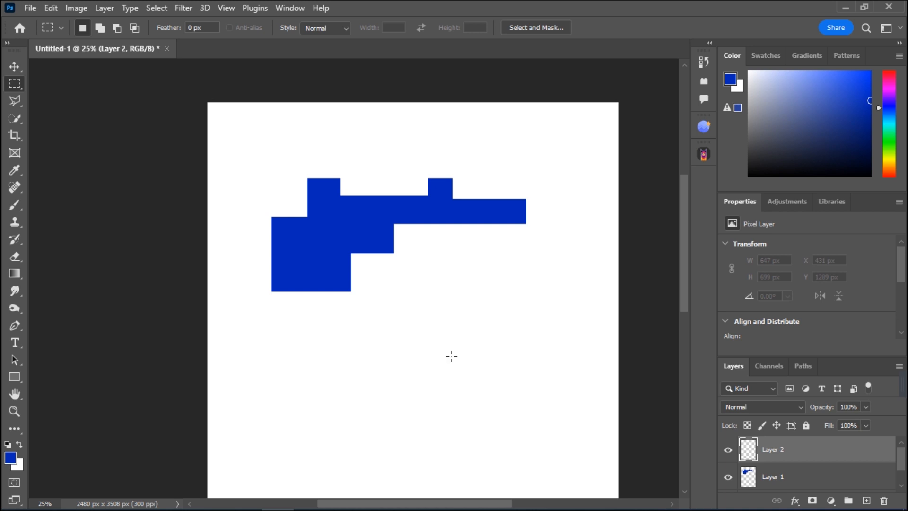
drag(373, 318, 500, 427)
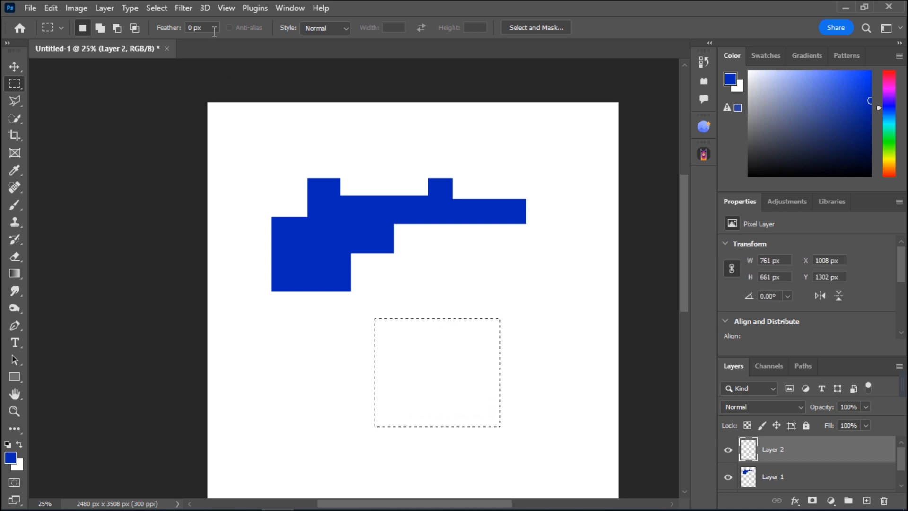
click(51, 7)
click(83, 214)
click(547, 121)
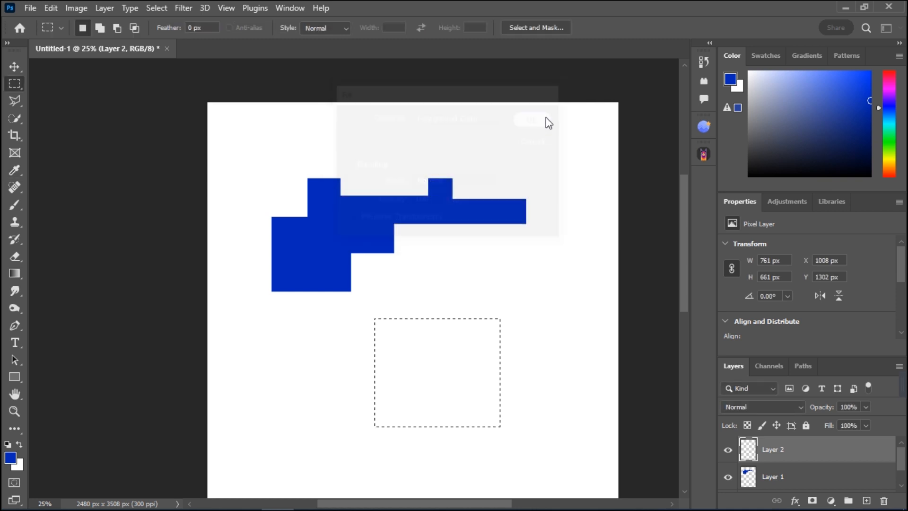
key(ctrl+d)
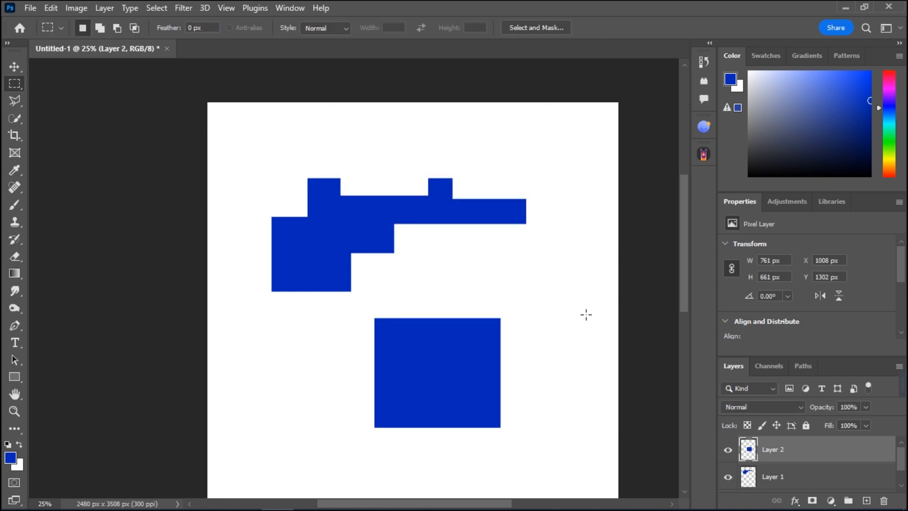
Step: Create another new layer and set the marquee selection's feather to 50 px
ctrl+click(475, 326)
drag(480, 342, 410, 211)
ctrl+click(481, 325)
ctrl+click(478, 343)
ctrl+click(479, 342)
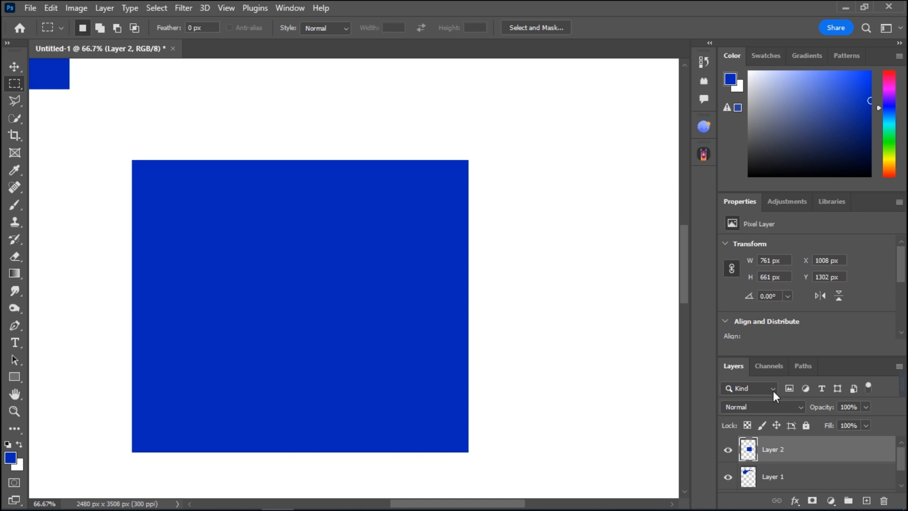
click(898, 367)
click(795, 32)
key(Return)
key(ctrl+a)
text(5)
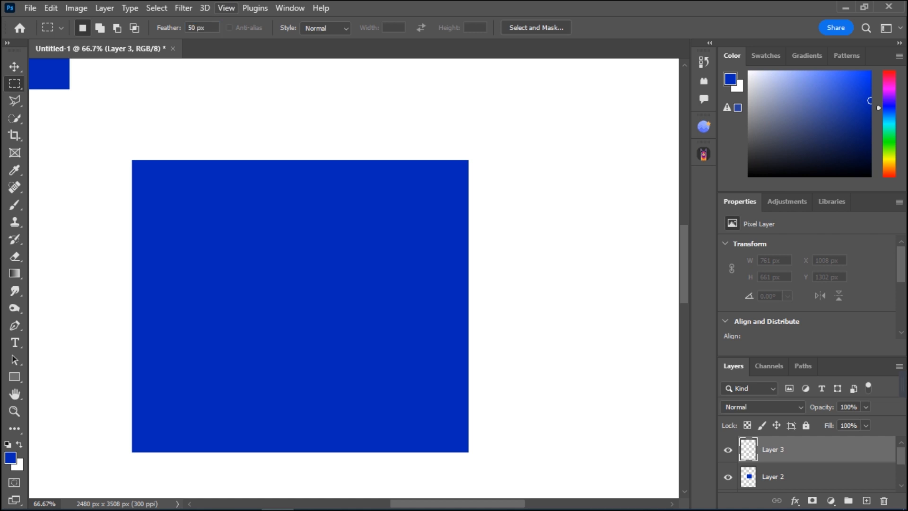
Step: Fill a feathered rectangular selection about 590 × 712 px beside the sharp-edged rectangle with the foreground colour, and deselect
drag(501, 150, 649, 352)
click(50, 8)
click(83, 215)
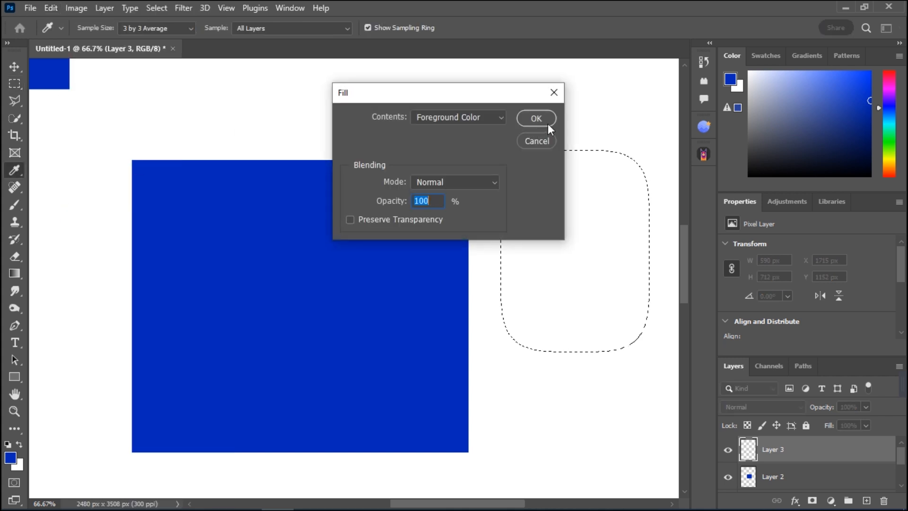
click(534, 120)
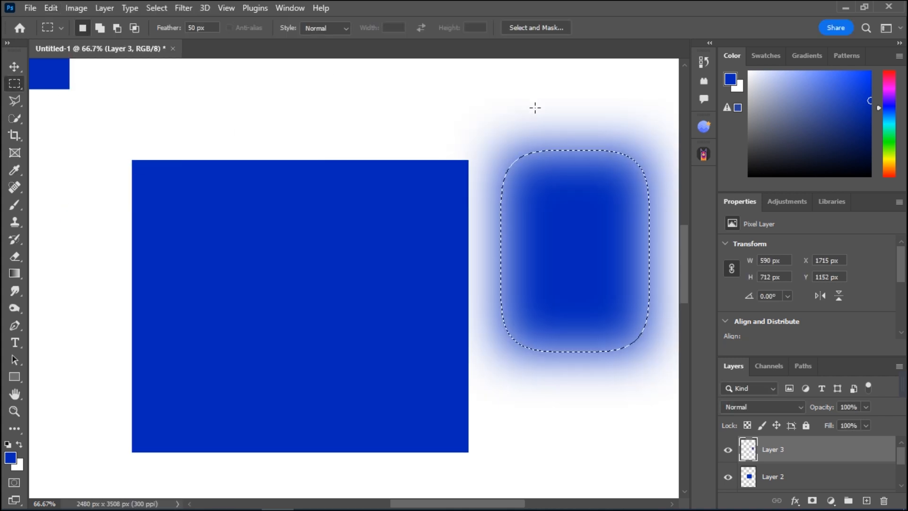
key(ctrl+d)
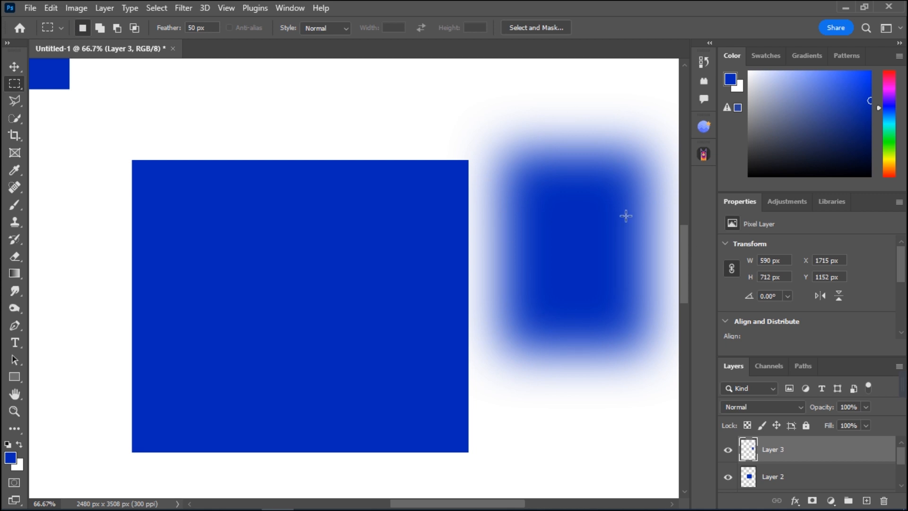
Step: Examine the feathered rectangle's soft edges against the sharp-edged rectangle at several zoom levels
alt+click(520, 206)
alt+click(521, 240)
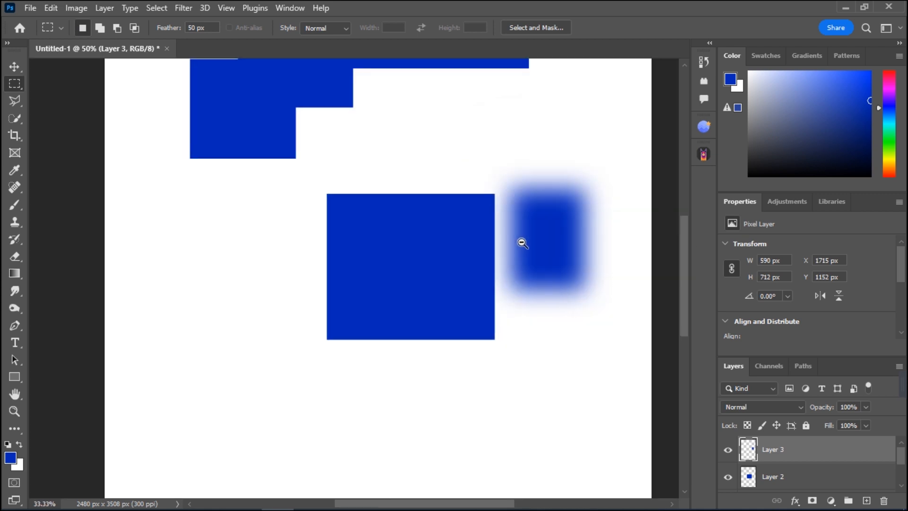
alt+click(523, 241)
alt+click(524, 241)
scroll(525, 241, up, 1)
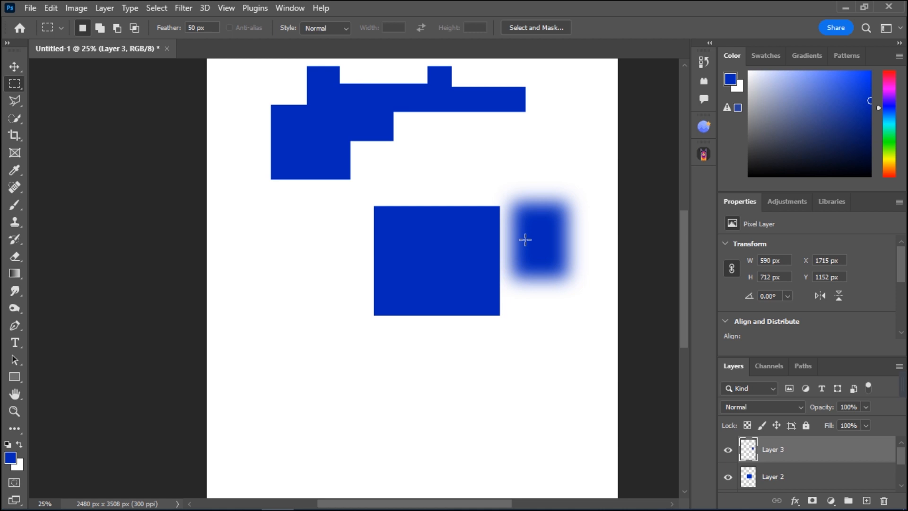
ctrl+click(521, 231)
alt+click(495, 225)
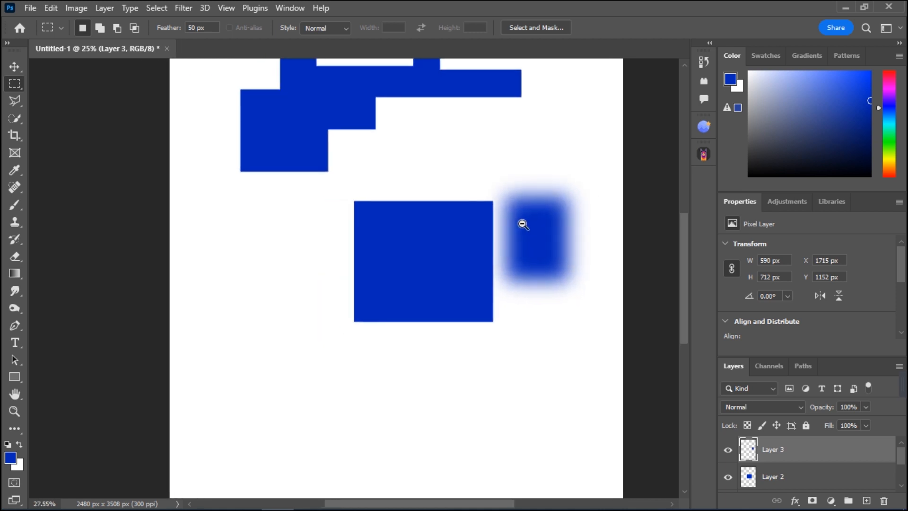
alt+click(505, 231)
alt+click(507, 229)
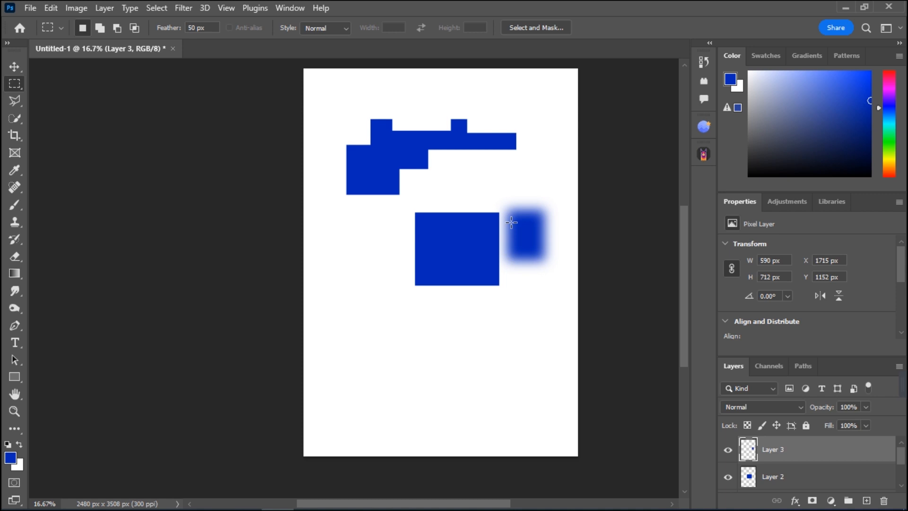
Step: Draw a rectangular selection about 1136 × 1169 px with the 50 px feather in the empty area below the blue rectangle
ctrl+click(432, 270)
ctrl+click(450, 305)
drag(446, 334, 425, 238)
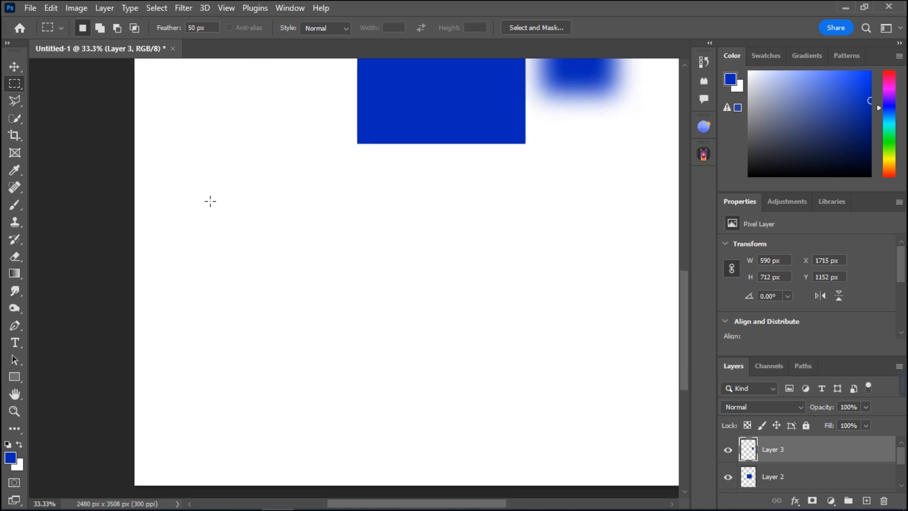
drag(264, 160, 459, 361)
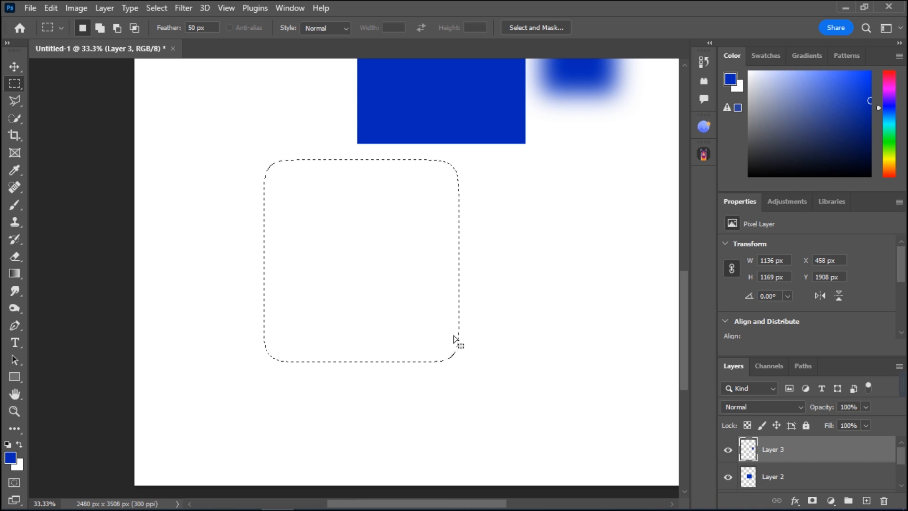
Step: Set the marquee feather to 0 px and create a new layer above Layer 3
click(214, 28)
text(0)
key(Return)
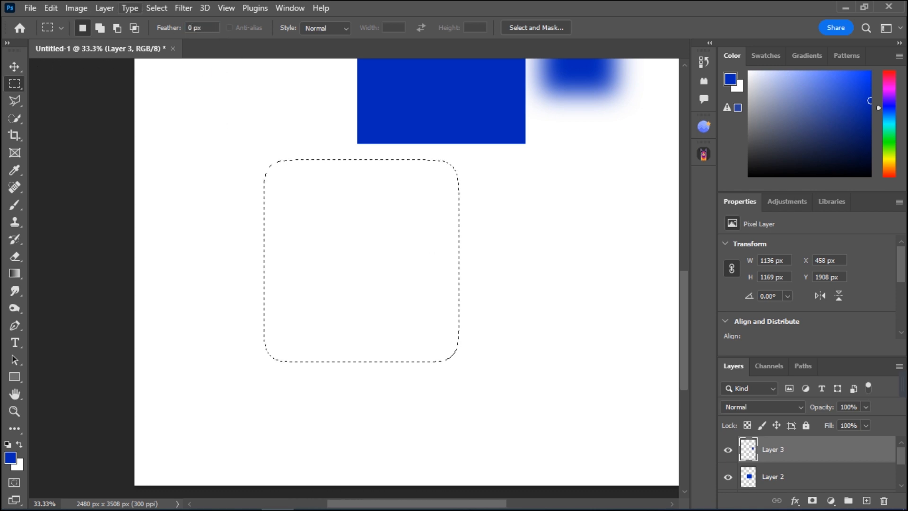
click(900, 366)
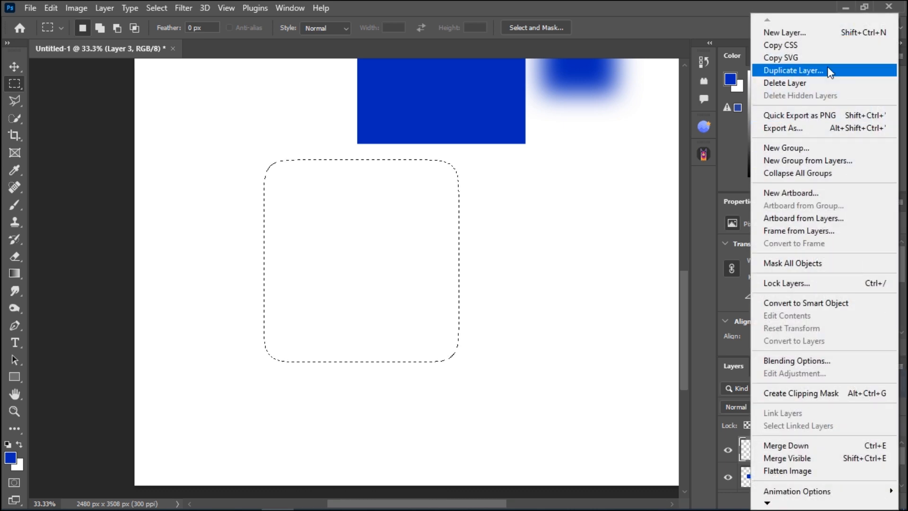
click(826, 30)
click(573, 143)
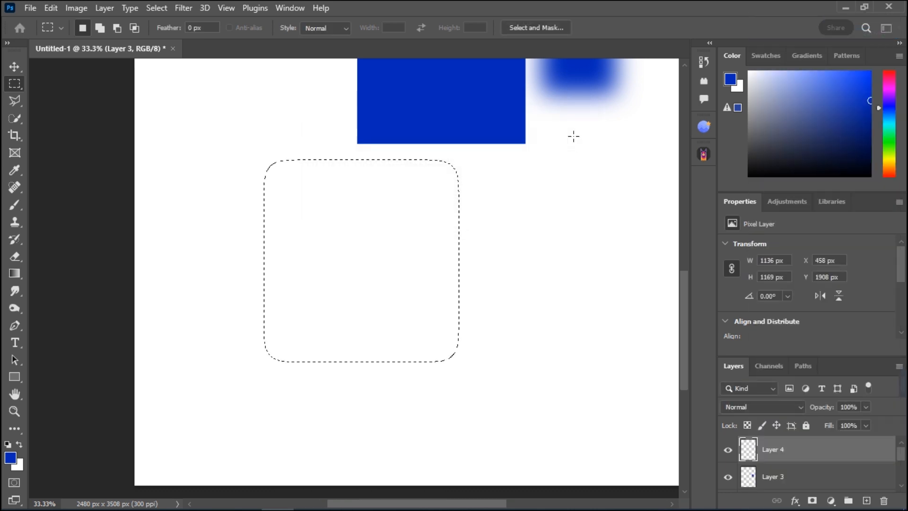
Step: Replace the rounded selection with a sharp rectangular one about 972 × 936 px, brush blue down its right side, and deselect
click(210, 158)
drag(207, 143, 421, 353)
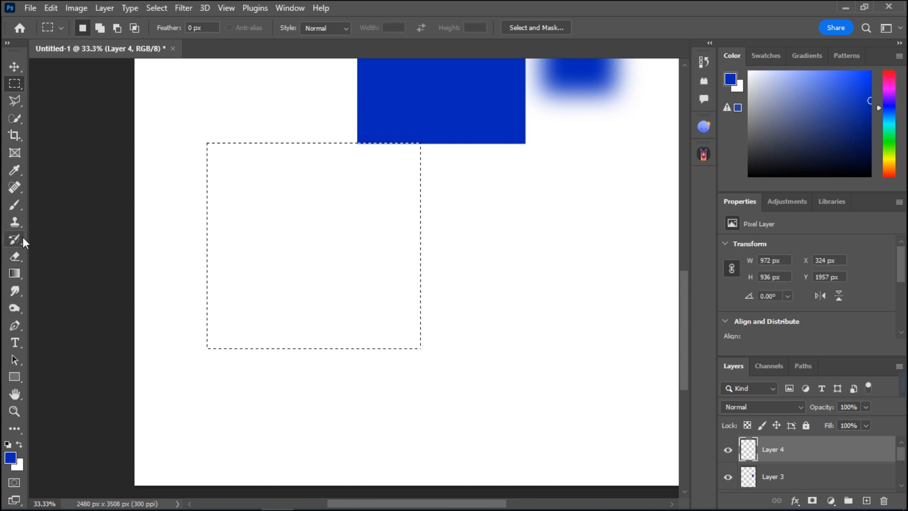
click(15, 205)
mouse_move(399, 162)
mouse_down()
mouse_move(442, 334)
mouse_move(413, 337)
mouse_up()
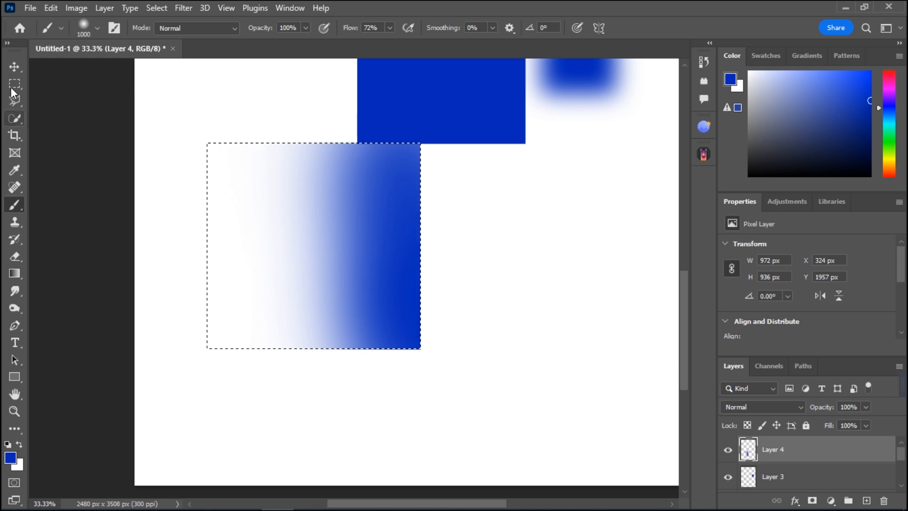
click(15, 67)
key(ctrl+d)
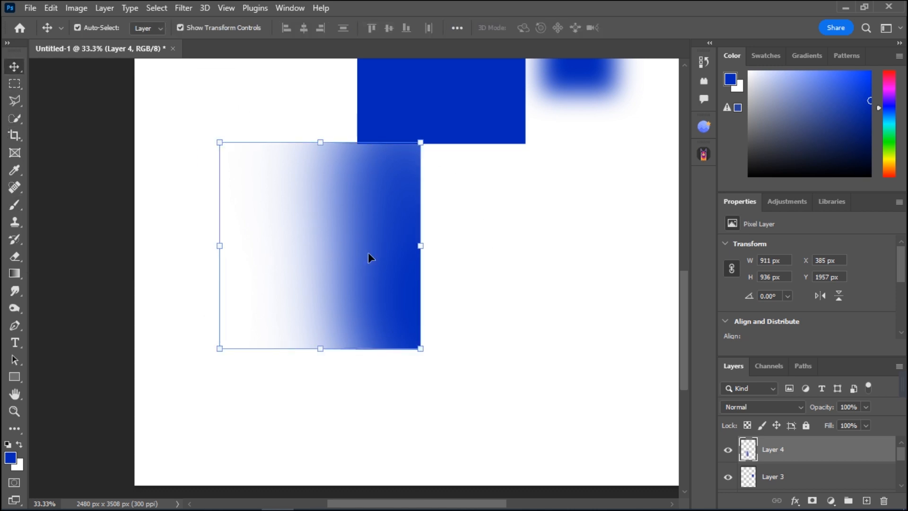
Step: Move the gradient rectangle toward the page's right side, to about X 1469 px and Y 1874 px, and set its alignment reference to Canvas
scroll(364, 233, down, 2)
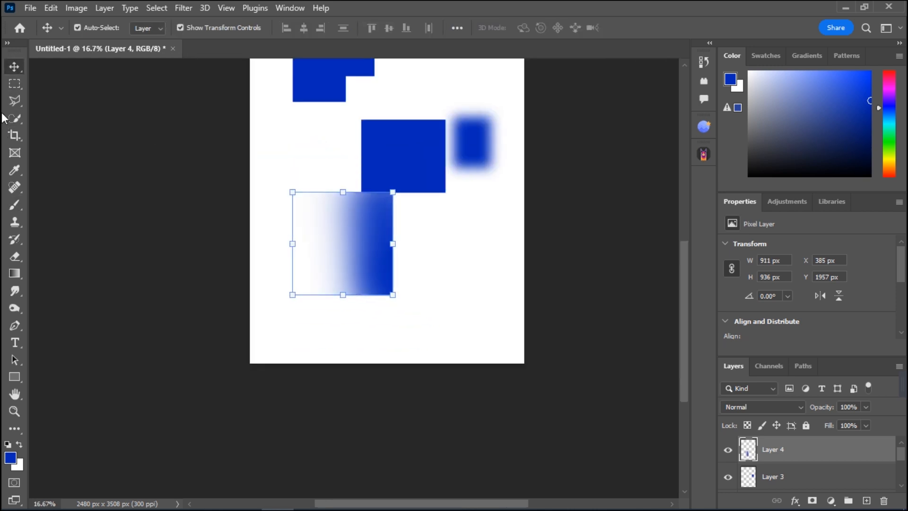
drag(333, 225, 478, 251)
click(457, 28)
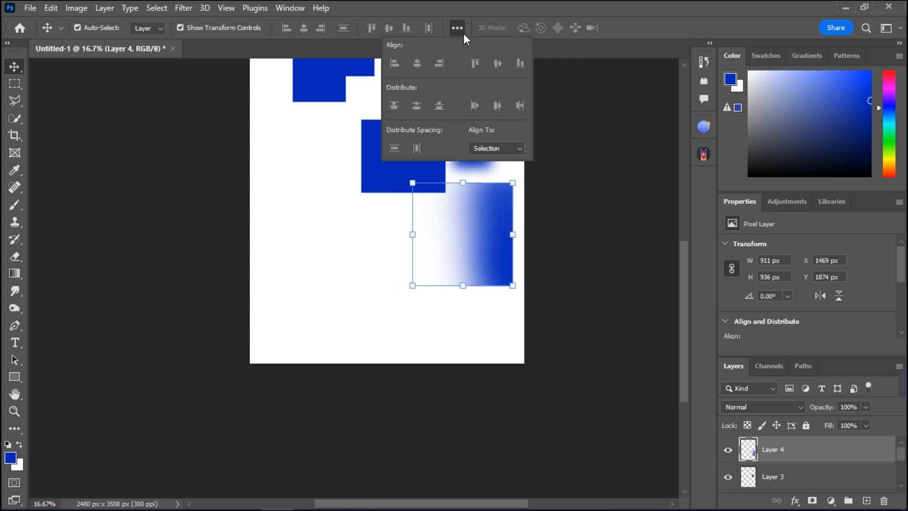
click(497, 146)
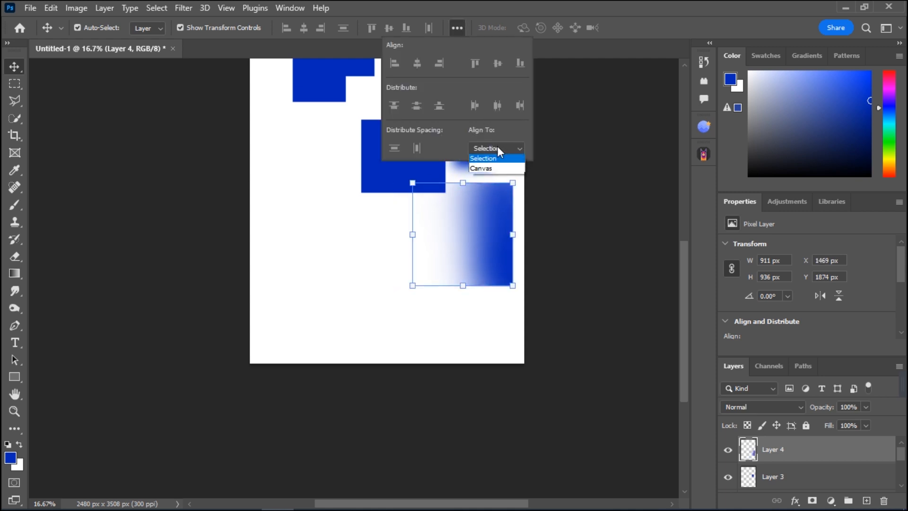
click(490, 170)
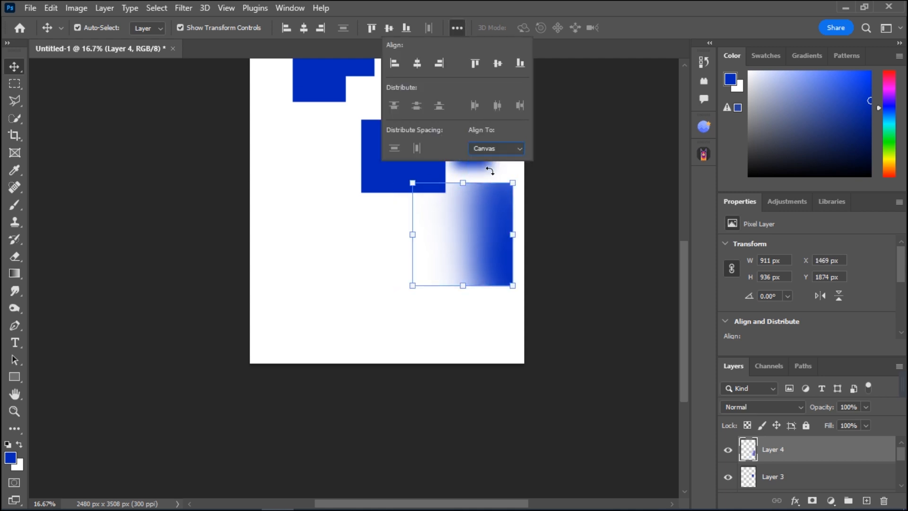
Step: Align the gradient rectangle to the canvas by horizontal centre, bottom edge, left edge and finally right edge
click(304, 29)
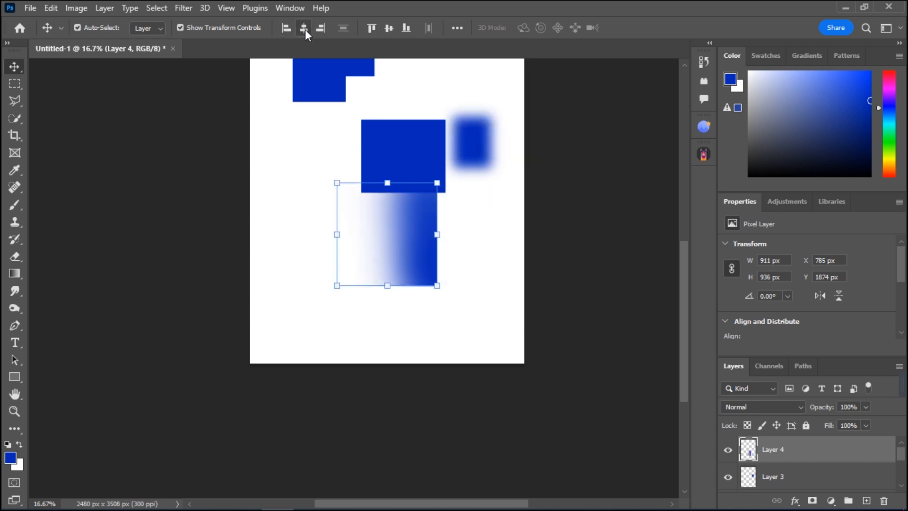
click(404, 28)
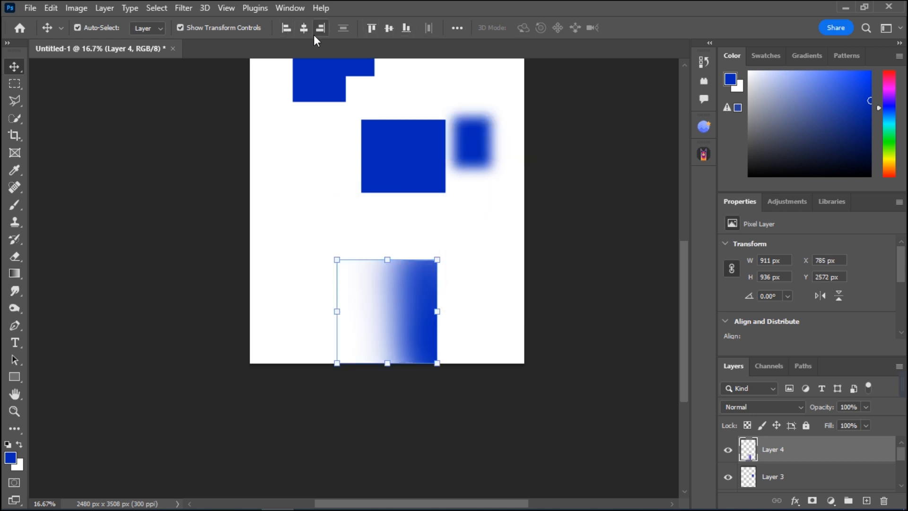
click(286, 29)
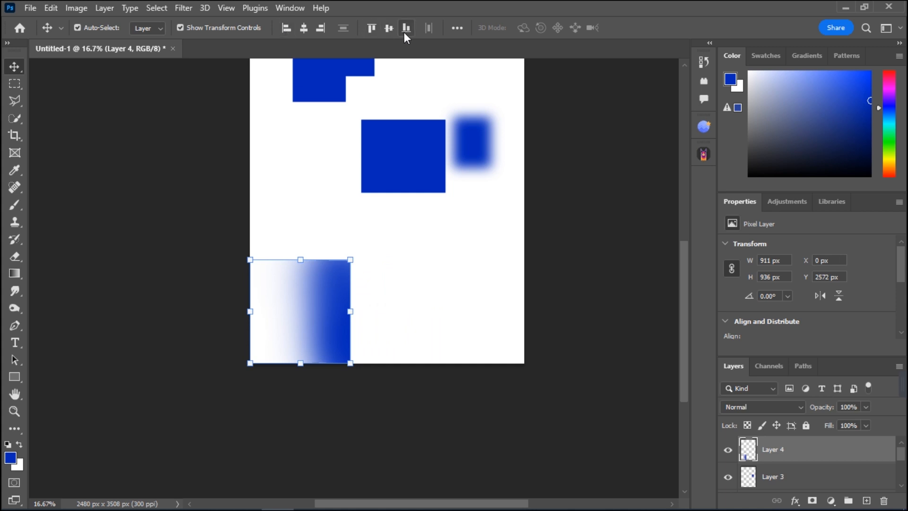
click(322, 30)
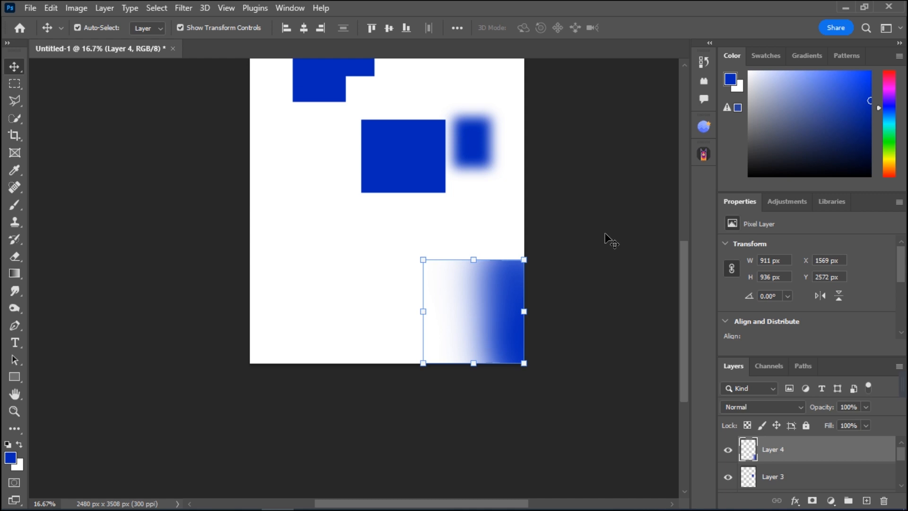
drag(432, 178, 432, 241)
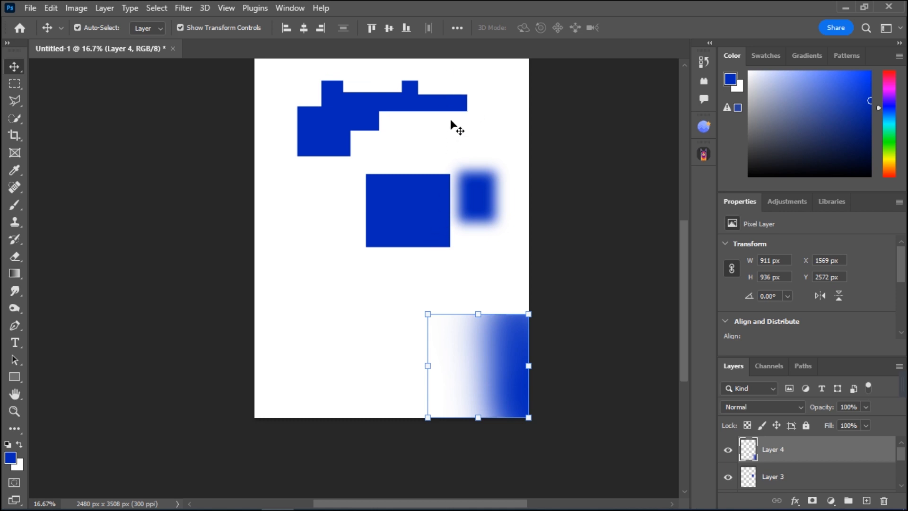
Step: Set the alignment reference to Selection and shift the gradient rectangle left along the page's bottom edge, to about X 1099 px
click(457, 28)
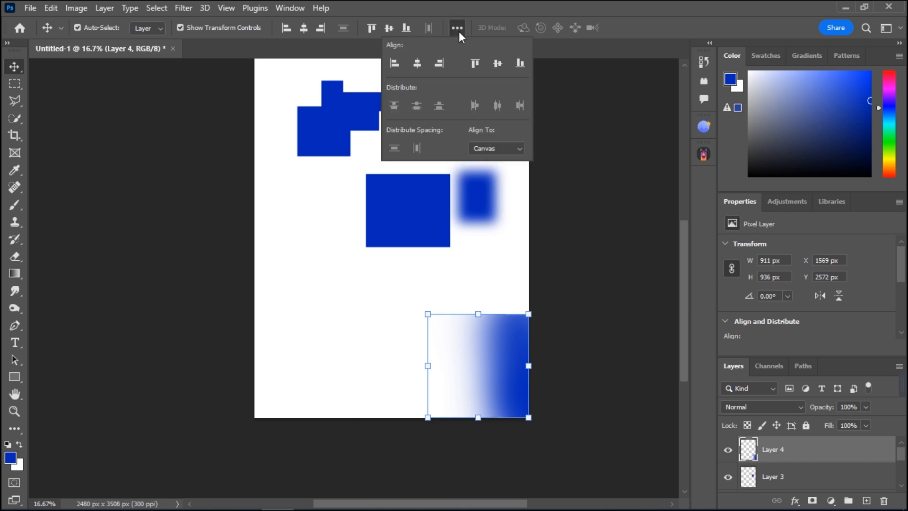
click(509, 148)
click(502, 159)
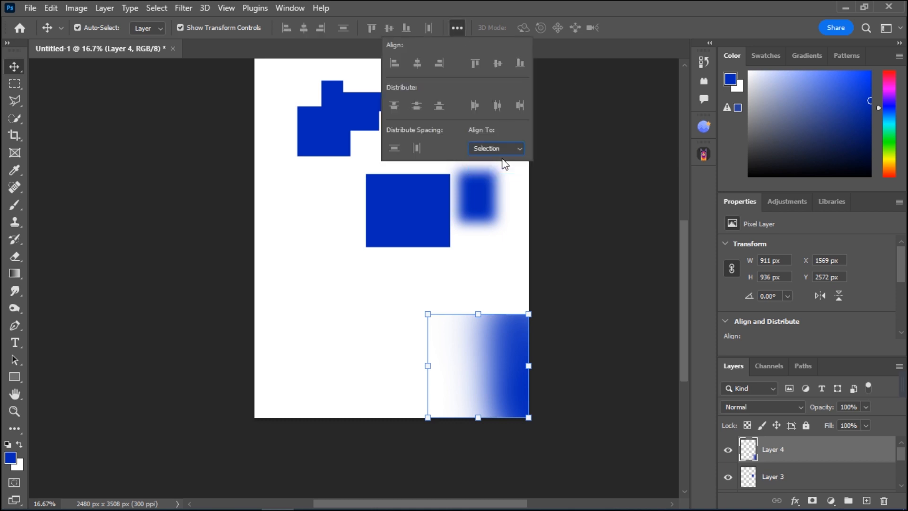
click(564, 152)
click(496, 331)
drag(496, 331, 444, 331)
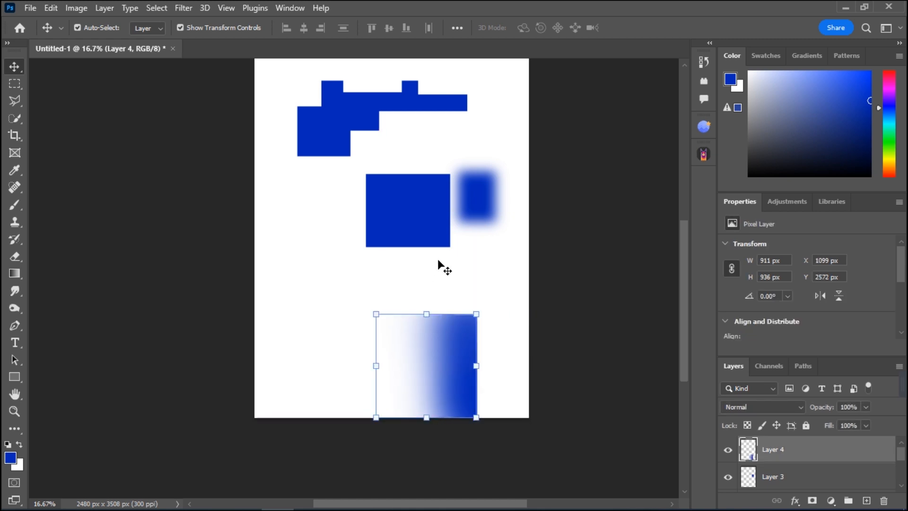
Step: Select the solid blue rectangle together with the gradient one and align them by horizontal centres, left edges and finally right edges
right_click(426, 211)
shift+click(450, 219)
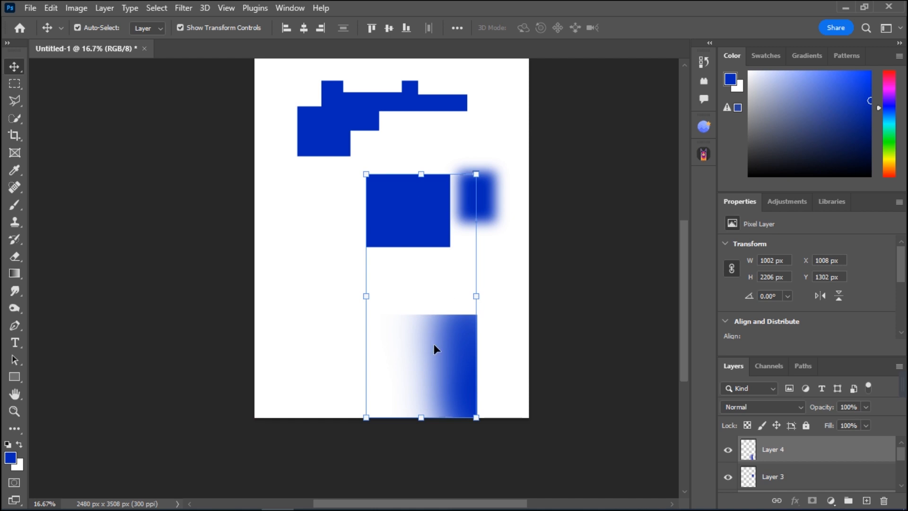
click(303, 30)
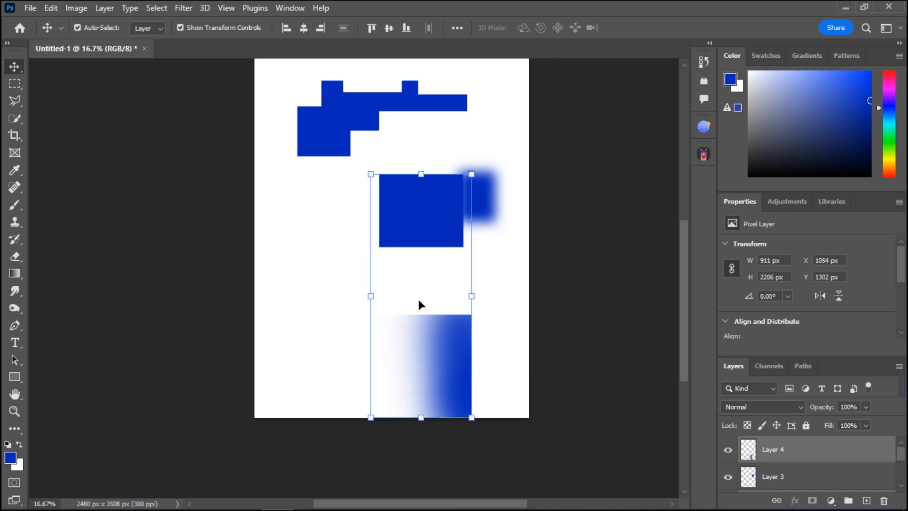
click(286, 29)
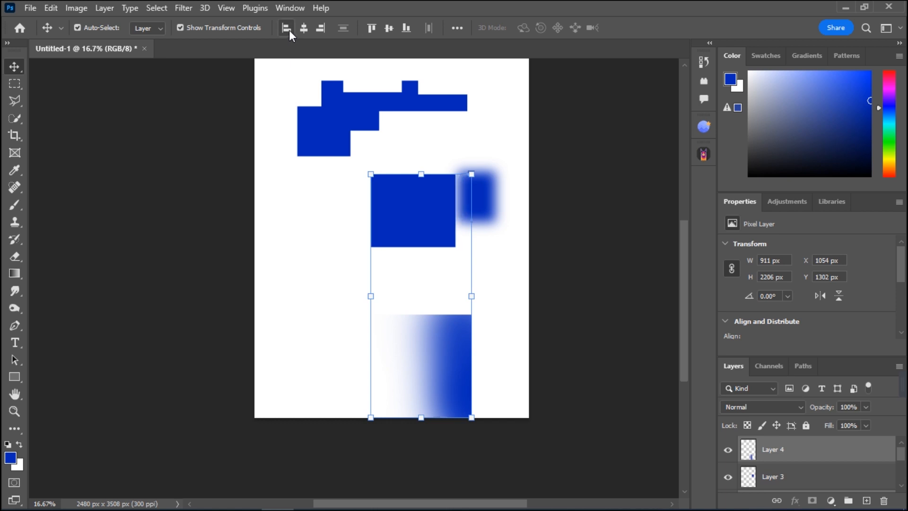
click(321, 29)
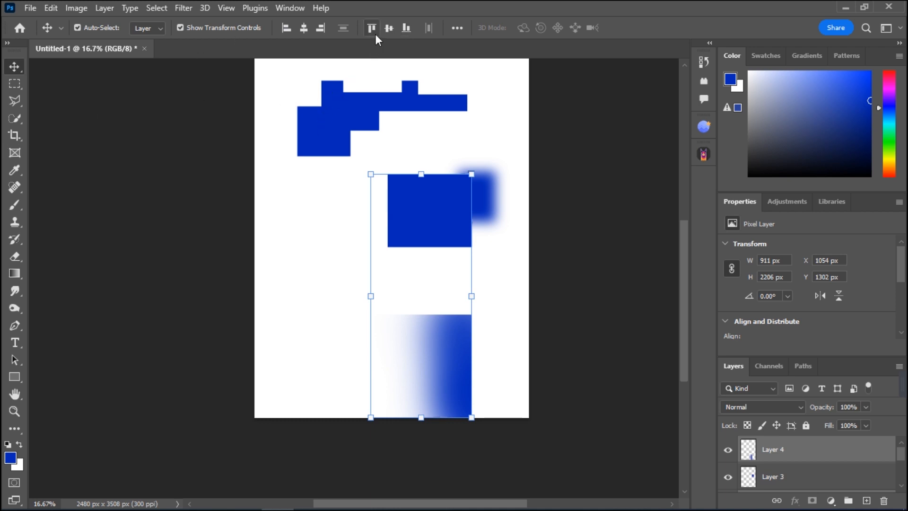
Step: Switch from the Rectangular to the Elliptical Marquee tool
click(19, 83)
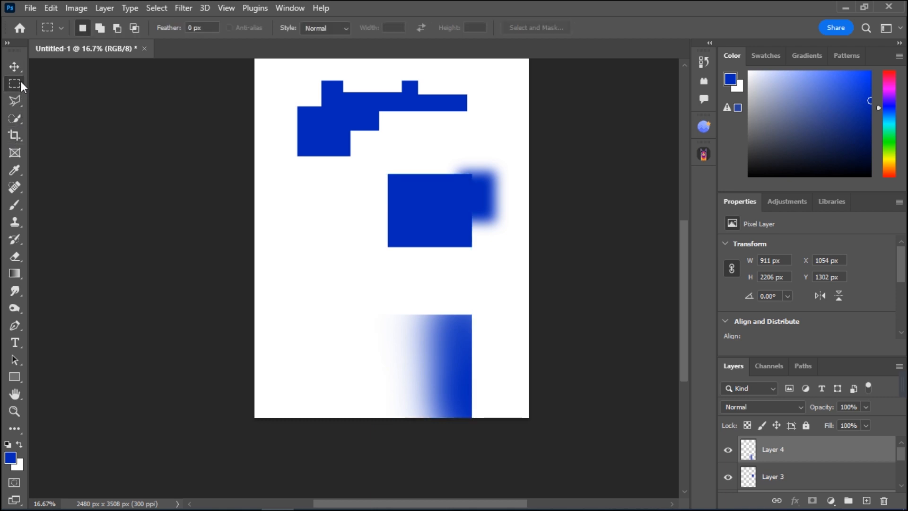
right_click(13, 86)
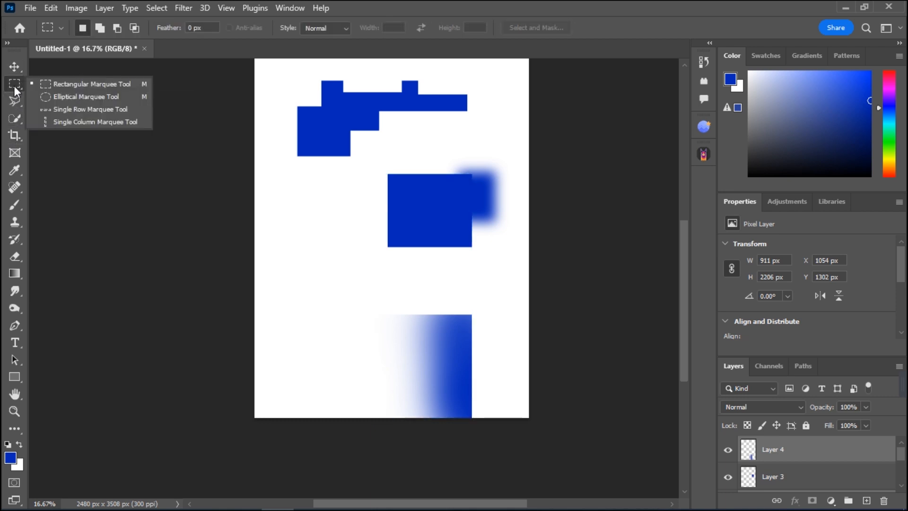
click(41, 94)
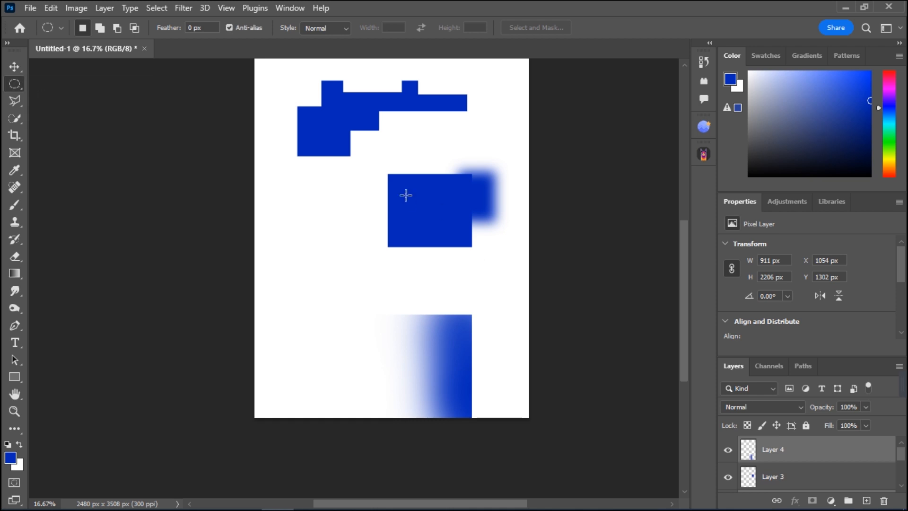
Step: Delete all the layers holding blue shapes, leaving only the Background layer
click(811, 476)
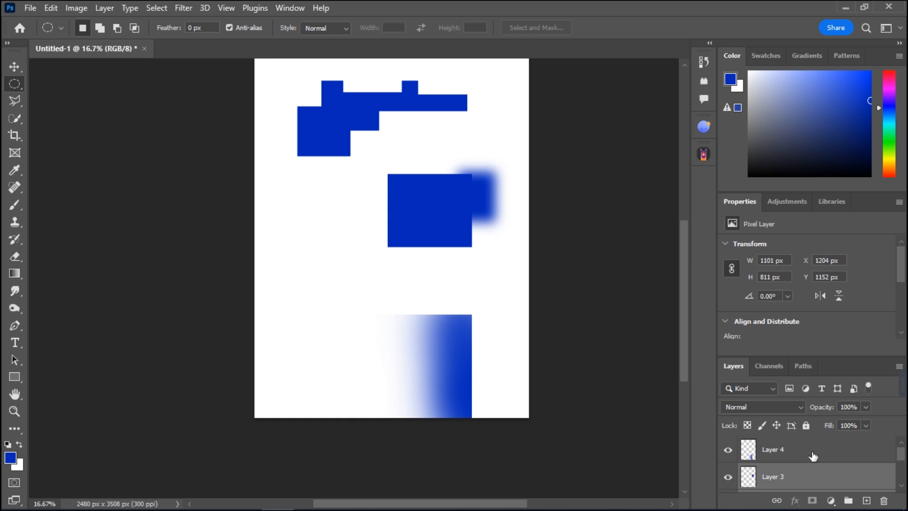
ctrl+click(807, 453)
click(884, 501)
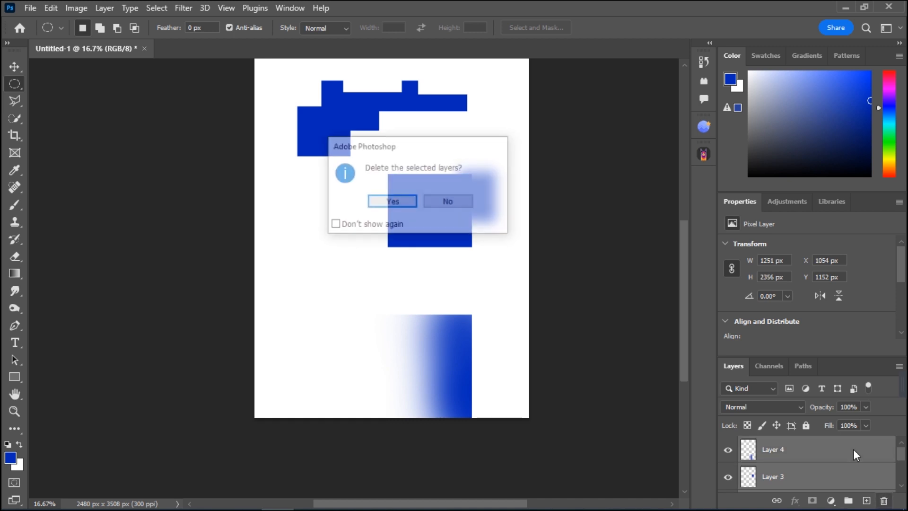
click(408, 203)
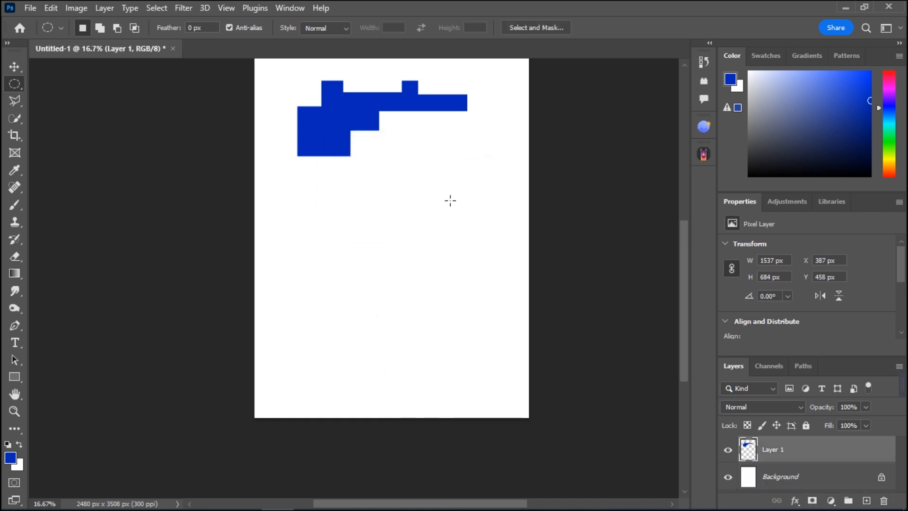
click(884, 501)
click(399, 202)
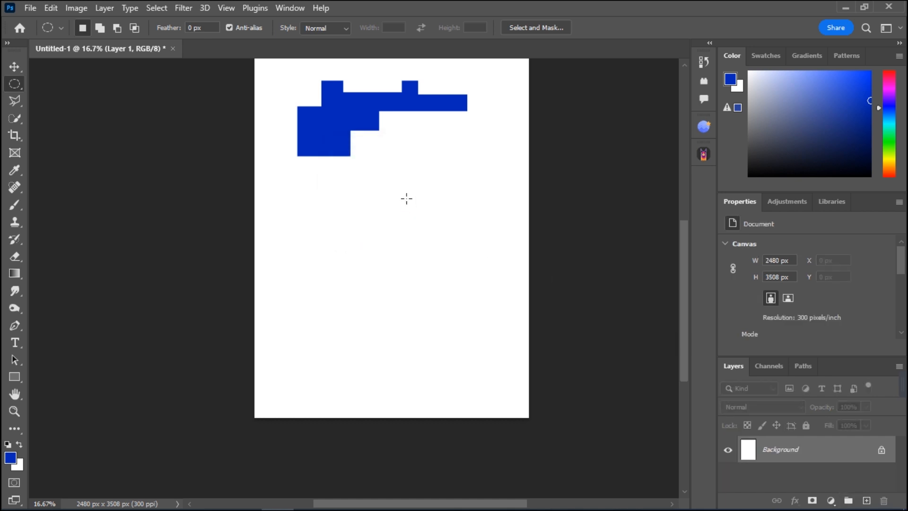
Step: Draw a circular selection about 1217 px across in the page's upper half and create a new layer for it
drag(315, 120, 444, 293)
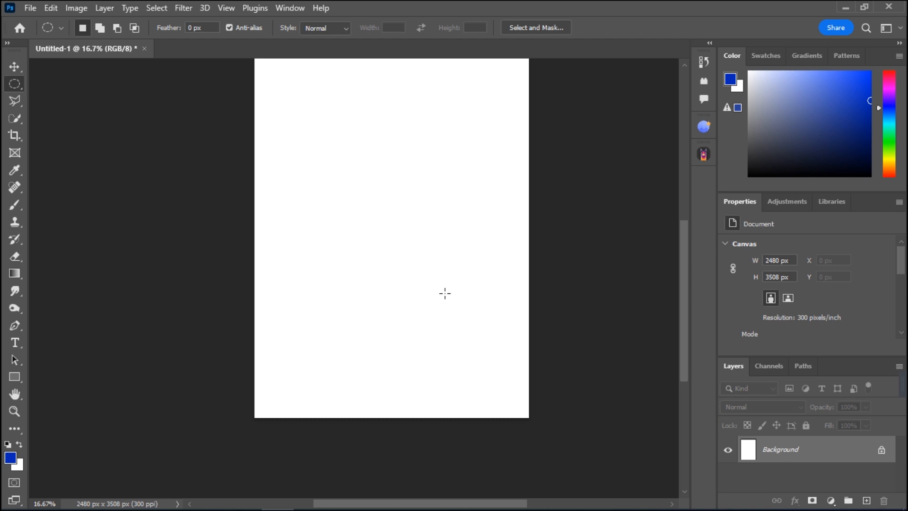
ctrl+click(428, 202)
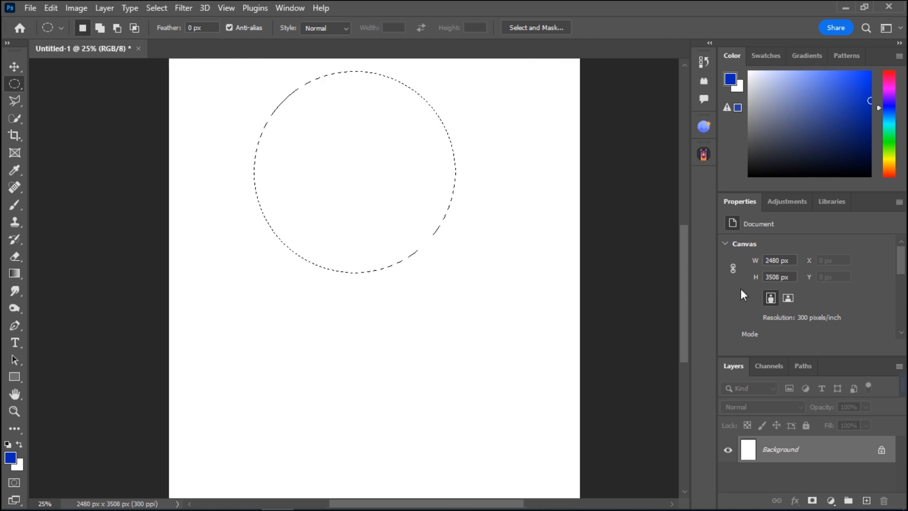
click(899, 367)
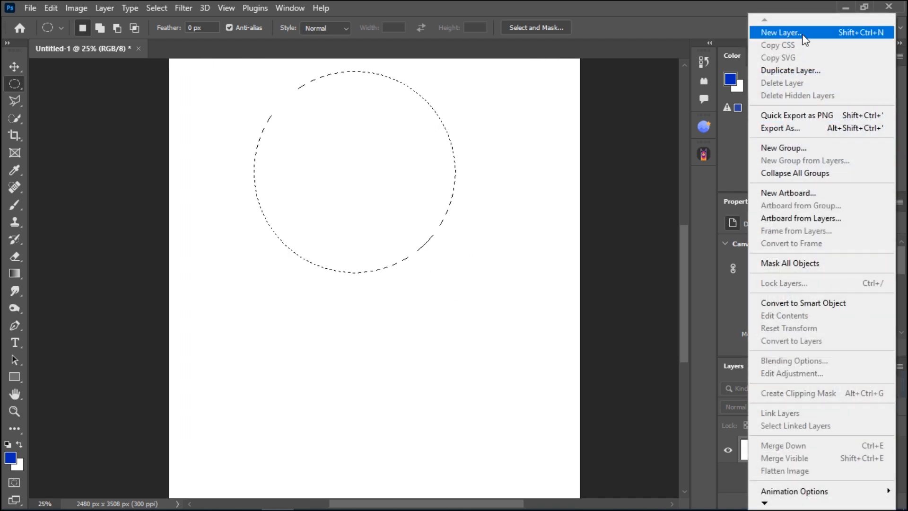
click(783, 32)
click(562, 147)
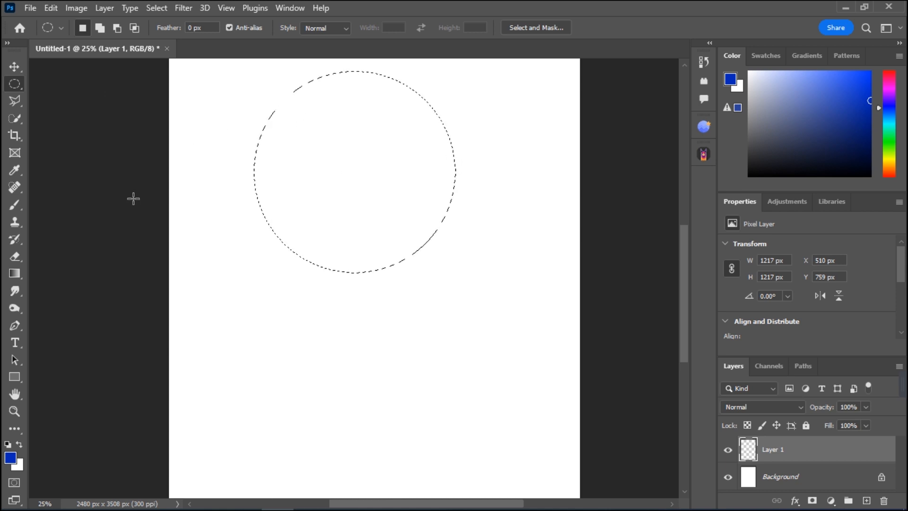
Step: Brush blue down the right side of the circular selection with the 1000 px soft brush, and deselect
click(13, 204)
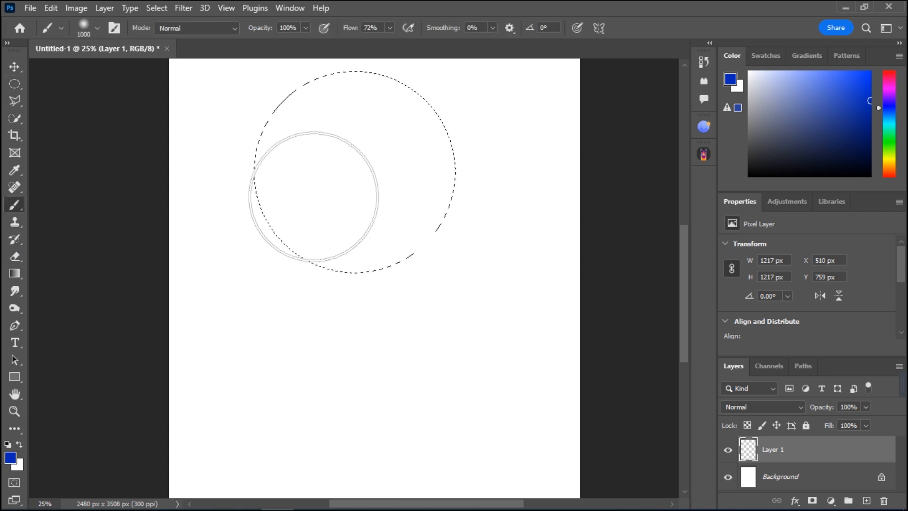
mouse_move(430, 166)
mouse_down()
mouse_move(450, 269)
mouse_move(398, 89)
mouse_move(444, 284)
mouse_move(456, 290)
mouse_up()
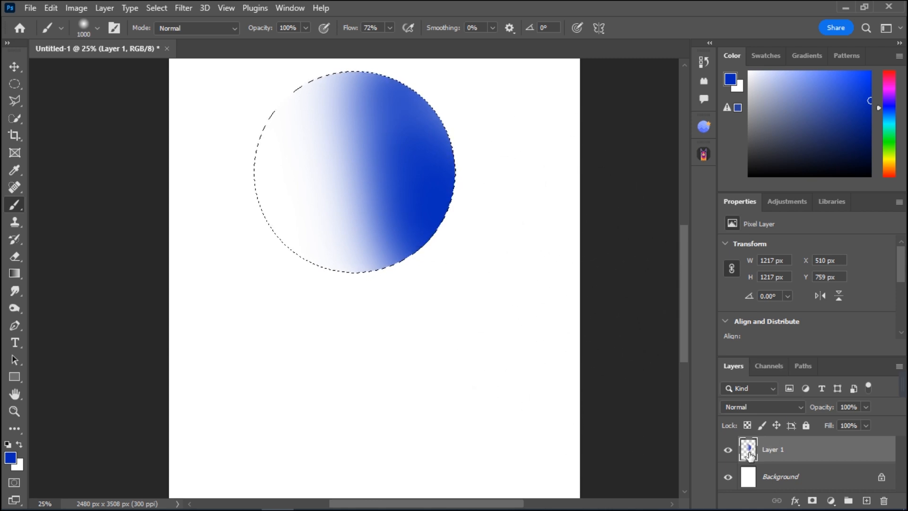
key(ctrl+d)
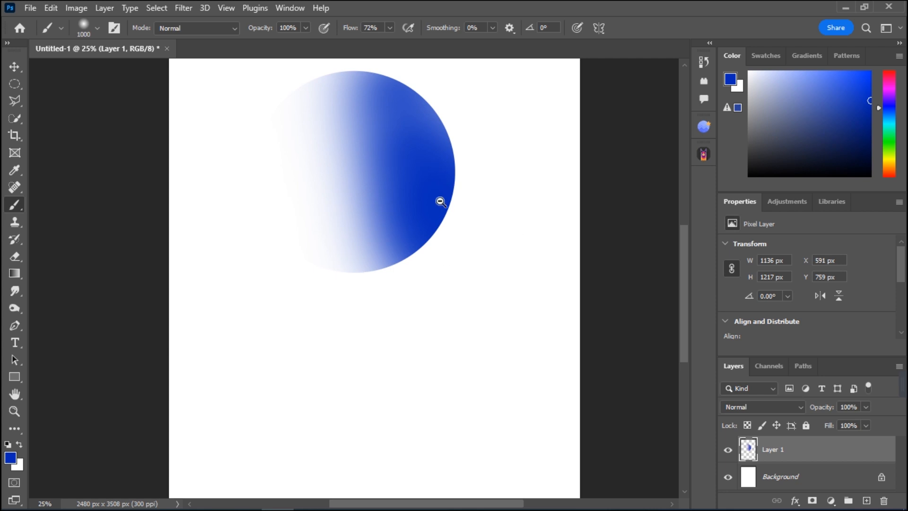
scroll(441, 202, down, 2)
scroll(429, 223, up, 2)
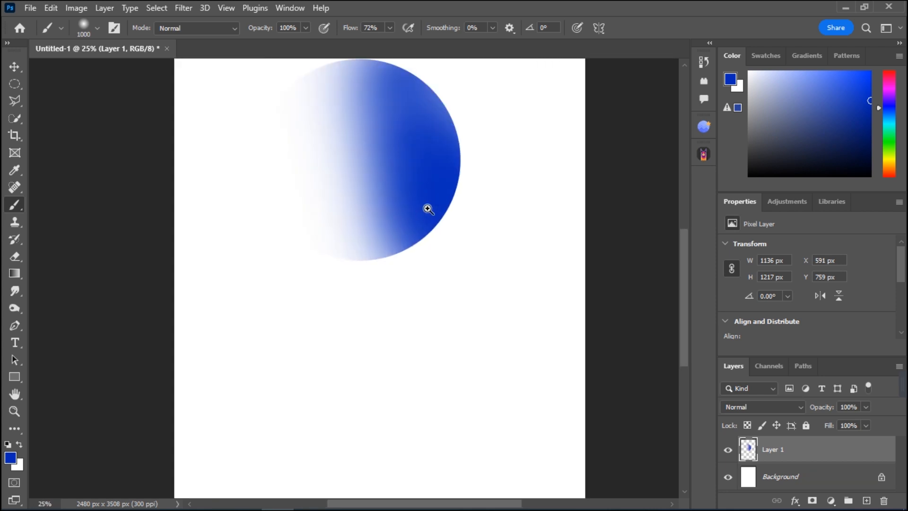
scroll(428, 209, up, 1)
scroll(427, 208, down, 1)
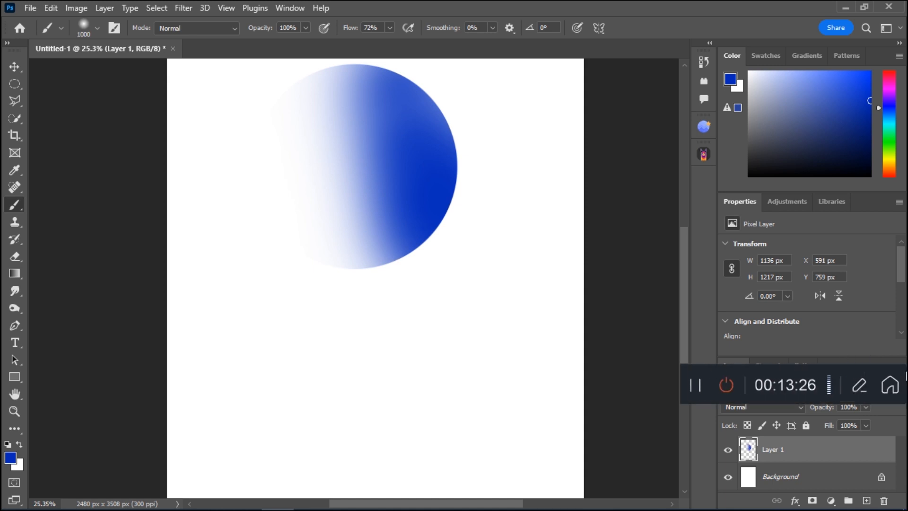
Step: Create a new empty layer and delete Layer 1 holding the shaded blue circle
click(900, 366)
click(779, 30)
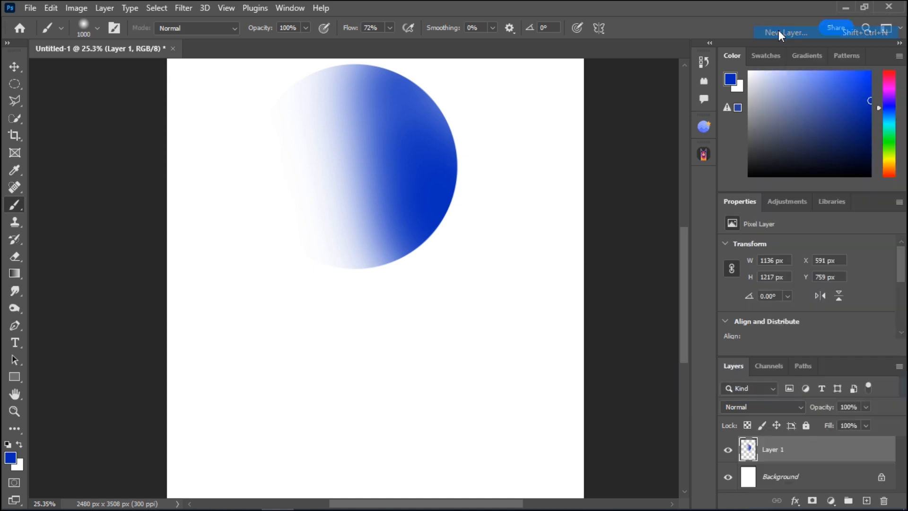
click(565, 141)
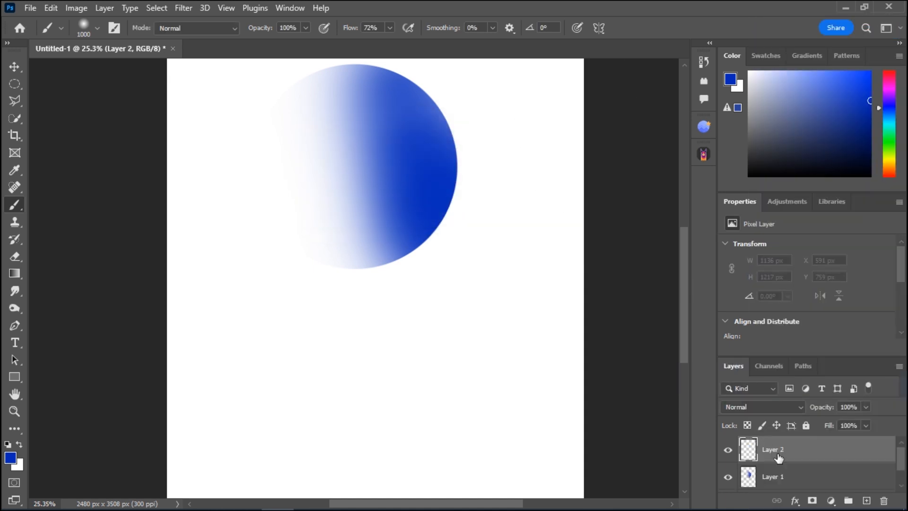
click(780, 476)
click(884, 500)
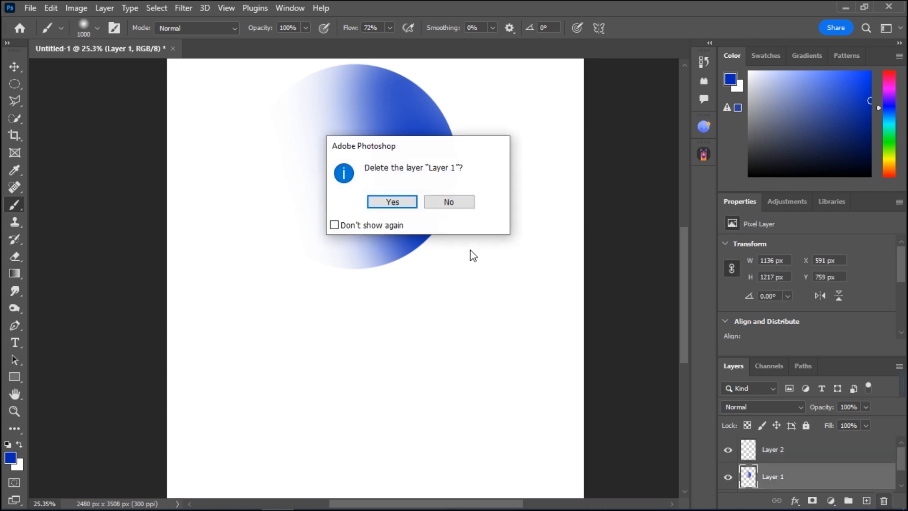
click(392, 202)
Step: Draw a large elliptical selection in the page's upper half and add a smaller overlapping ellipse at its right side
click(15, 84)
drag(229, 124, 413, 317)
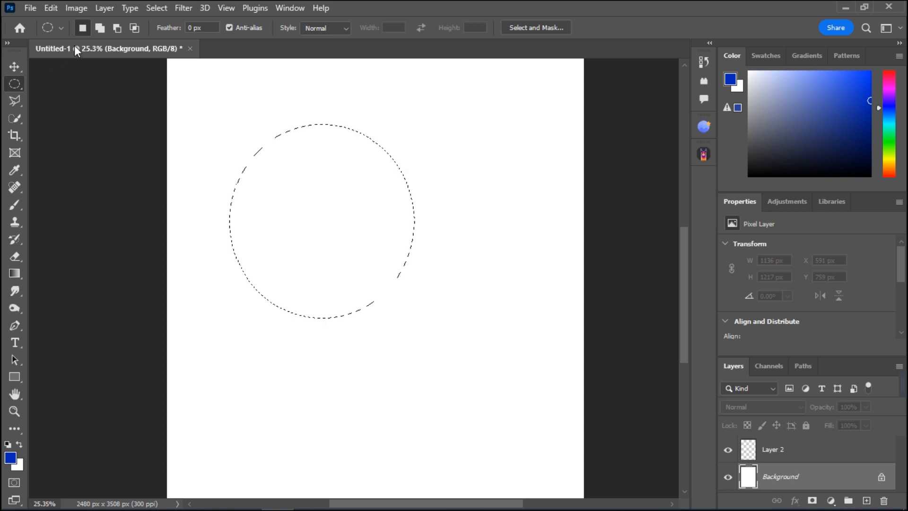
click(100, 27)
drag(364, 167, 486, 292)
Step: Subtract three small ellipses from the upper-right edge of the combined selection, and intersect the remainder with a tall ellipse
click(117, 27)
drag(395, 122, 495, 234)
drag(343, 101, 415, 174)
drag(350, 127, 422, 202)
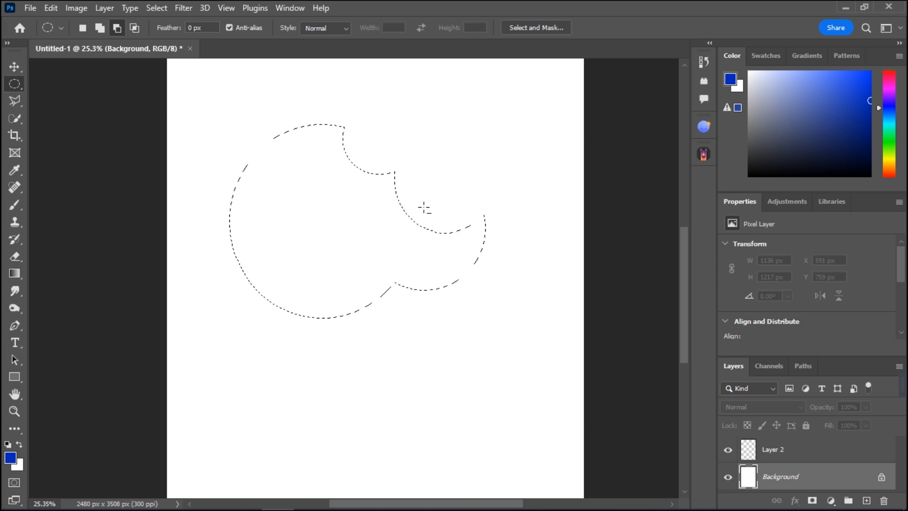
click(135, 28)
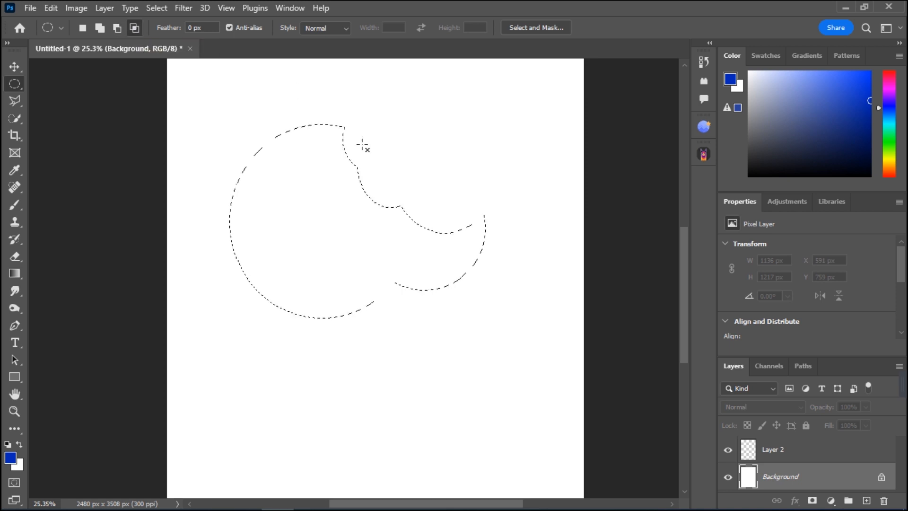
drag(349, 229, 428, 338)
Step: Set the Elliptical Marquee feather to 50 px and make the empty Layer 2 active
click(206, 25)
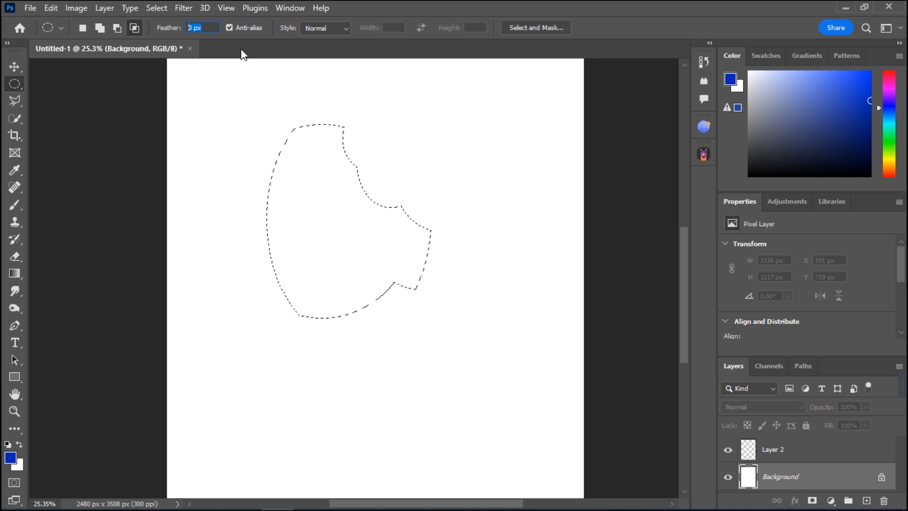
text(5)
click(776, 449)
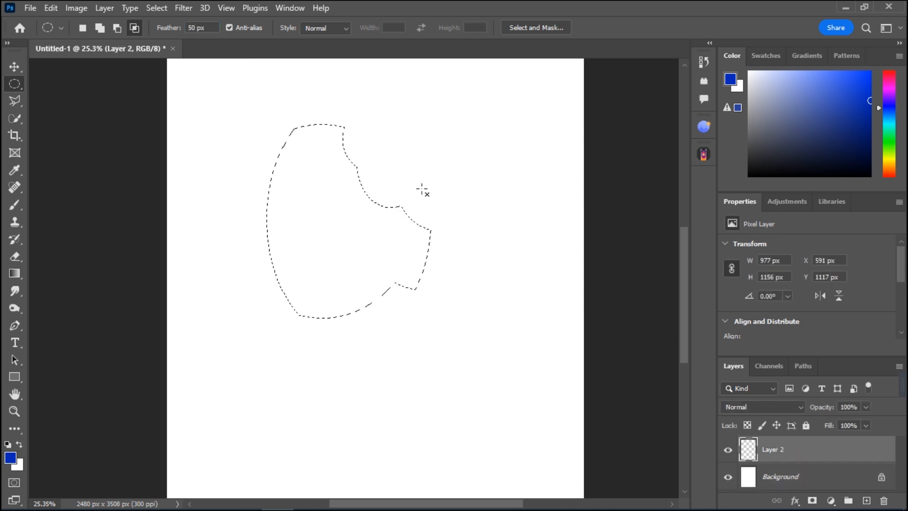
click(158, 13)
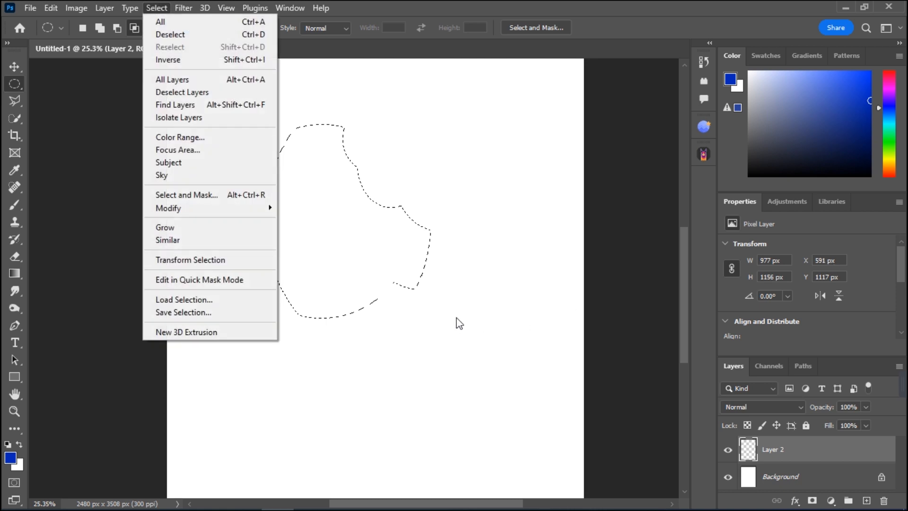
click(430, 278)
Step: Set the Elliptical Marquee feather to 60 px
click(221, 28)
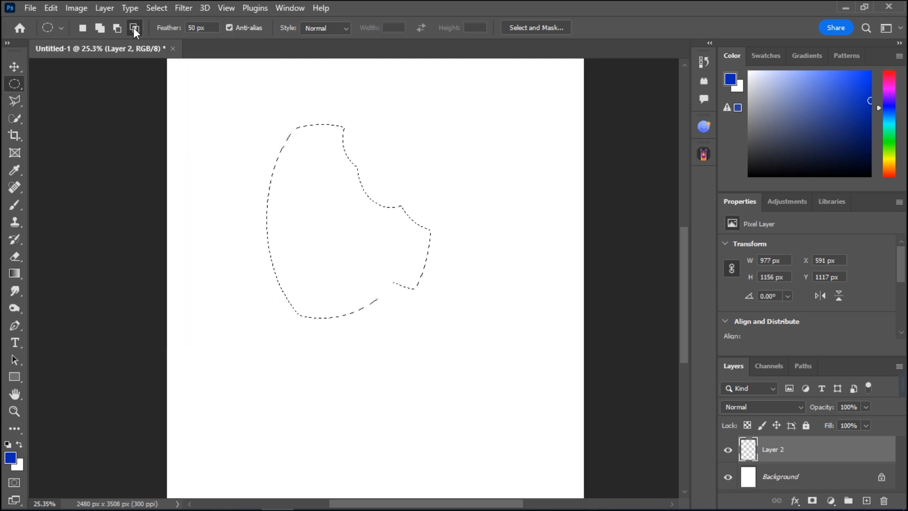
drag(215, 30, 170, 22)
text(6)
key(Return)
Step: Fill the combined selection on Layer 2 with the foreground blue
click(56, 9)
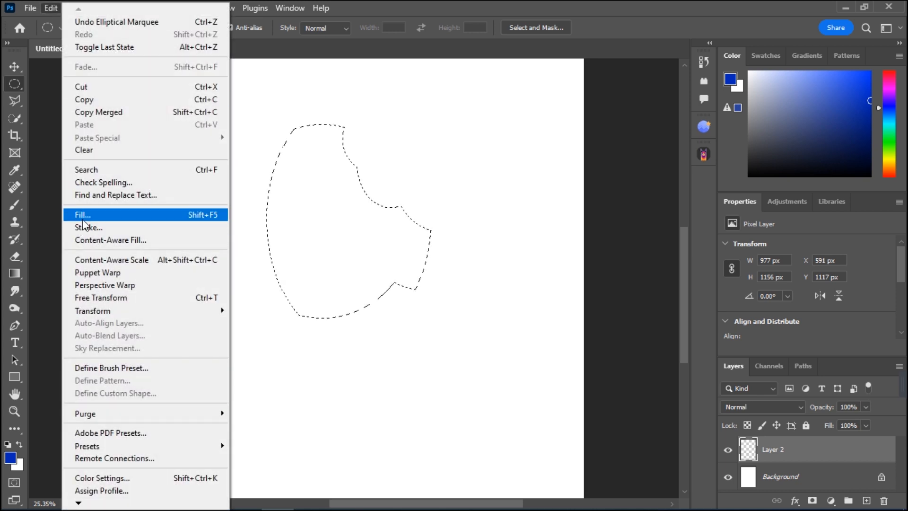
click(83, 215)
click(545, 118)
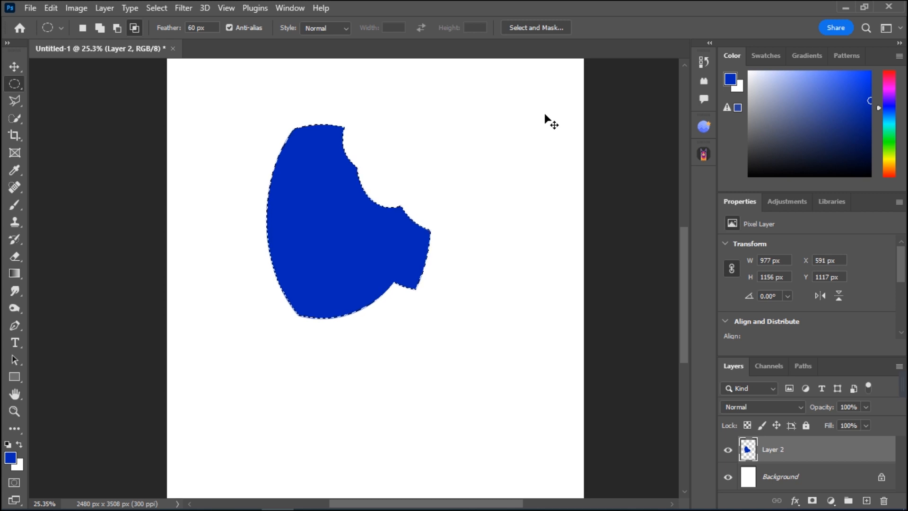
Step: Undo the fill and the last selection intersection, and deselect
key(ctrl+z)
key(ctrl+z)
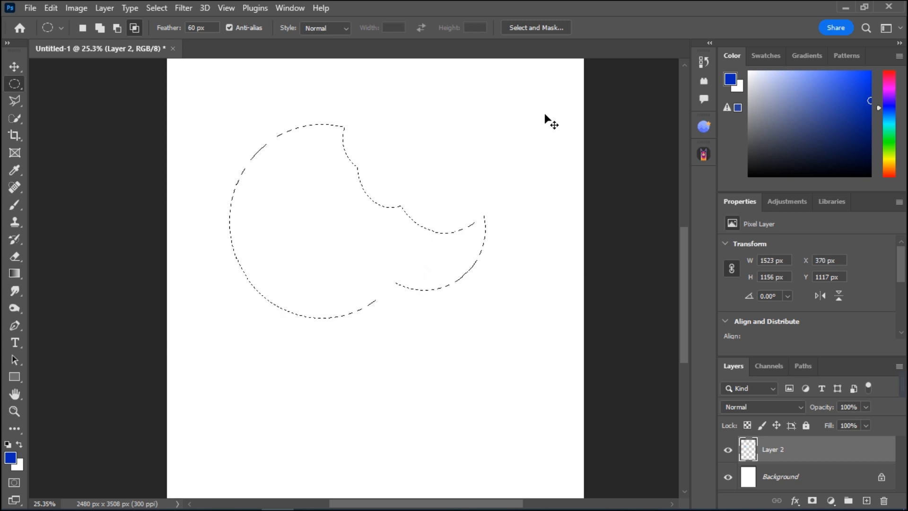
key(ctrl+d)
Step: Draw a circular selection in the page's upper half with the Elliptical Marquee and set the tool to New Selection mode
click(15, 101)
click(15, 85)
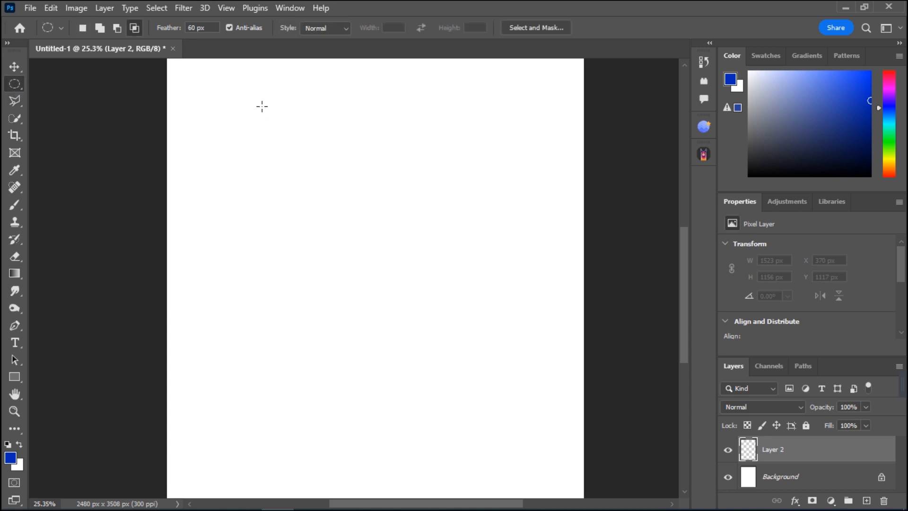
drag(233, 104, 441, 312)
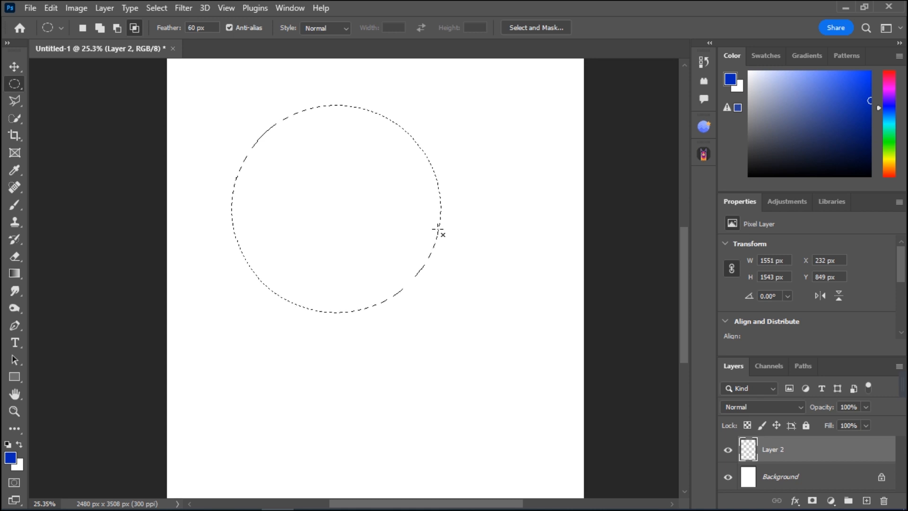
click(82, 28)
Step: Set the marquee feather to 100 px and fill the circular selection on Layer 2 with the foreground color
click(201, 28)
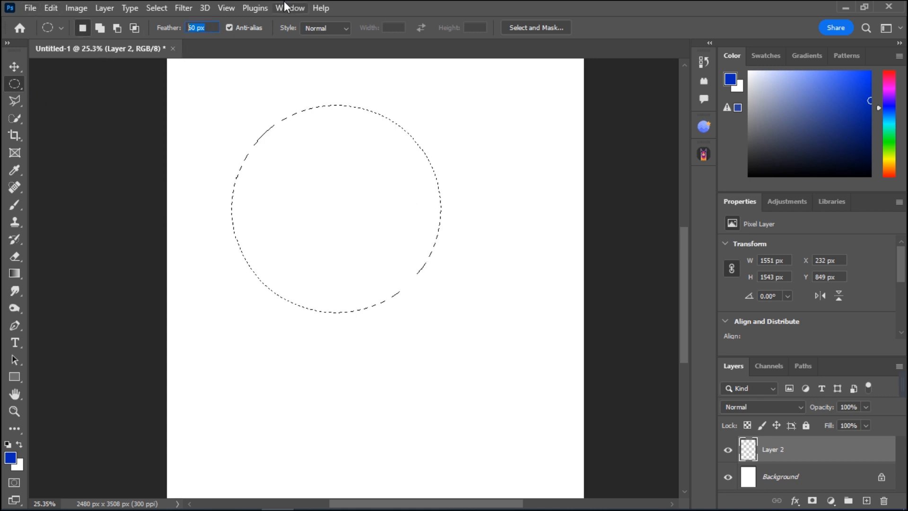
text(100)
key(Return)
click(46, 9)
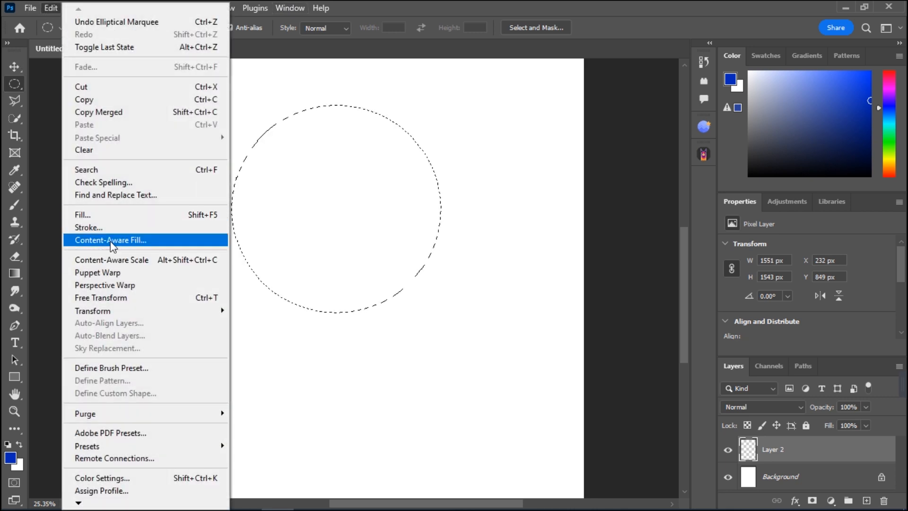
click(113, 213)
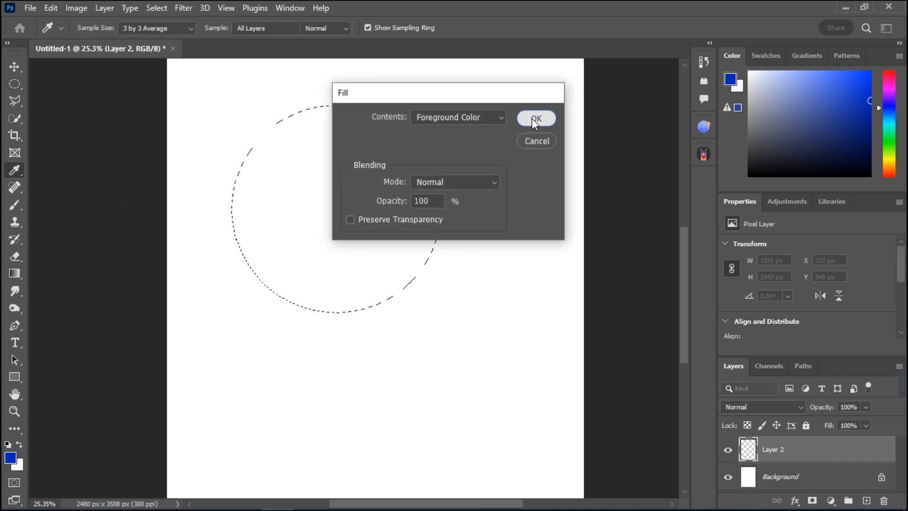
click(531, 119)
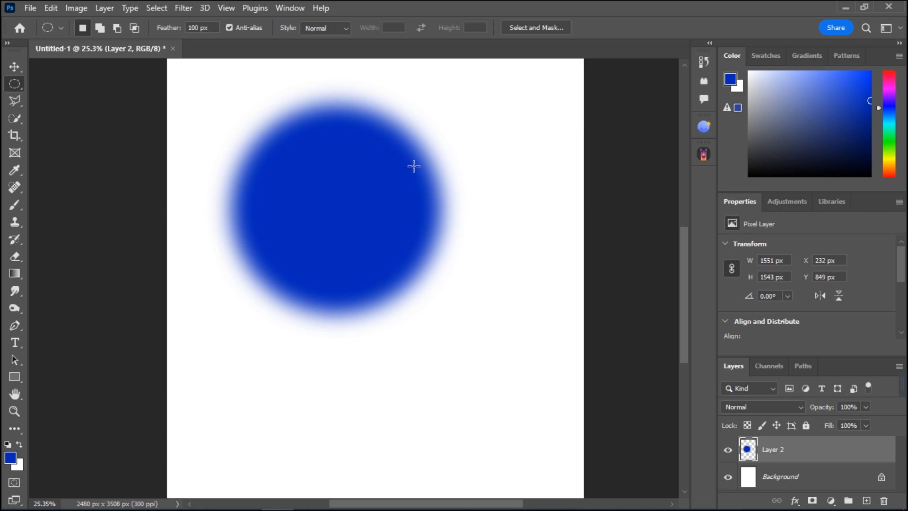
Step: Delete Layer 2 holding the soft-edged blue circle
scroll(397, 186, up, 2)
scroll(396, 224, down, 2)
scroll(396, 227, up, 1)
scroll(396, 227, up, 1)
scroll(395, 228, down, 2)
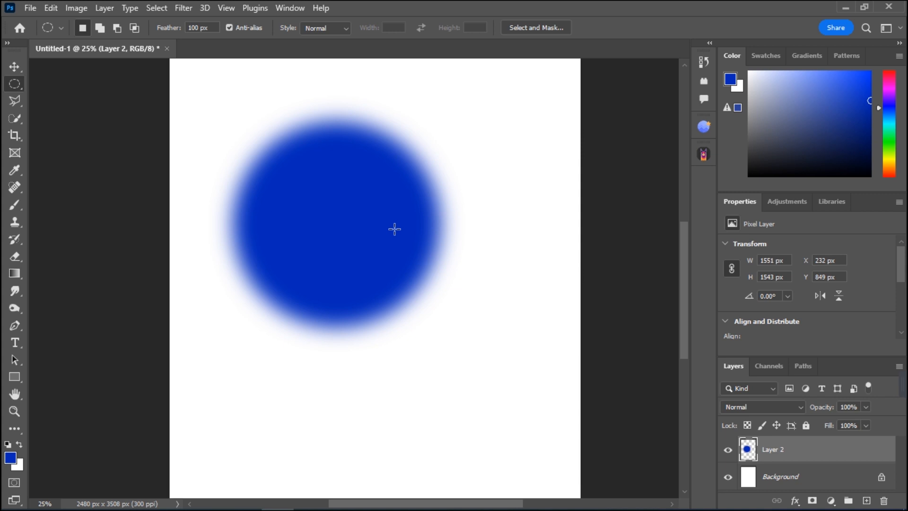
click(884, 500)
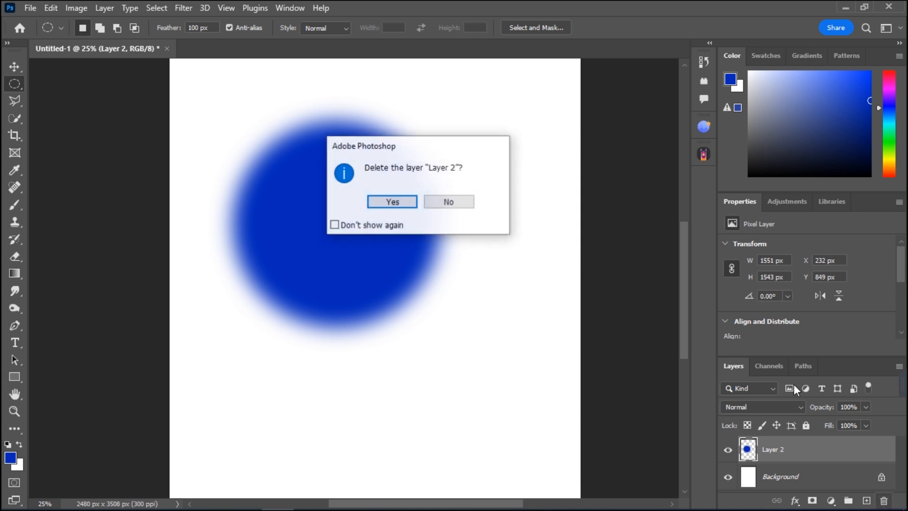
key(ctrl+z)
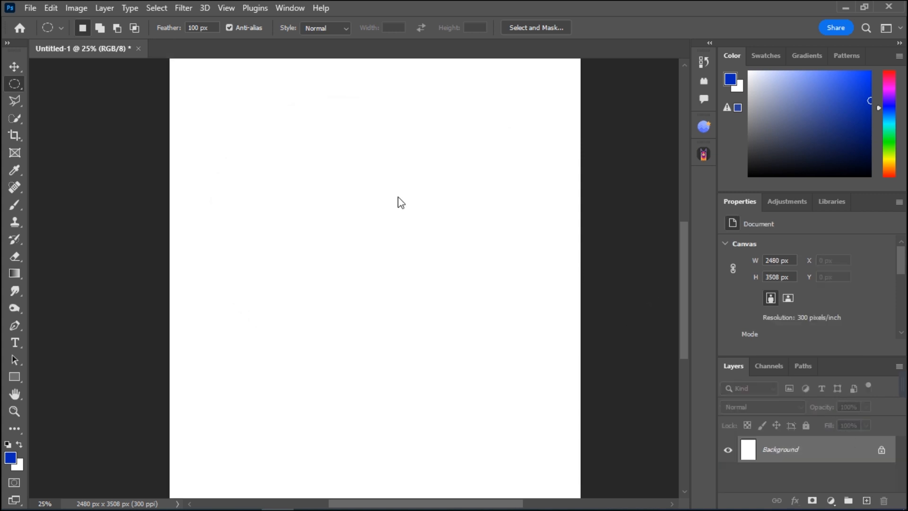
Step: Set the Elliptical Marquee style to Fixed Ratio 1:1, draw a circular selection with it, and deselect
click(325, 30)
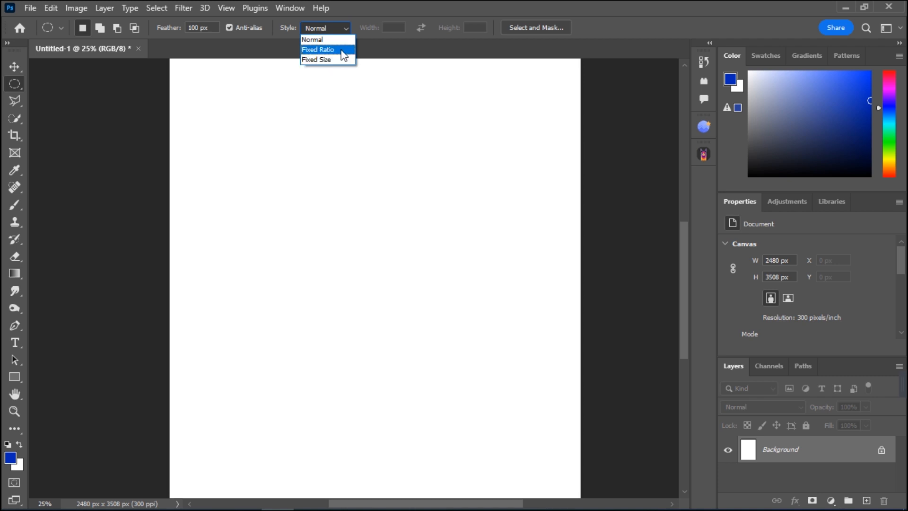
click(331, 50)
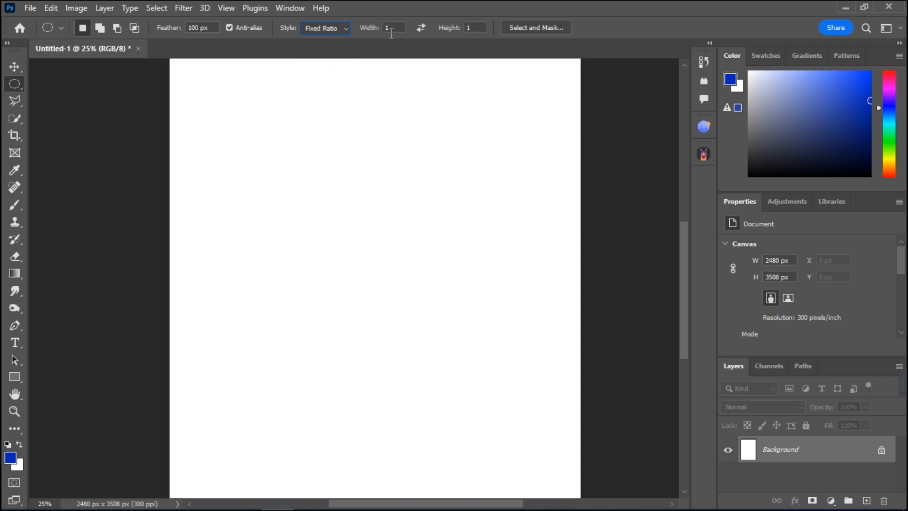
drag(246, 113, 466, 398)
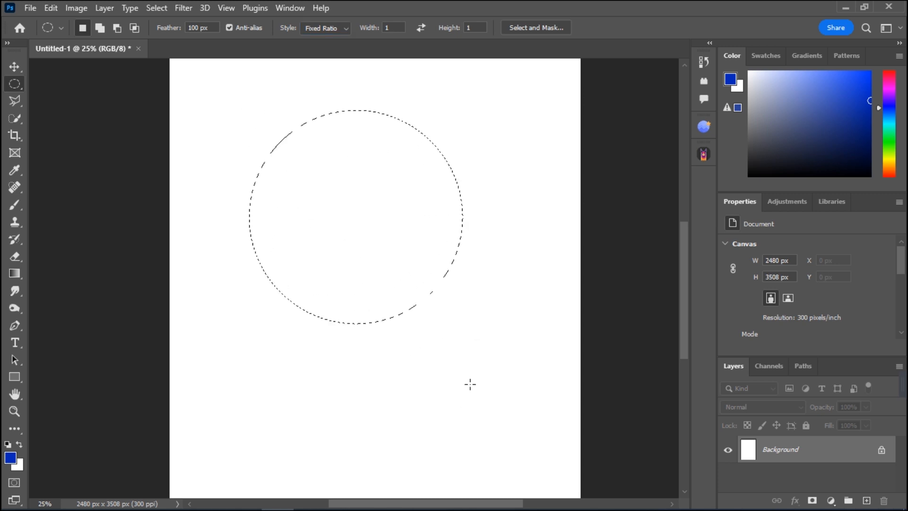
click(472, 341)
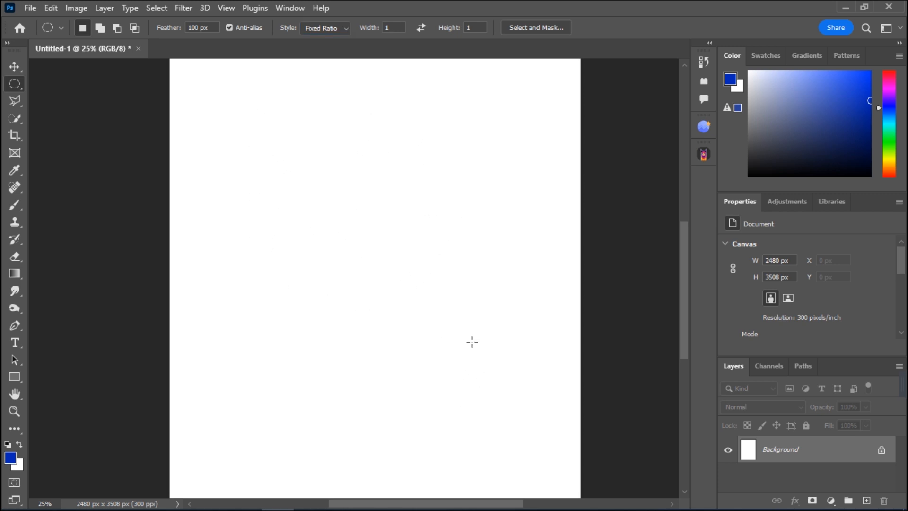
Step: Switch to the Rectangular Marquee with a 1:1 Fixed Ratio, draw a square selection, and deselect
right_click(15, 86)
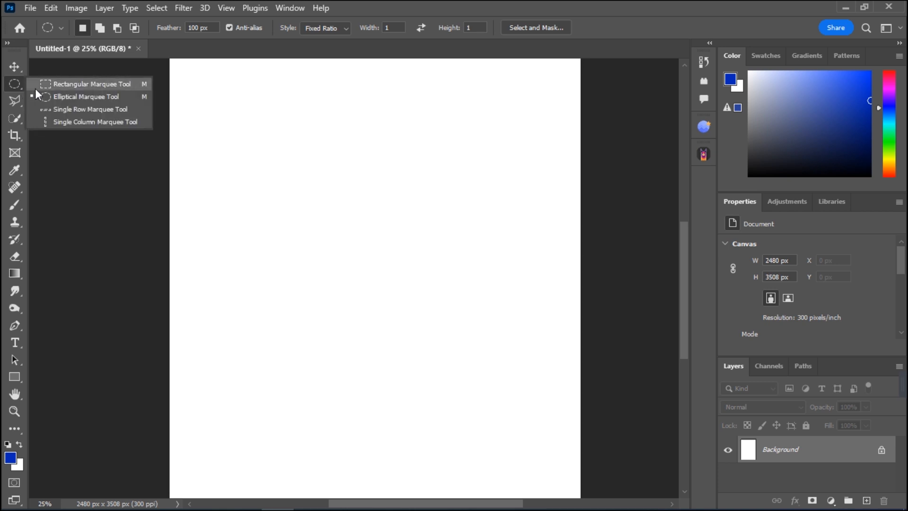
click(49, 86)
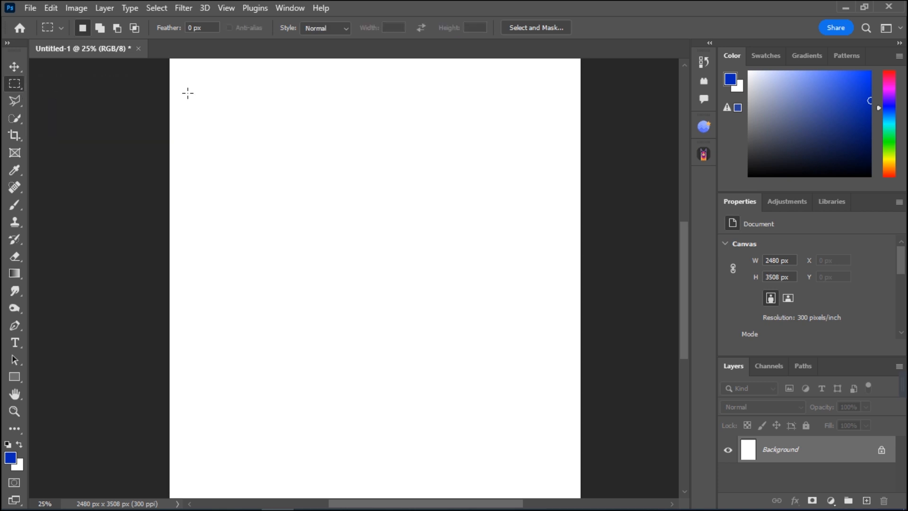
click(343, 31)
click(333, 50)
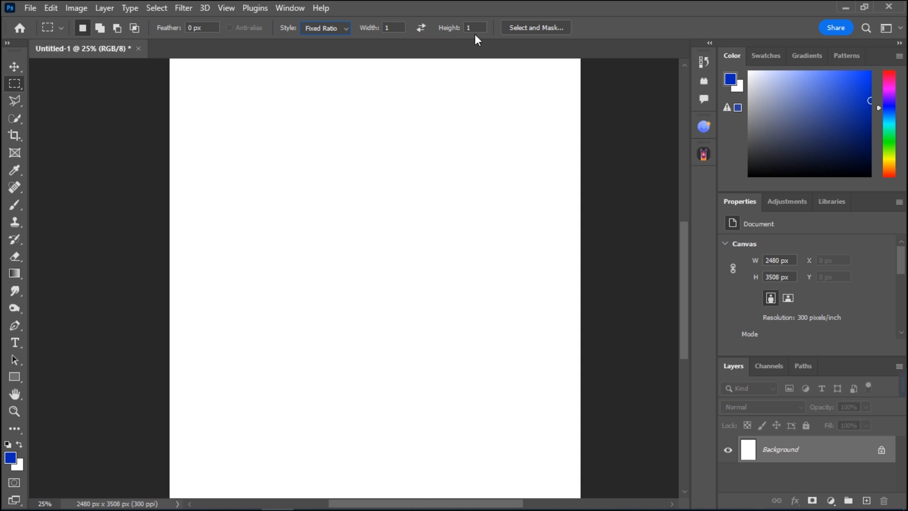
drag(279, 100, 512, 443)
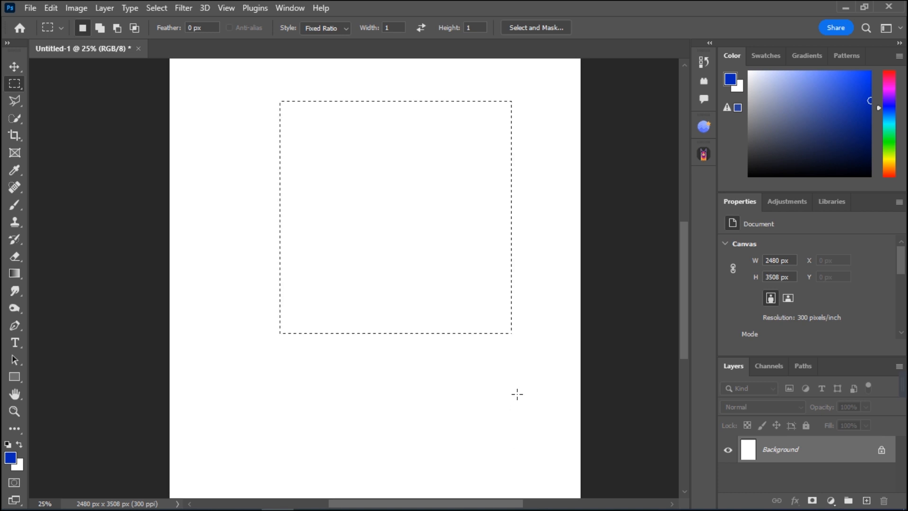
click(412, 196)
Step: Draw three rectangular selections with a fixed-ratio value of 4, and another selection with that value set to 1
text(4)
drag(230, 116, 517, 381)
drag(287, 210, 549, 402)
drag(250, 113, 528, 318)
text(1)
drag(297, 113, 464, 289)
Step: Switch to the Elliptical Marquee and draw a 1:1 fixed-ratio circular selection with 100 px feather across the page's upper half
right_click(14, 86)
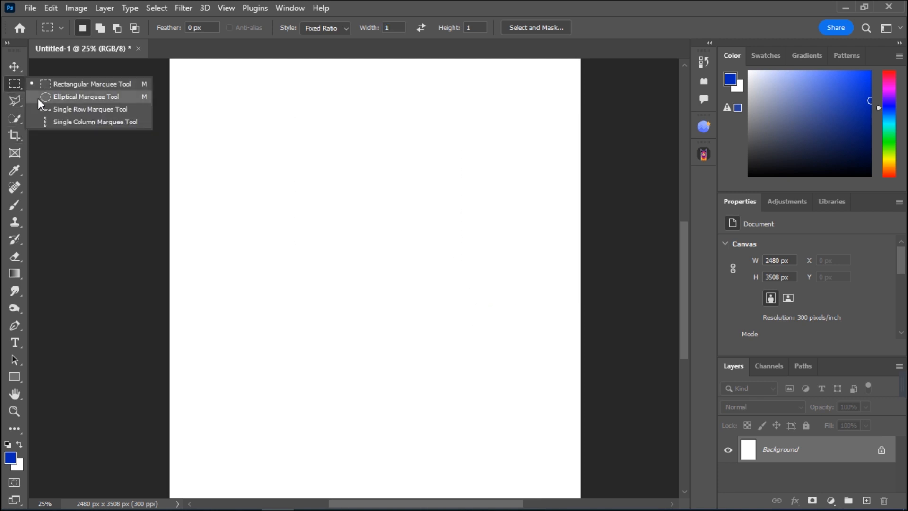
click(38, 97)
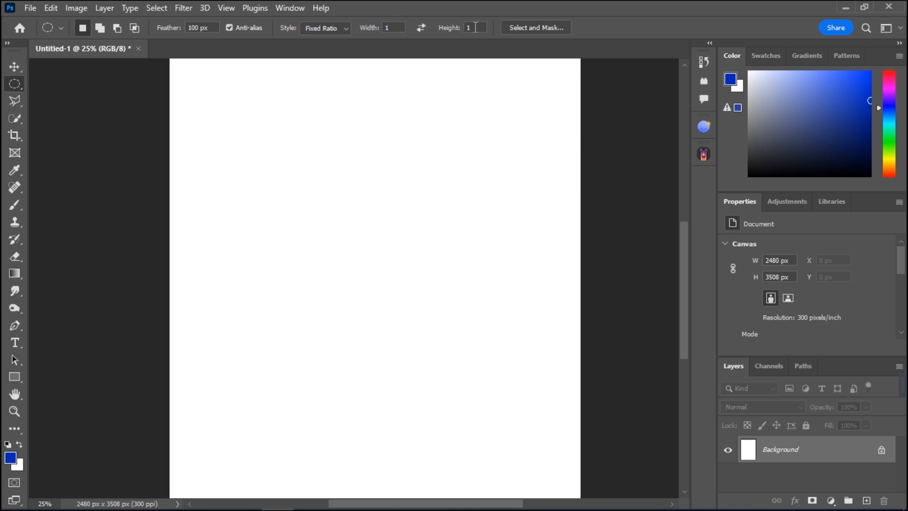
drag(277, 109, 534, 393)
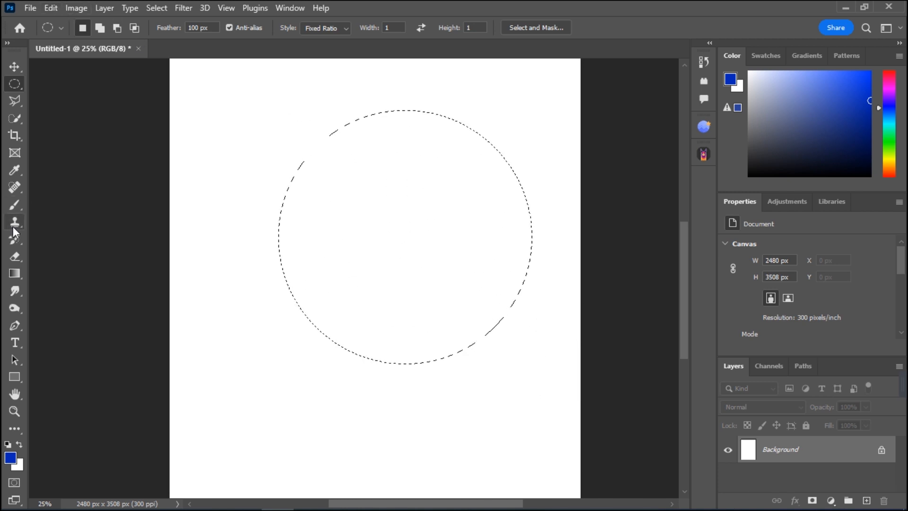
Step: Brush blue along the right side of the feathered circular selection with the 1000 px soft brush, and deselect
click(15, 204)
mouse_move(440, 151)
mouse_down()
mouse_move(542, 265)
mouse_move(526, 426)
mouse_move(480, 464)
mouse_move(496, 282)
mouse_move(440, 149)
mouse_move(446, 415)
mouse_move(469, 355)
mouse_move(483, 158)
mouse_move(508, 325)
mouse_move(481, 366)
mouse_move(508, 288)
mouse_move(478, 154)
mouse_move(421, 113)
mouse_move(449, 109)
mouse_up()
key(ctrl+d)
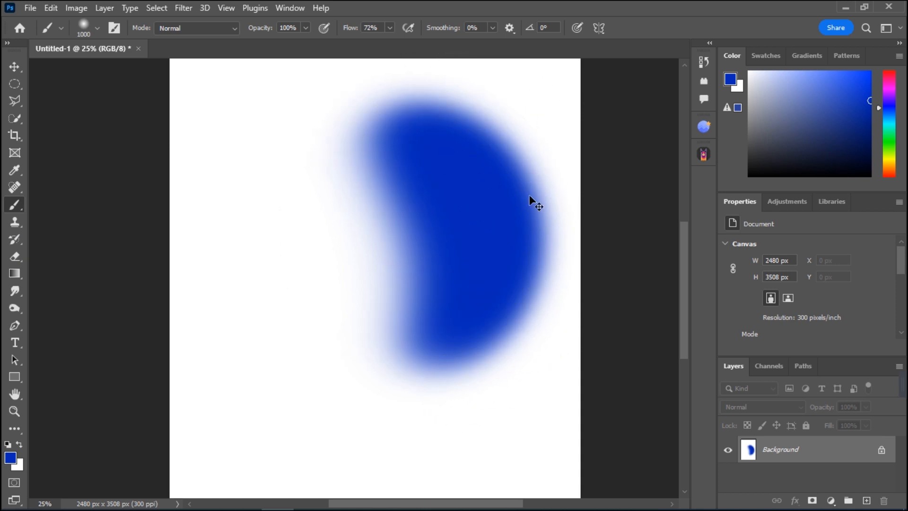
Step: Fill the whole page with the foreground colour, restore it to plain white, and deselect
ctrl+alt+click(455, 227)
ctrl+alt+click(455, 227)
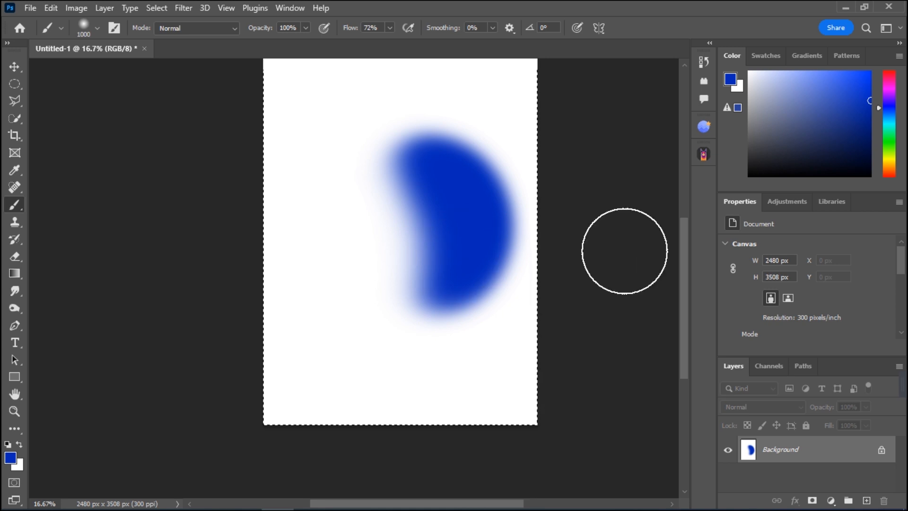
key(shift+BackSpace)
click(469, 117)
click(469, 117)
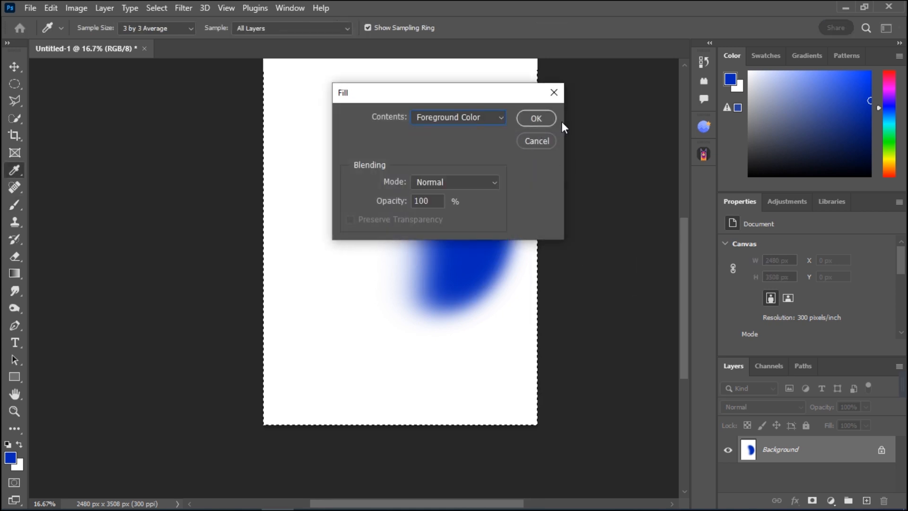
click(545, 119)
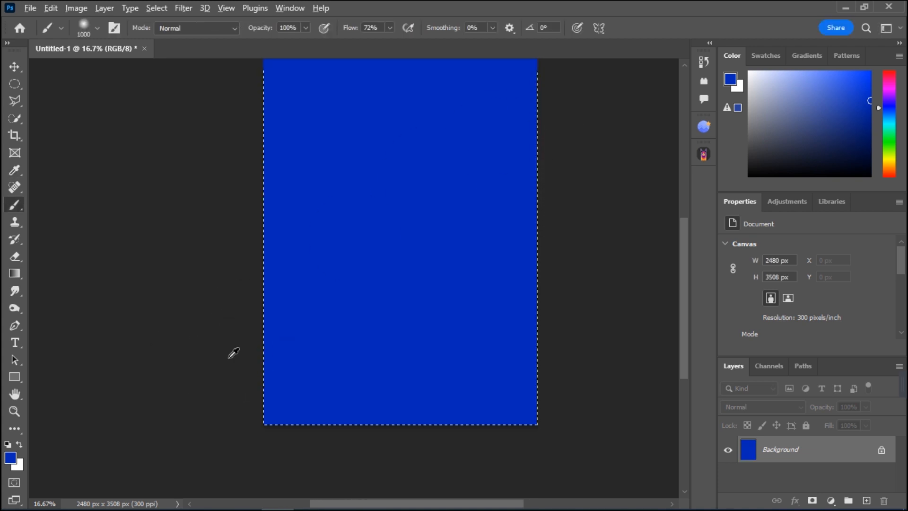
key(ctrl+z)
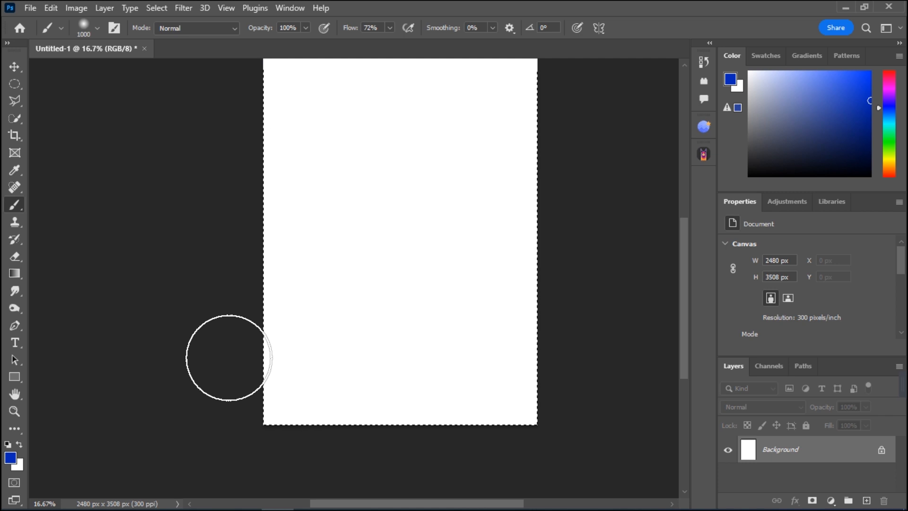
key(ctrl+d)
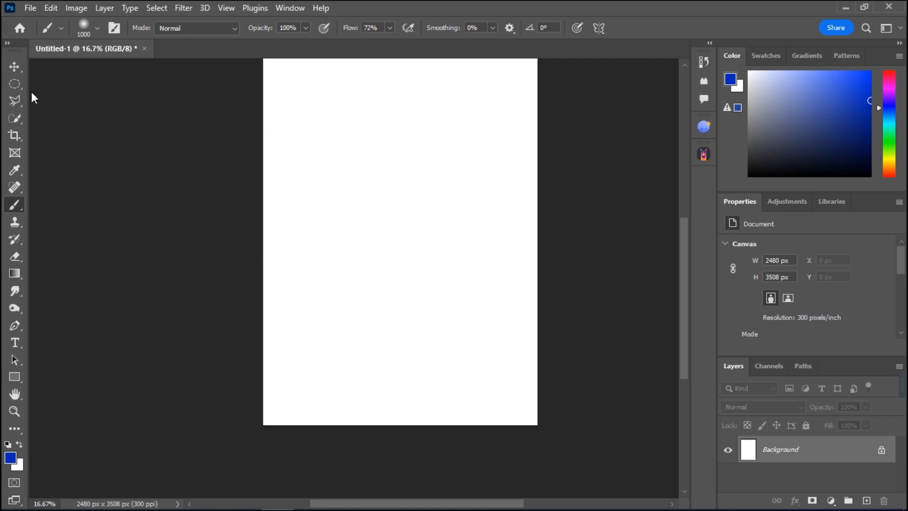
Step: Switch to the Single Row Marquee, place a 1 px high row selection across the page's upper part, reposition it, and deselect
click(21, 83)
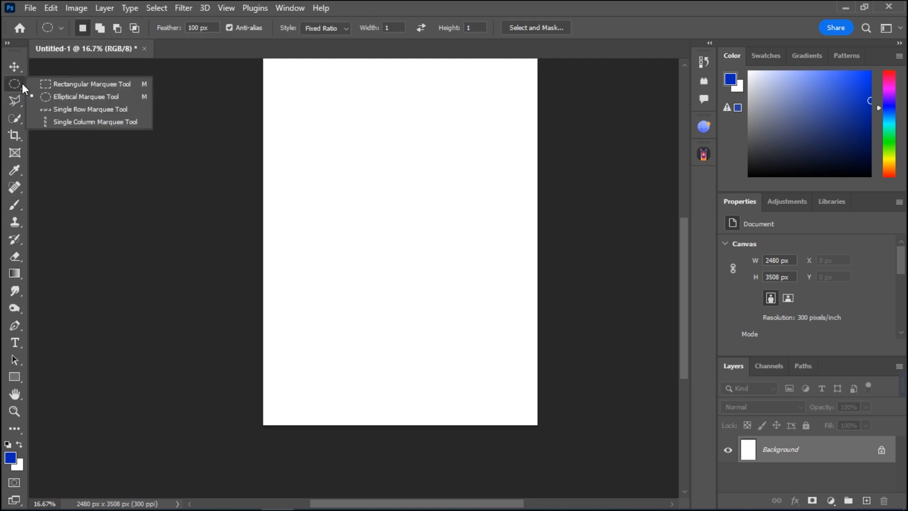
click(59, 110)
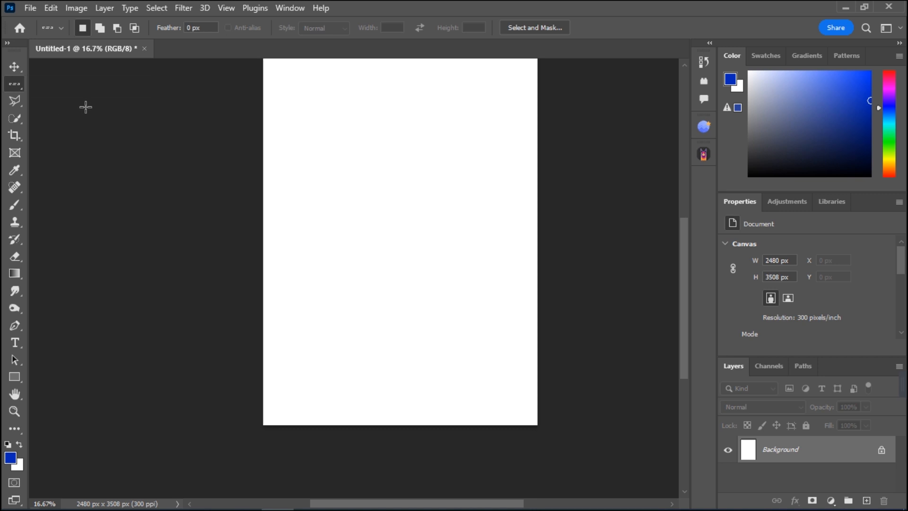
click(16, 83)
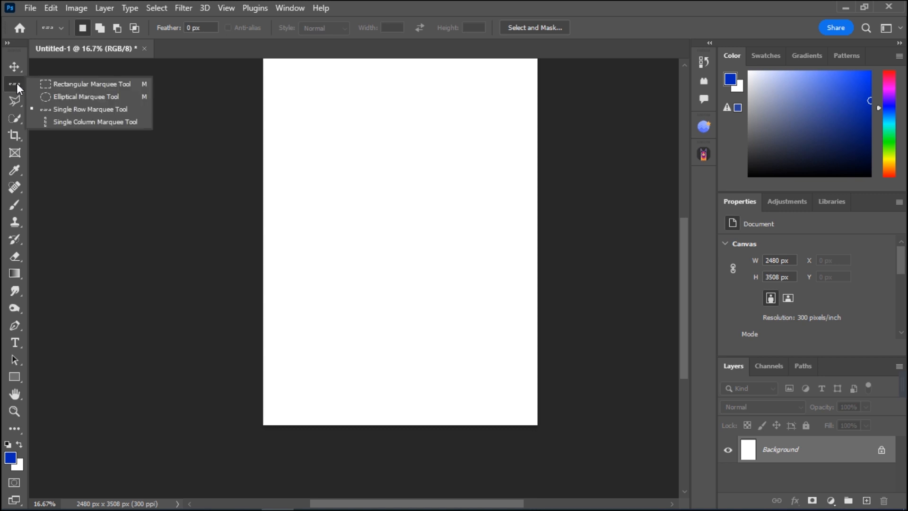
click(142, 124)
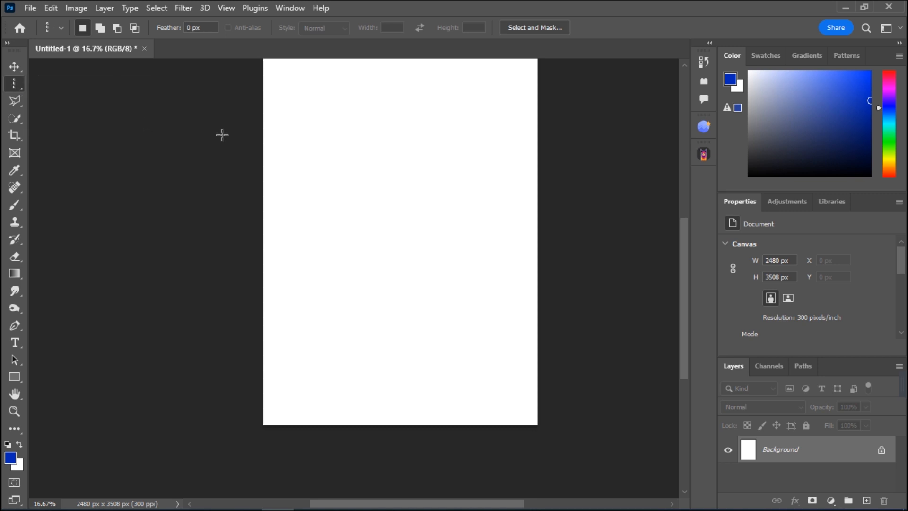
click(331, 108)
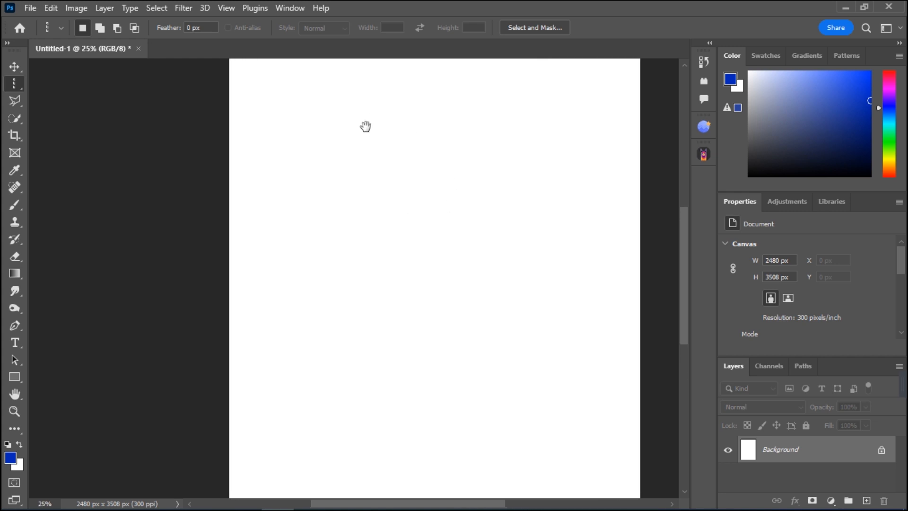
drag(366, 126, 300, 194)
right_click(15, 86)
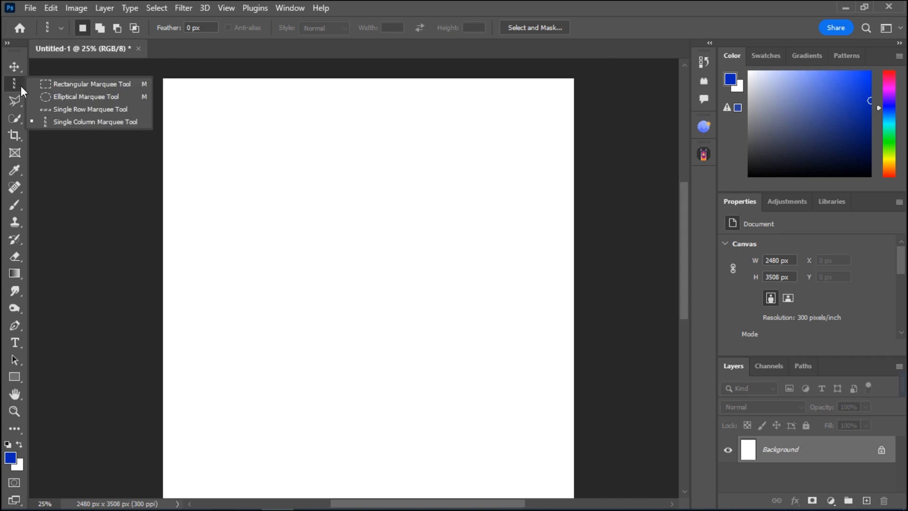
click(54, 106)
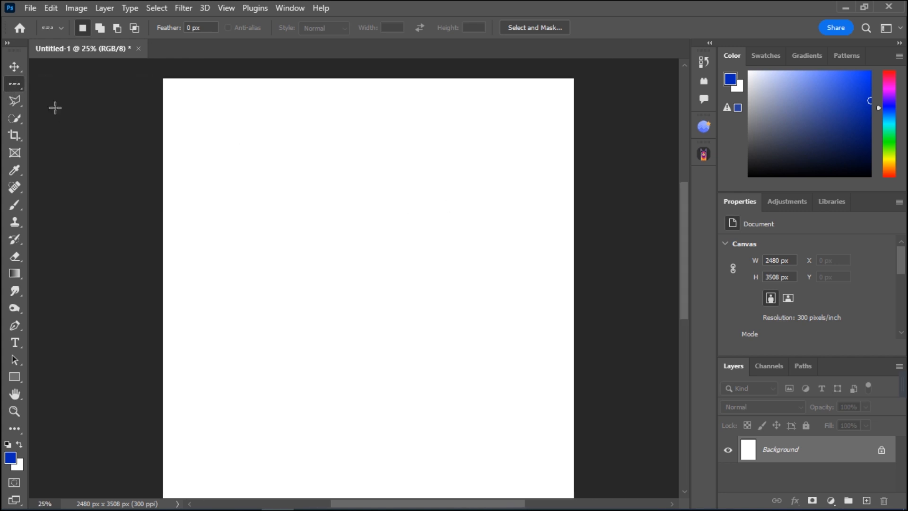
click(214, 133)
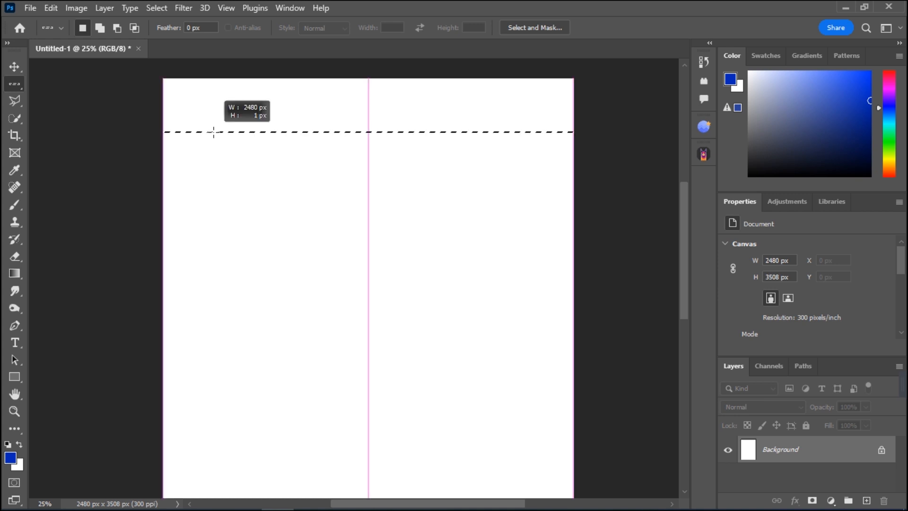
click(227, 86)
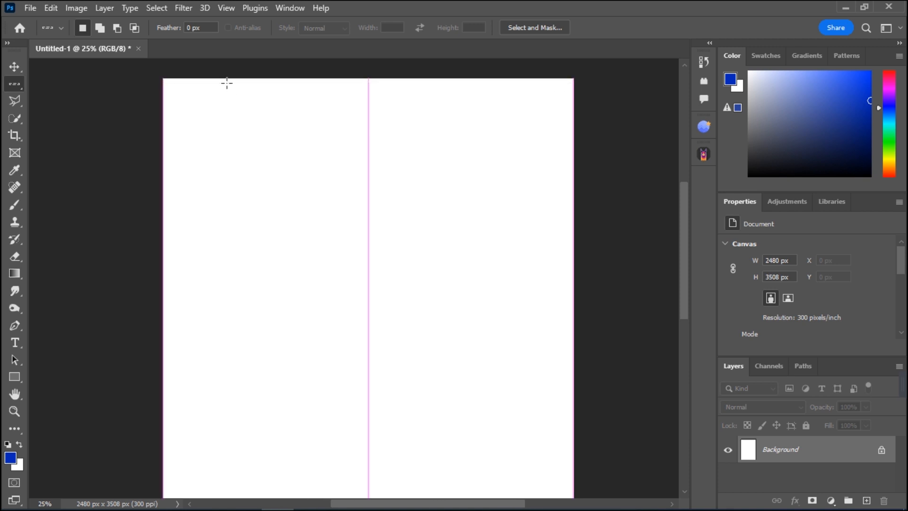
drag(225, 172, 226, 176)
key(ctrl+d)
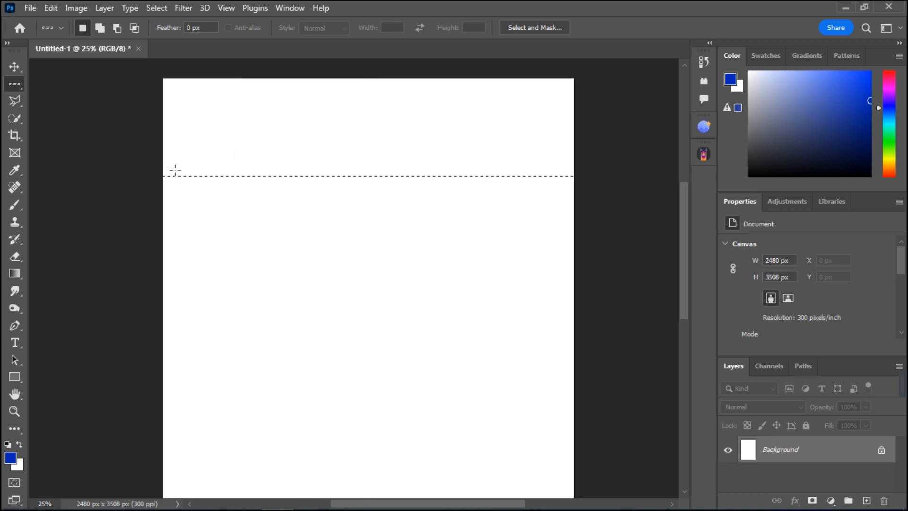
key(ctrl+space)
ctrl+click(348, 181)
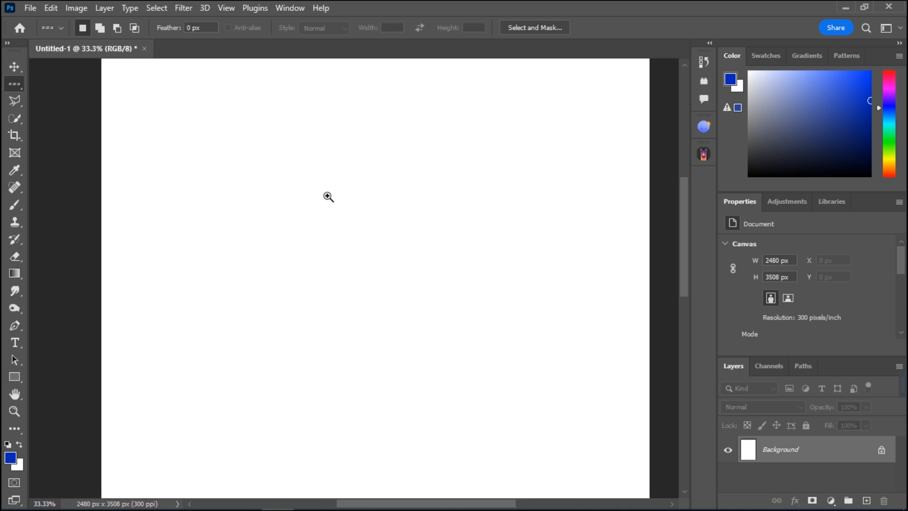
ctrl+click(329, 197)
scroll(382, 342, up, 3)
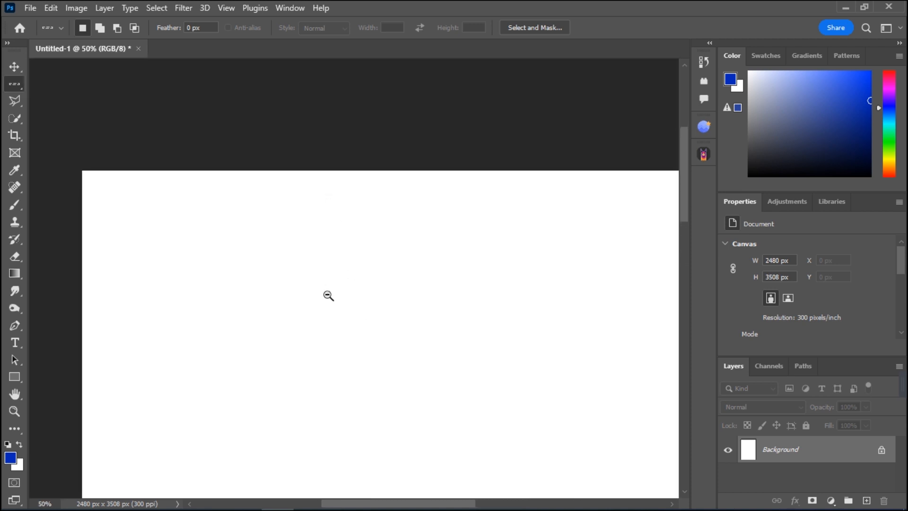
ctrl+alt+click(329, 298)
ctrl+alt+click(336, 326)
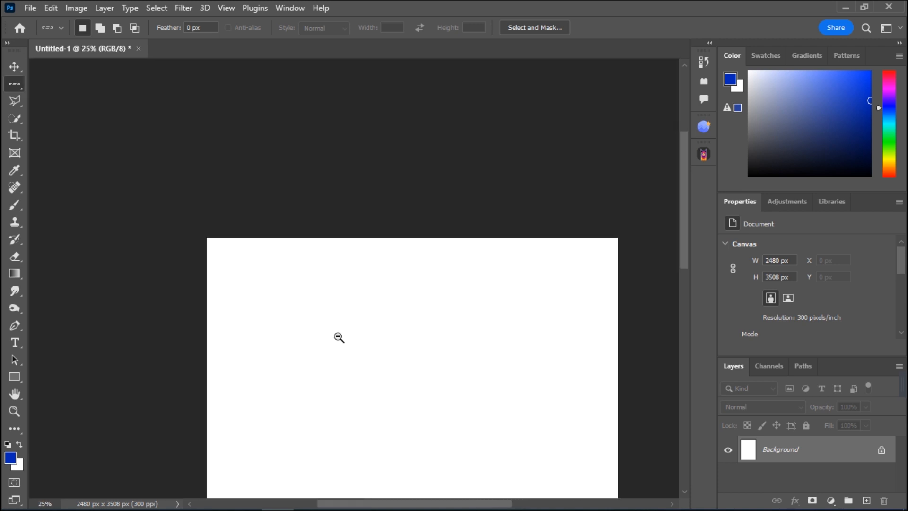
ctrl+click(357, 322)
ctrl+click(294, 222)
ctrl+alt+click(386, 265)
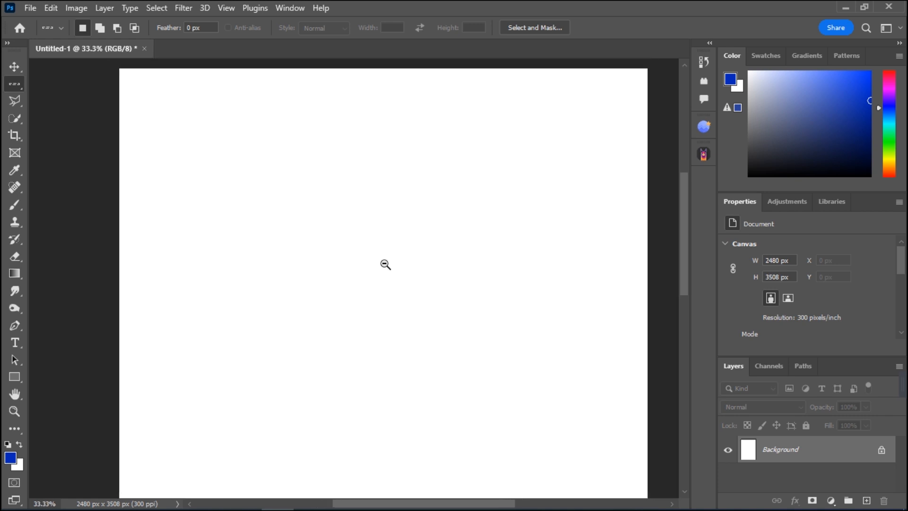
ctrl+alt+click(386, 264)
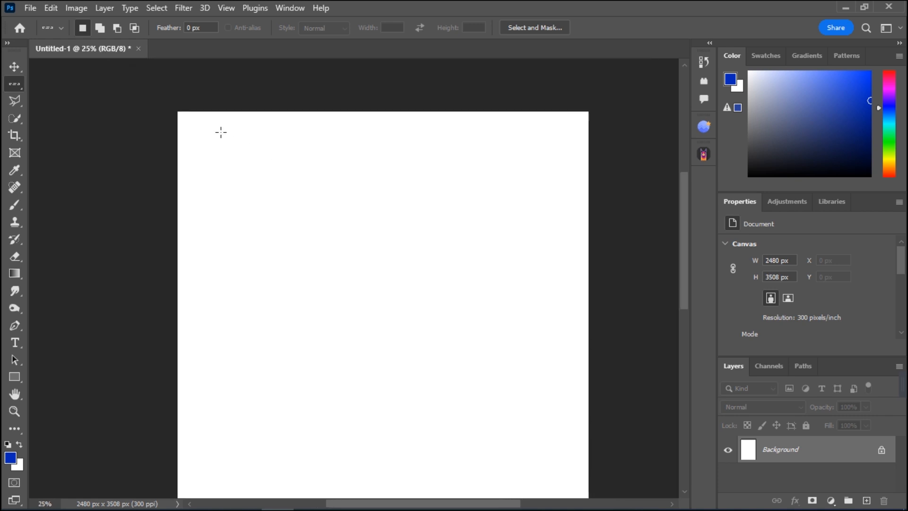
Step: Switch to the Single Column Marquee, place 1 px wide column selections at three positions in the page's left half, and deselect
right_click(15, 85)
click(58, 121)
click(225, 129)
click(248, 140)
click(271, 134)
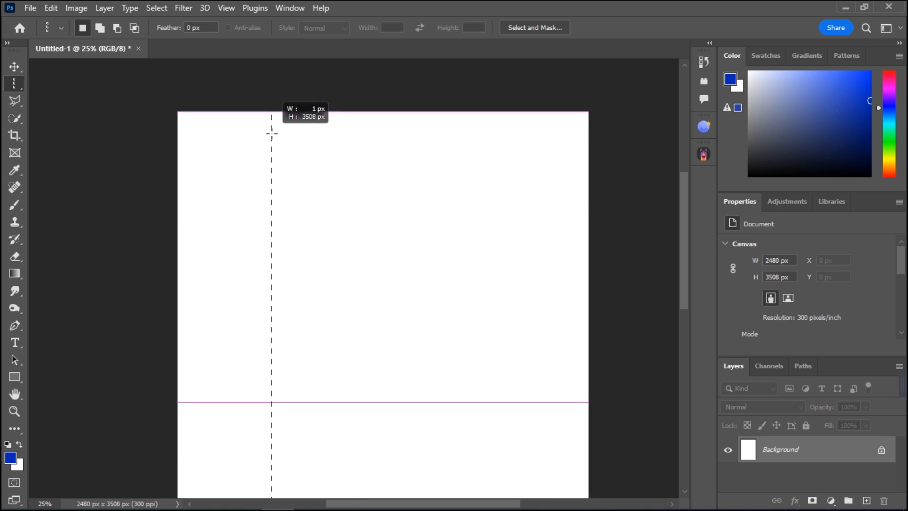
scroll(323, 212, down, 2)
scroll(342, 265, up, 2)
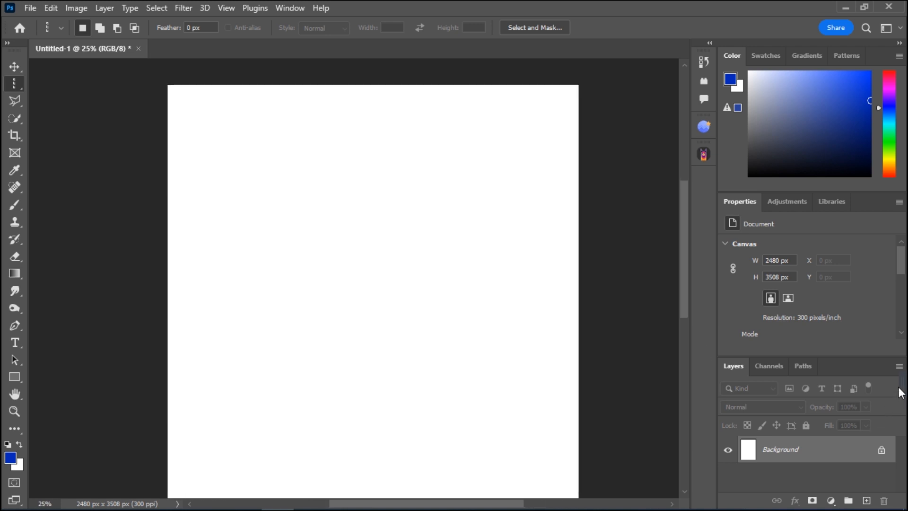
Step: Add a new empty layer above the background, keeping the default layer name
click(900, 367)
click(784, 32)
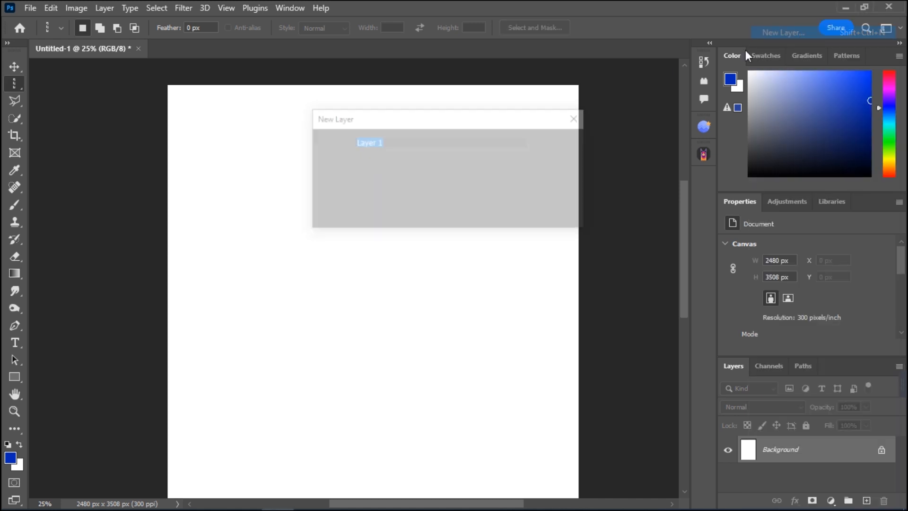
click(563, 143)
Step: Place single-column selections at five successive positions across the page, ending near its right edge
click(199, 108)
click(225, 104)
click(302, 108)
click(414, 104)
click(516, 123)
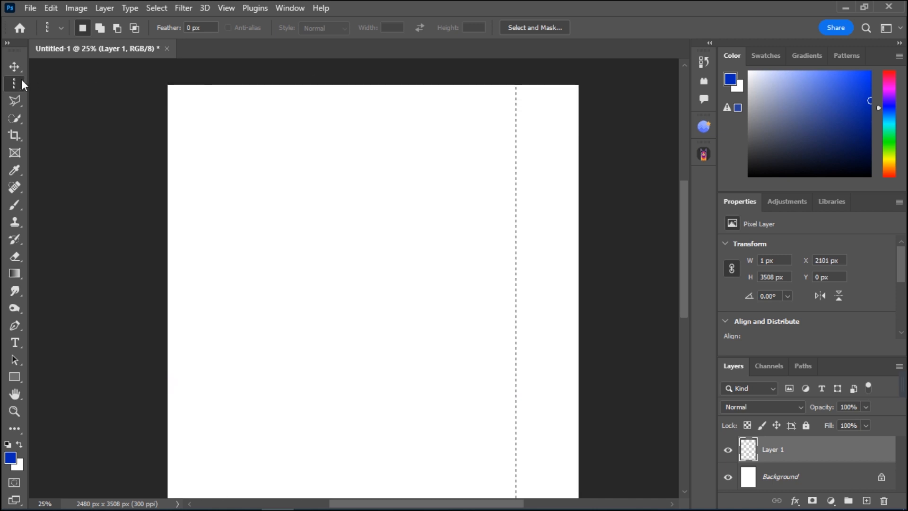
Step: Switch to the Rectangular Marquee and draw a 1:1 square selection of about 89 px near the page's upper-left corner
right_click(22, 85)
click(57, 84)
click(254, 132)
drag(192, 123, 263, 136)
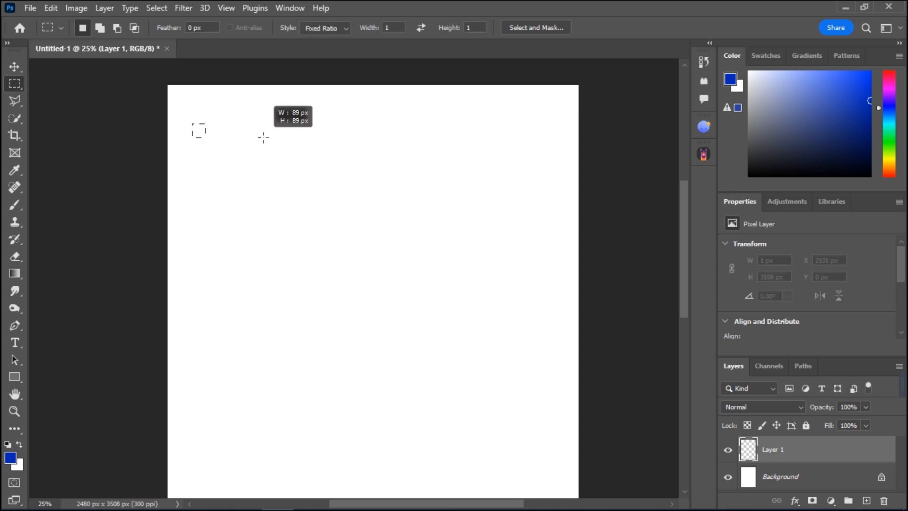
Step: Switch to the Single Row Marquee and place a row selection about 208 px below the page's top edge
right_click(14, 84)
click(71, 109)
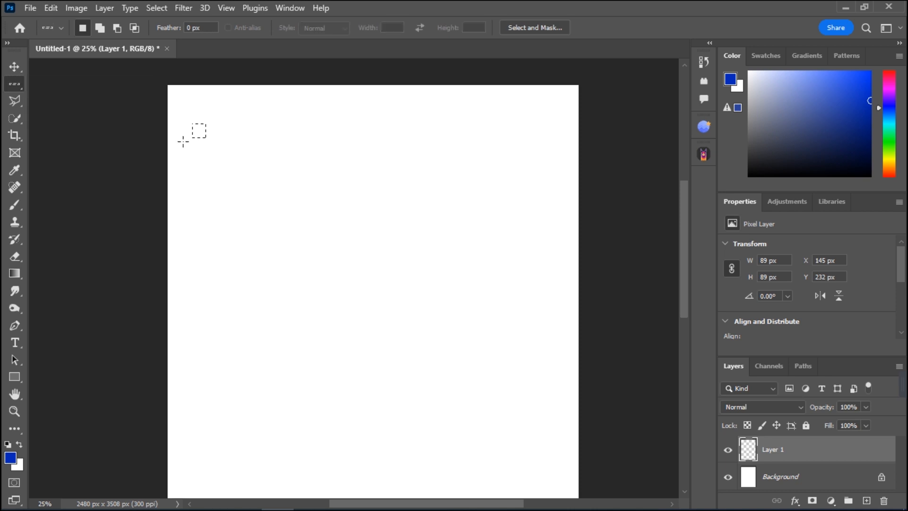
click(213, 113)
click(200, 119)
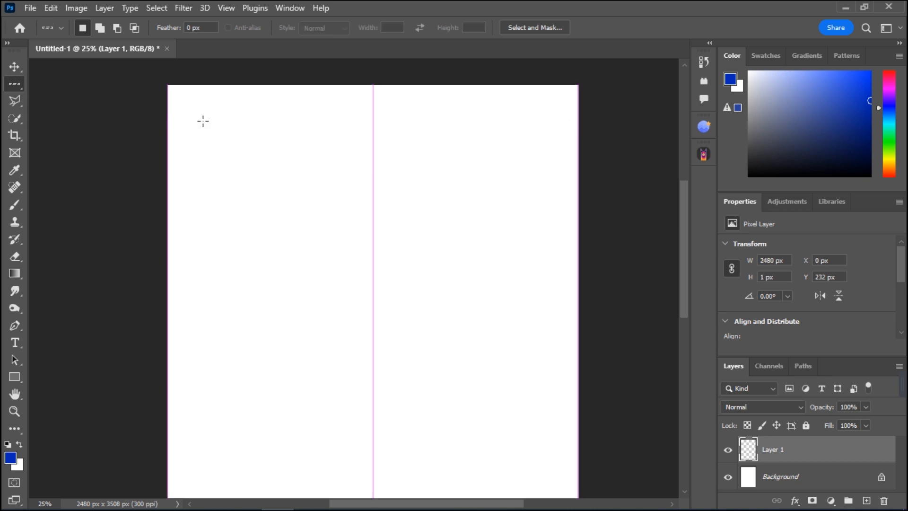
Step: Stroke the row selection with a 4 px blue line on the new layer, and deselect
click(50, 8)
click(80, 228)
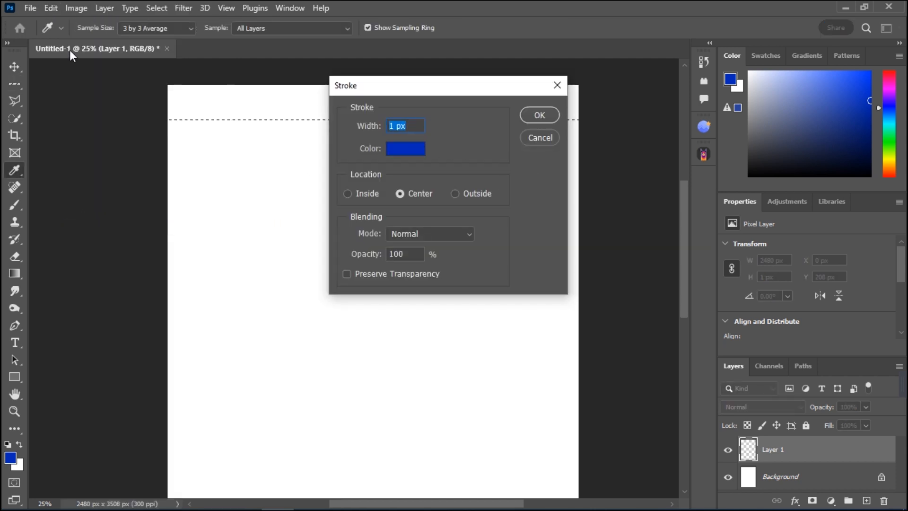
text(4)
click(532, 114)
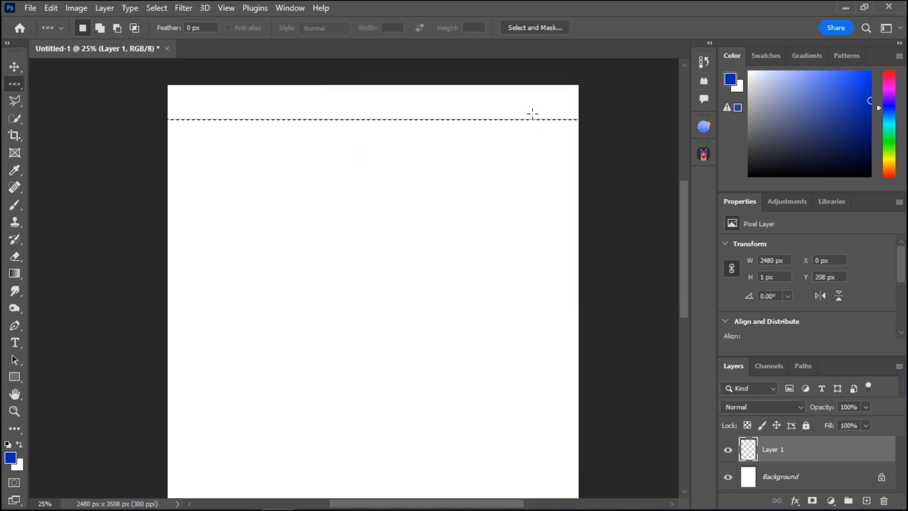
key(ctrl+d)
click(353, 117)
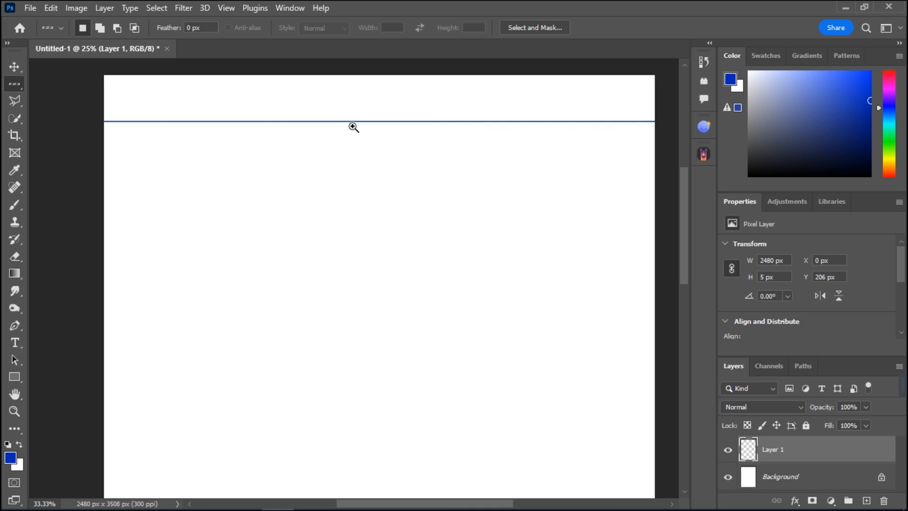
click(352, 124)
alt+click(354, 194)
alt+click(354, 194)
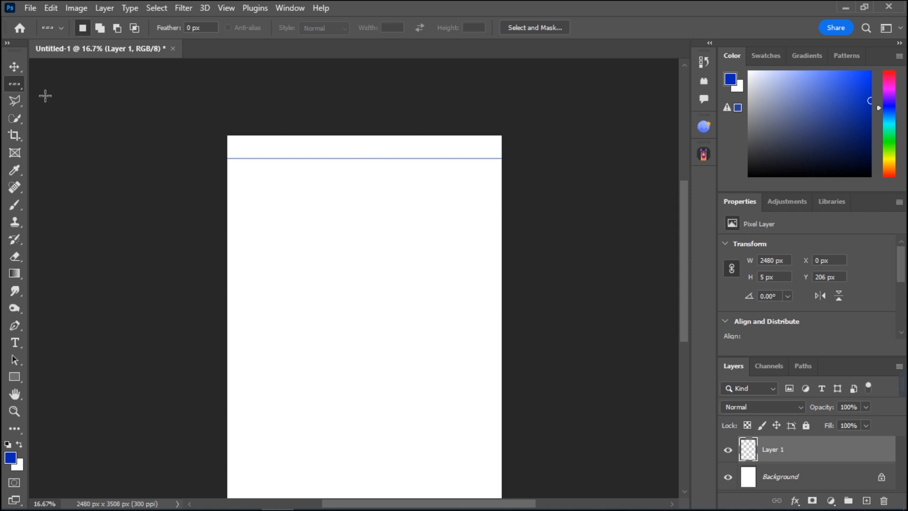
Step: Switch back to the Rectangular Marquee tool
right_click(21, 87)
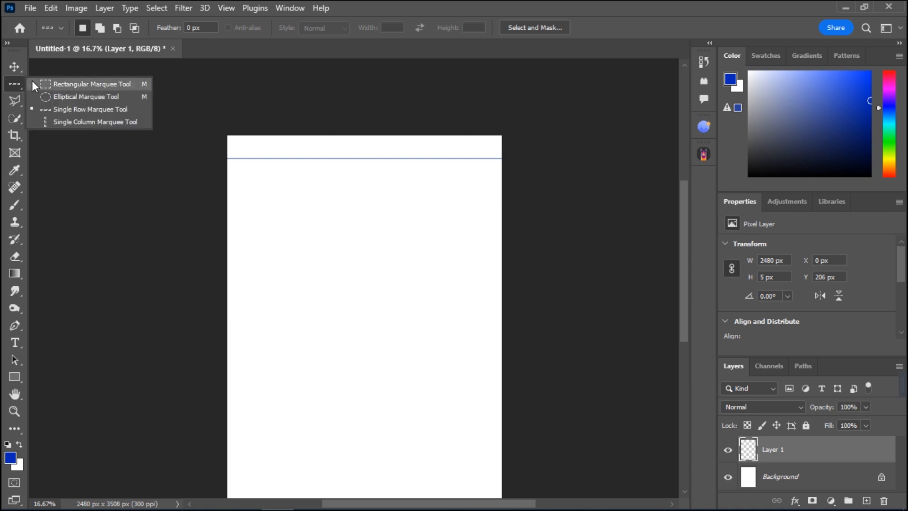
click(37, 85)
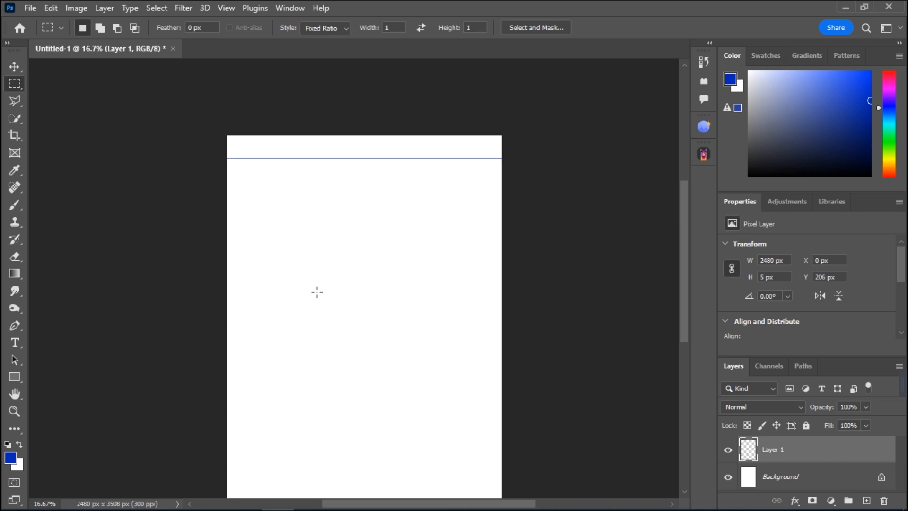
click(841, 4)
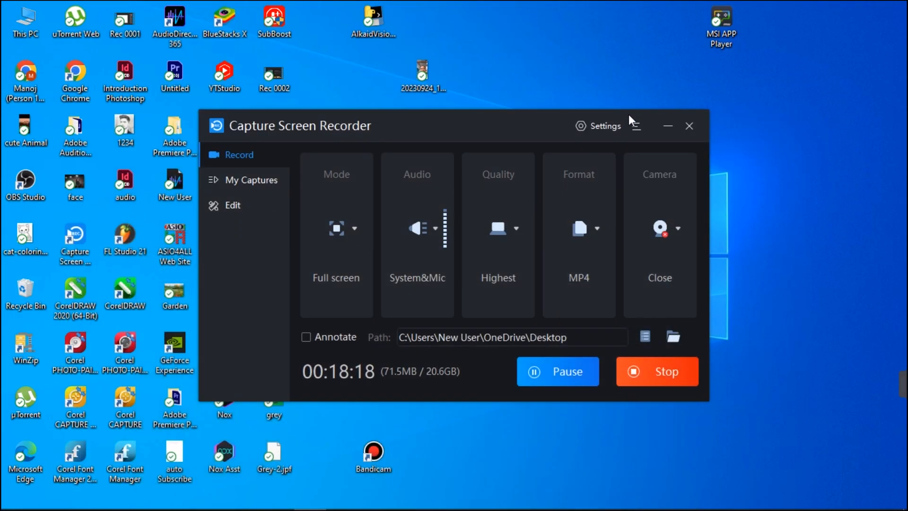
click(667, 126)
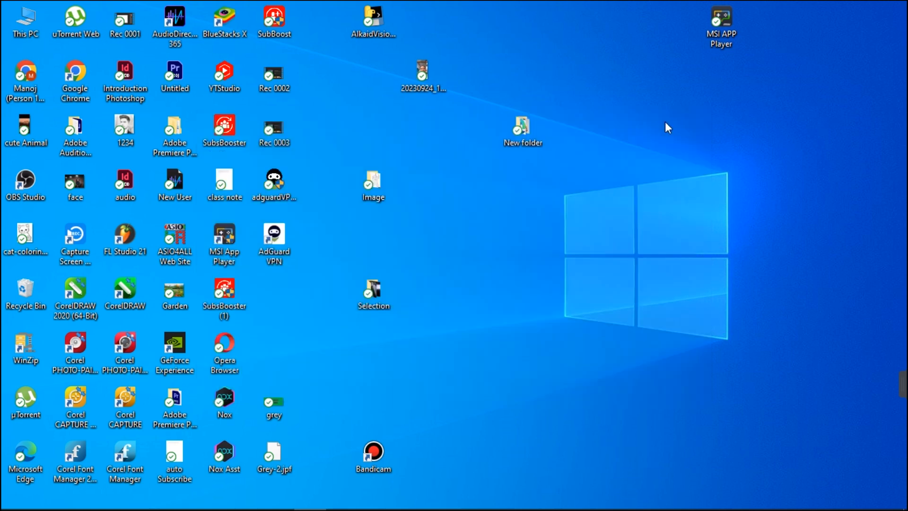
Step: Open pexels-rdne-stock-project-5530778.jpg from the desktop's Selection folder as a separate Photoshop document
double_click(381, 283)
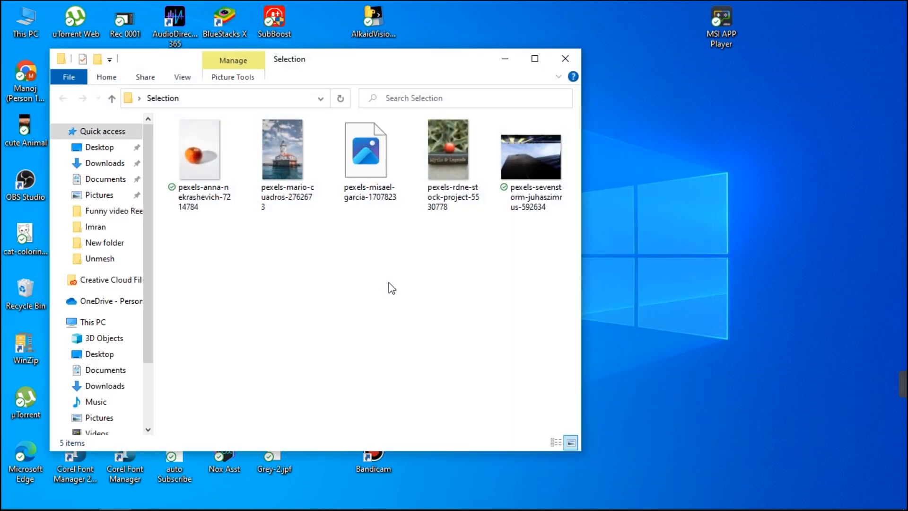
click(451, 154)
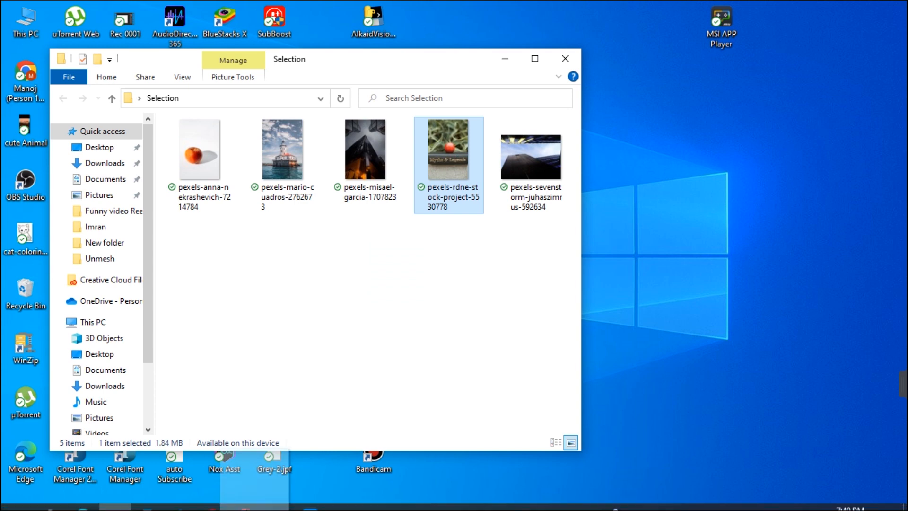
click(246, 497)
drag(144, 501, 336, 43)
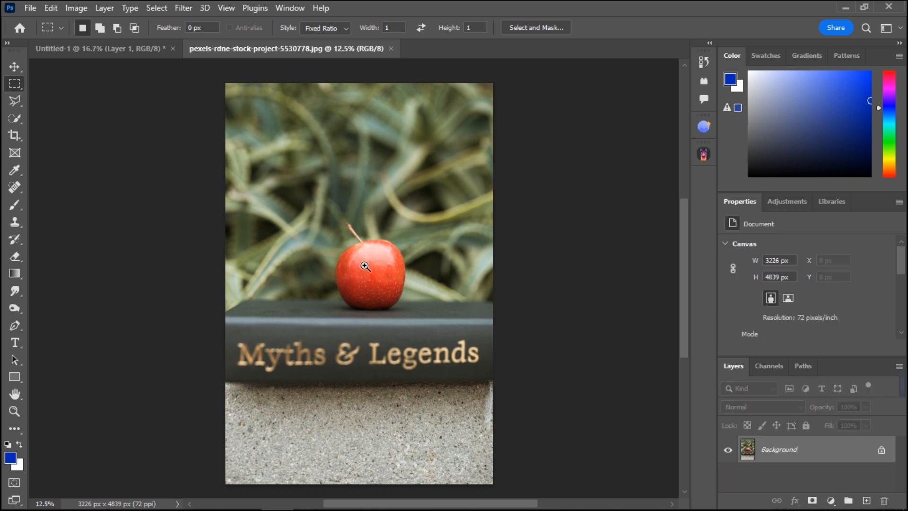
Step: Draw a 1:1 square selection of about 1148 px around the apple, including its stem
click(362, 262)
click(371, 277)
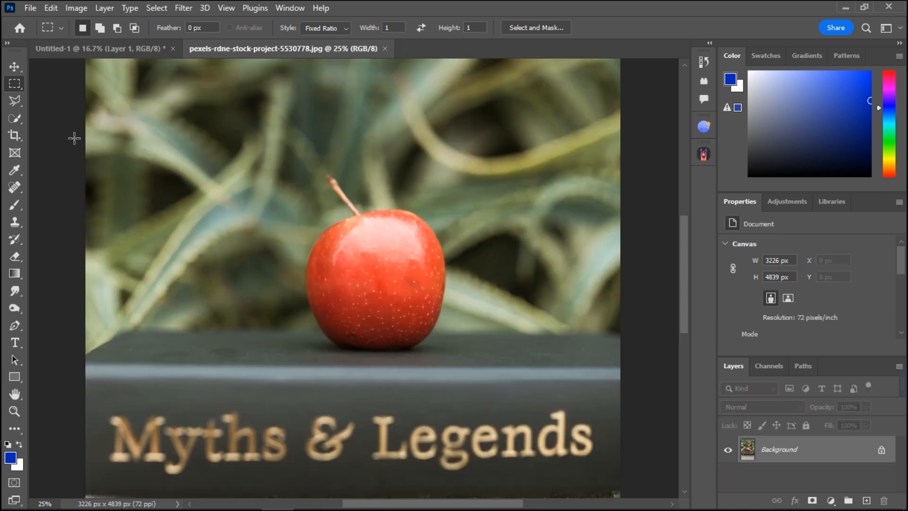
drag(277, 167, 467, 404)
click(467, 404)
key(ctrl+z)
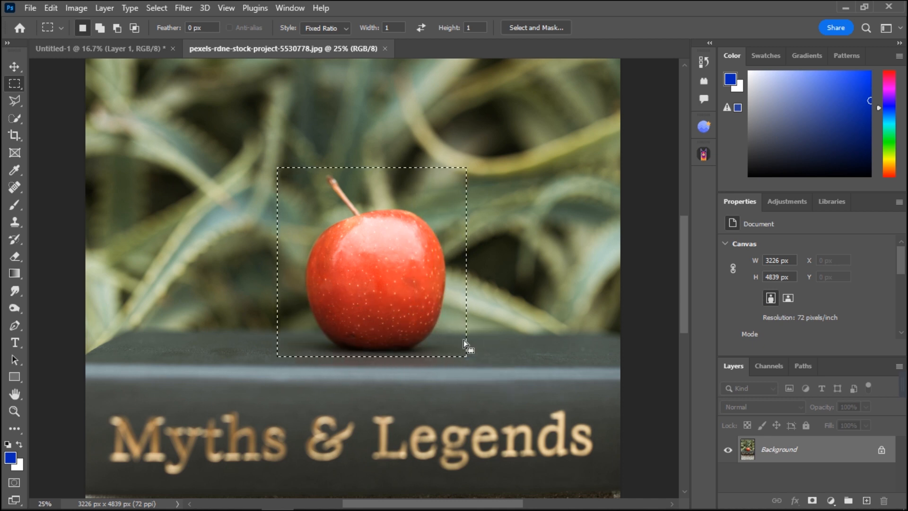
Step: Copy the selected apple square to a new layer and hide the Background layer
right_click(395, 268)
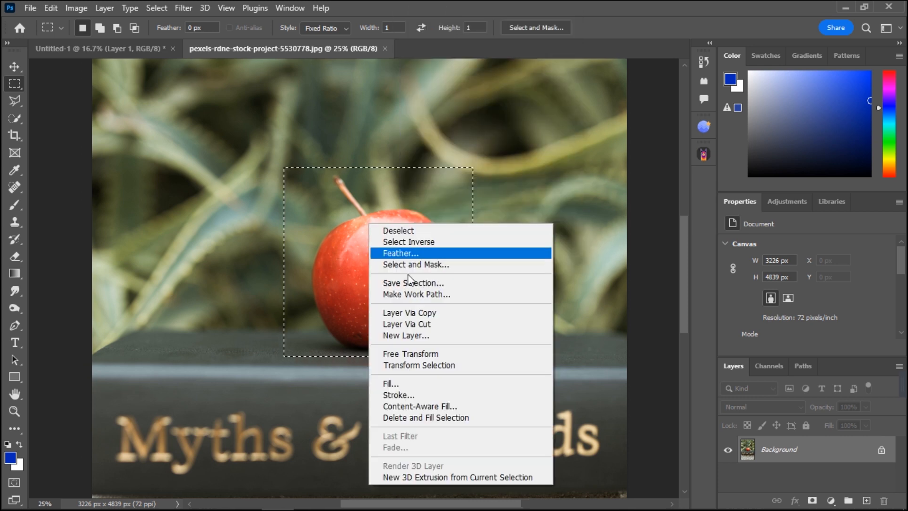
click(458, 314)
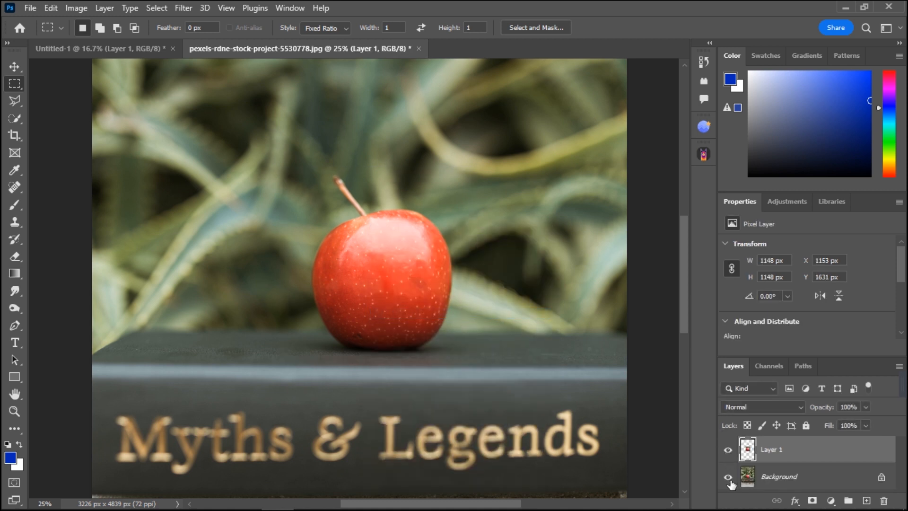
click(729, 478)
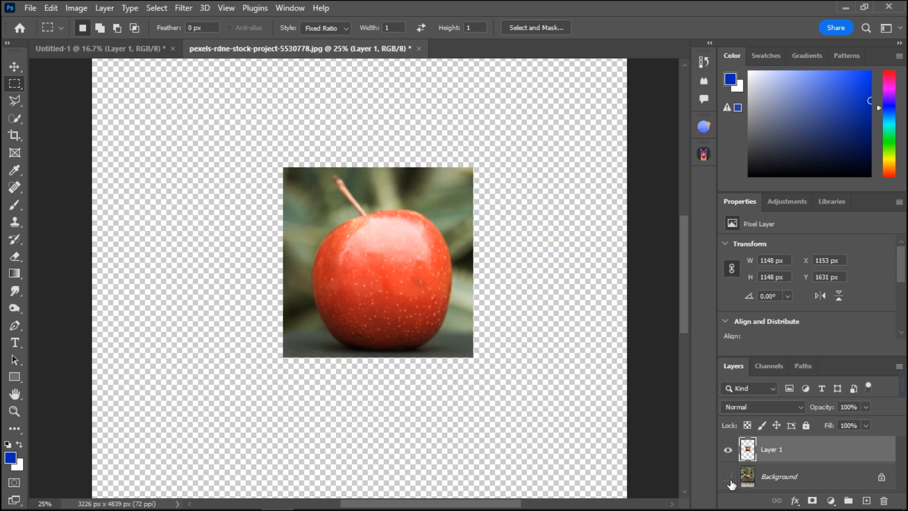
alt+click(434, 250)
alt+click(434, 249)
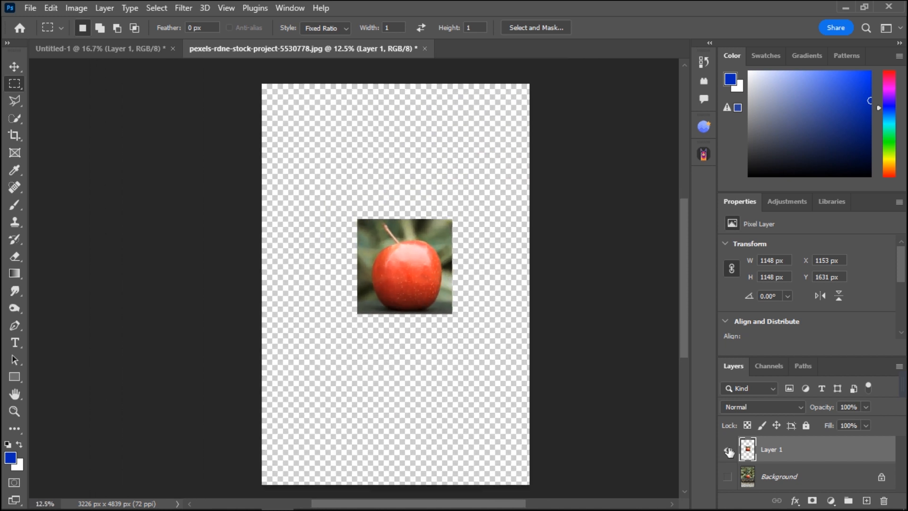
Step: Hide Layer 1, show the Background, and draw a rectangular selection in Normal style around the apple
click(728, 451)
click(728, 476)
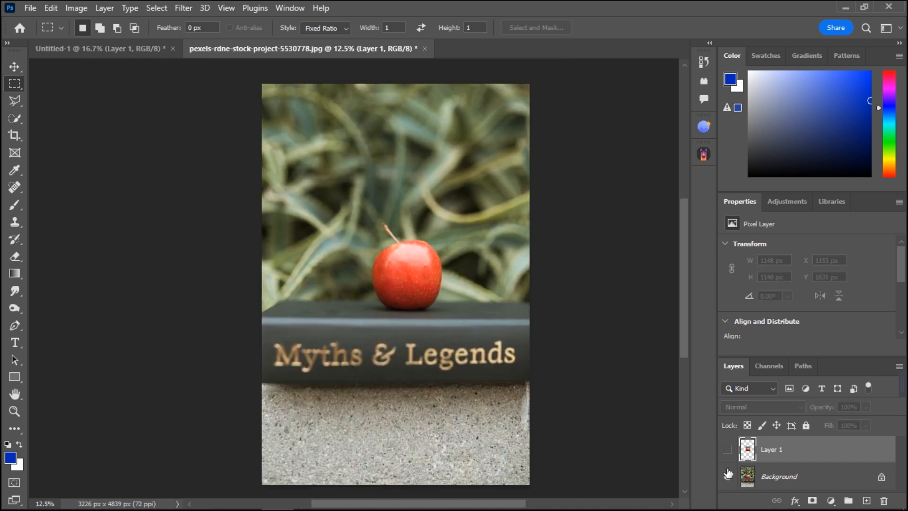
click(340, 29)
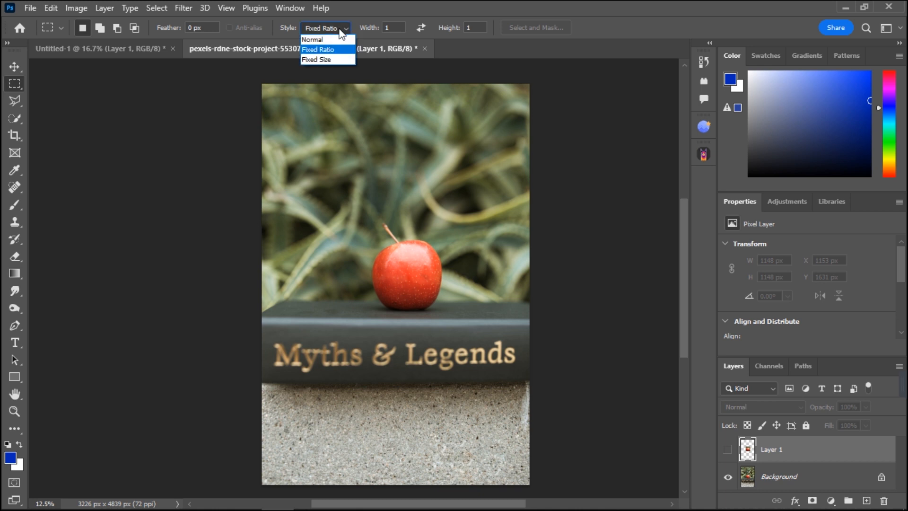
click(313, 39)
drag(348, 200, 479, 336)
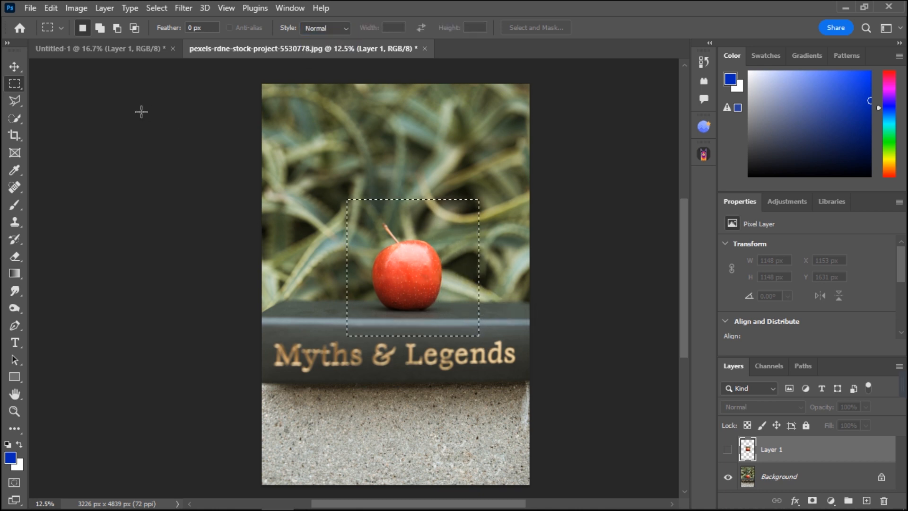
Step: Copy the selected apple area and paste it into the Untitled-1 document
click(51, 8)
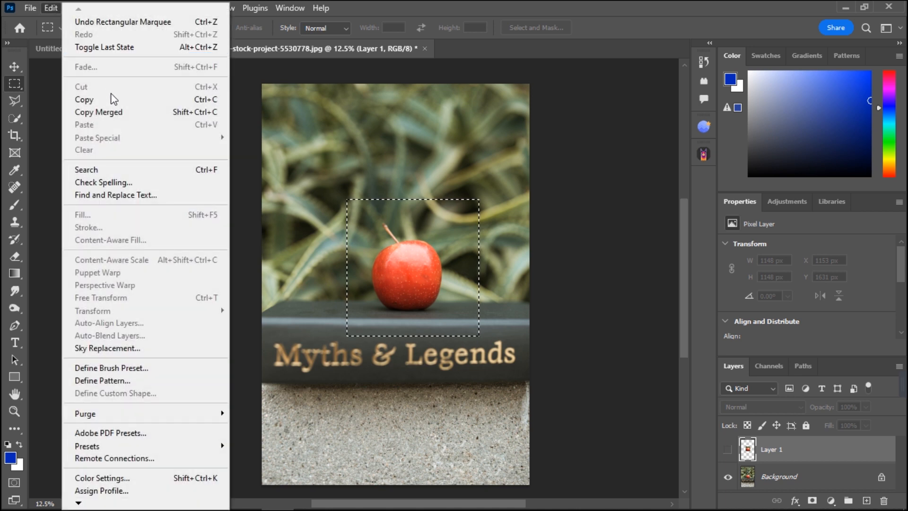
click(112, 100)
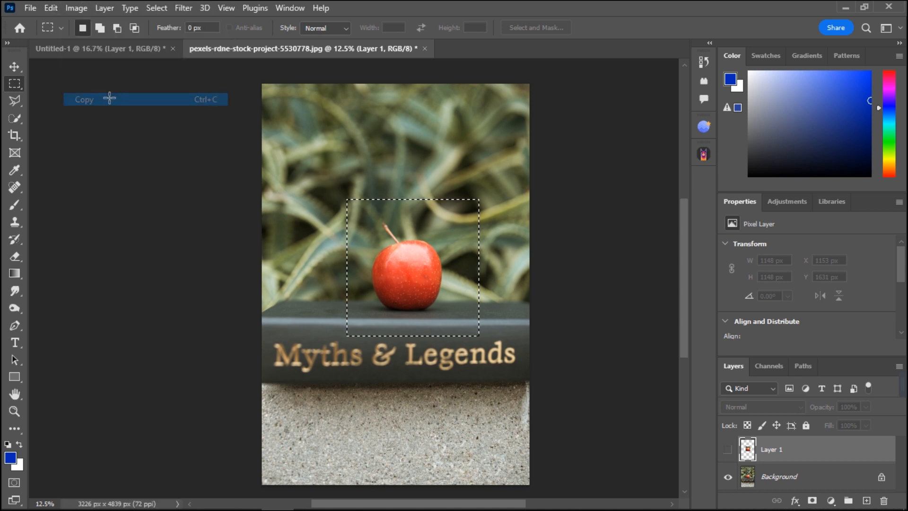
click(115, 50)
click(57, 8)
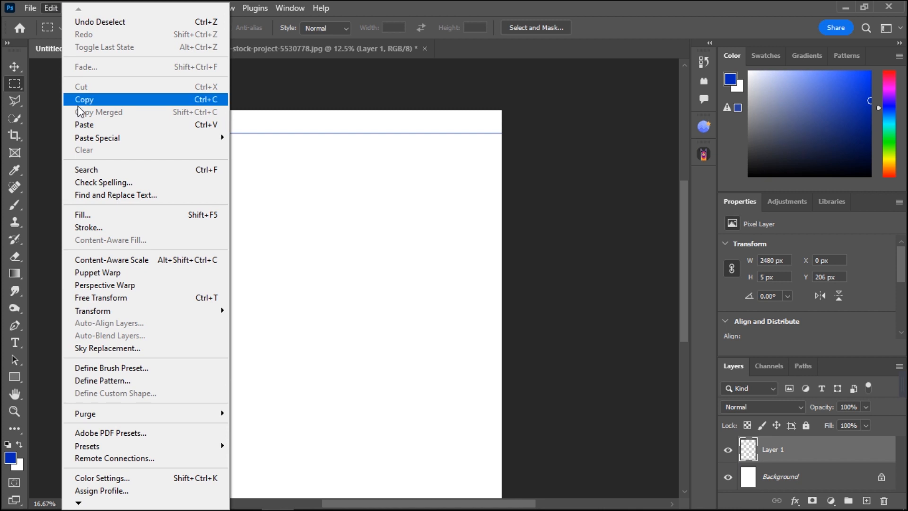
click(82, 123)
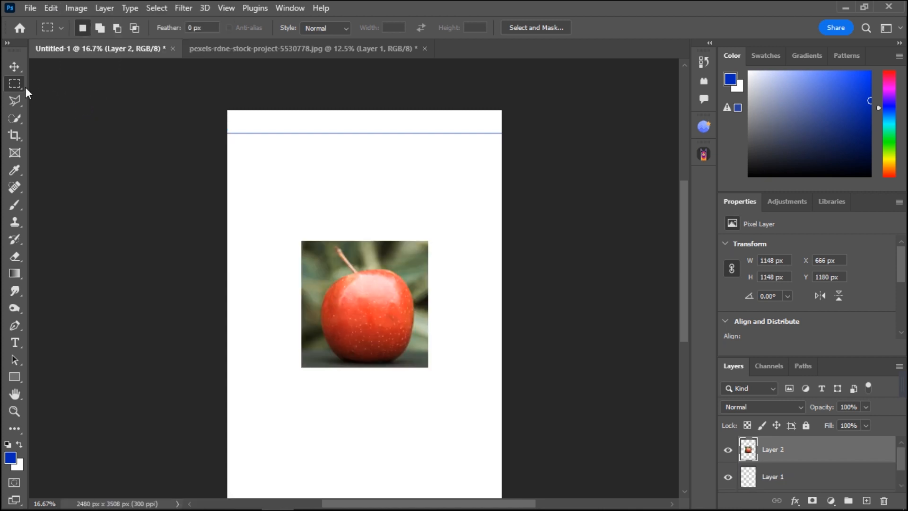
Step: Return to the apple photo and place a Normal-style elliptical selection with a 100 px feather around the apple
click(250, 50)
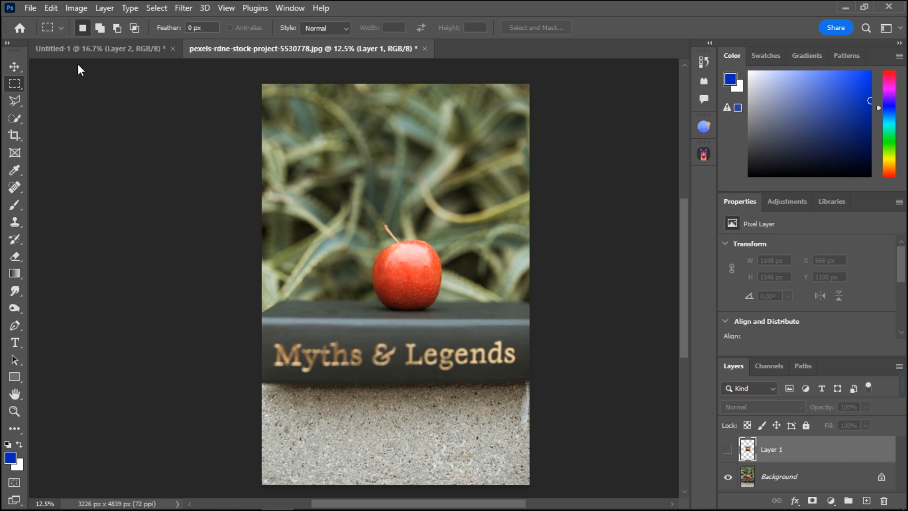
right_click(21, 87)
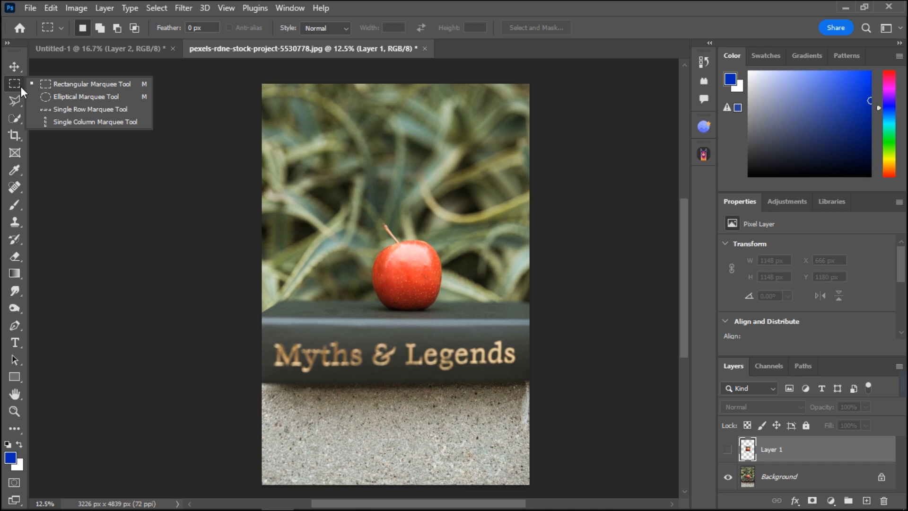
click(66, 99)
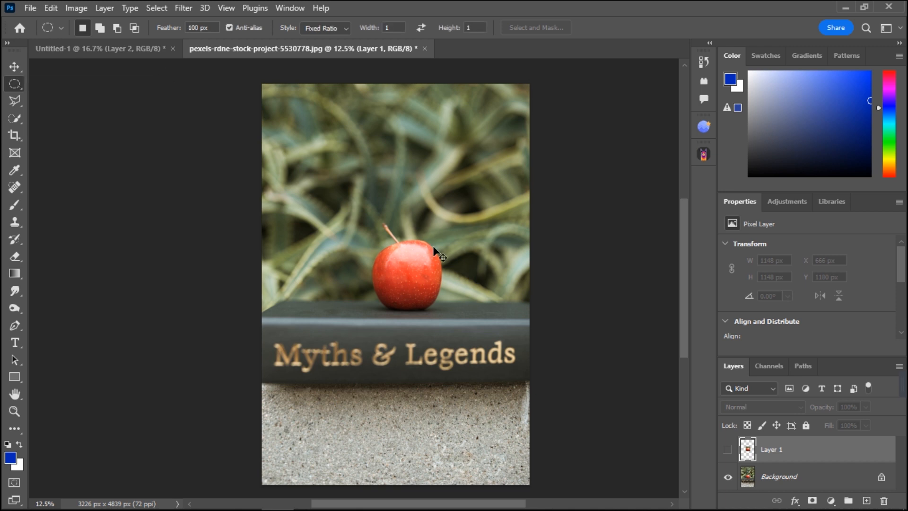
click(417, 255)
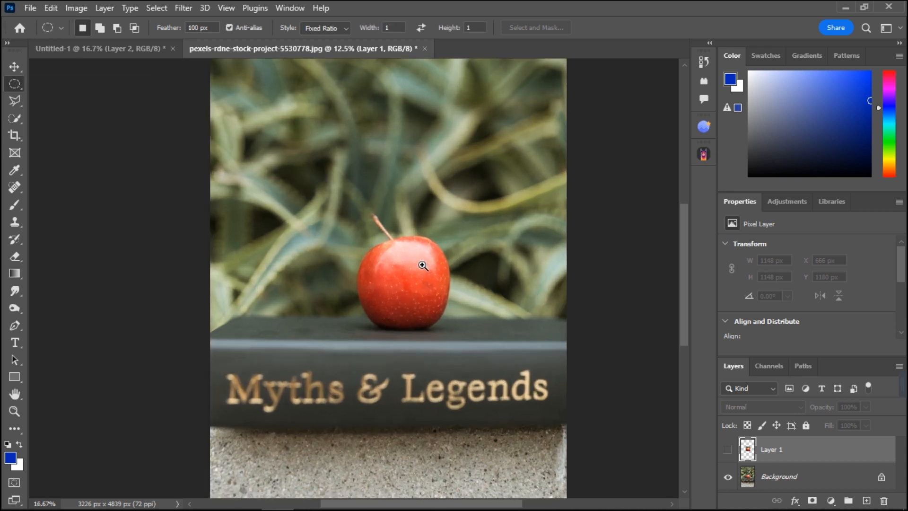
click(333, 29)
click(312, 39)
drag(341, 199, 486, 340)
drag(465, 270, 457, 274)
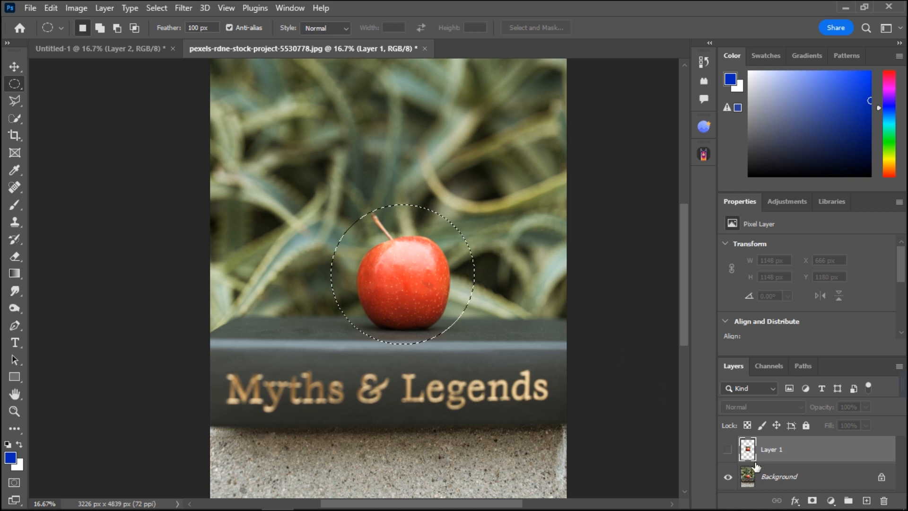
Step: On the Background layer, move the feathered apple slightly down and cut it out of the photo
click(781, 476)
click(15, 66)
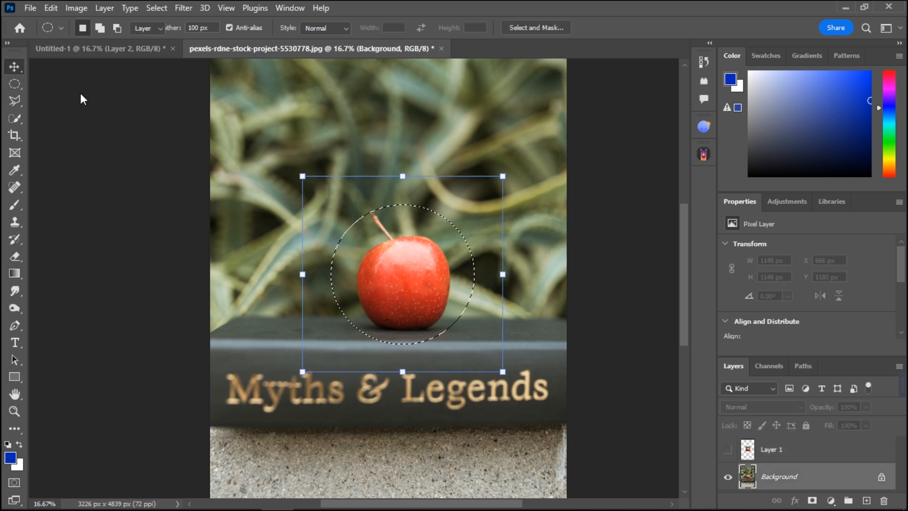
mouse_move(410, 258)
mouse_down()
mouse_move(348, 158)
mouse_move(335, 172)
mouse_move(444, 174)
mouse_move(478, 162)
mouse_move(482, 217)
mouse_move(415, 273)
mouse_up()
key(Delete)
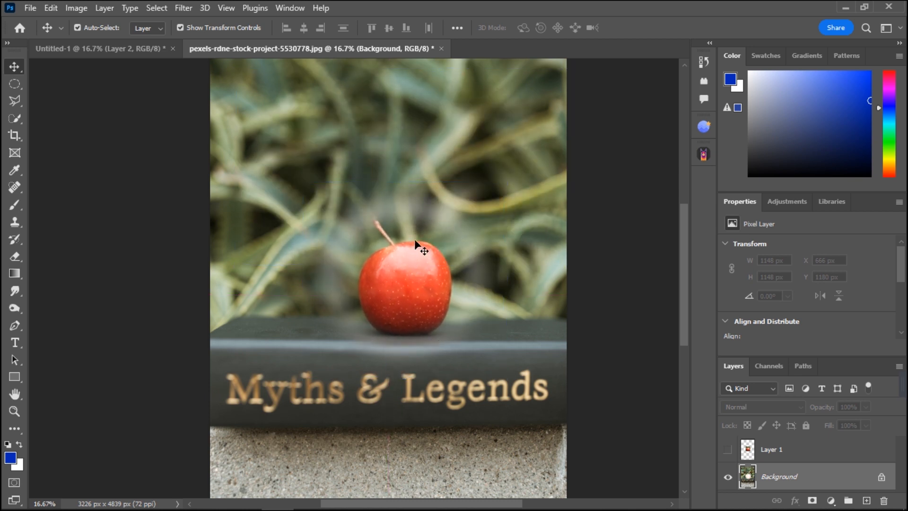
Step: In Untitled-1, hide the square apple layer and paste the feathered apple as a new layer
click(144, 49)
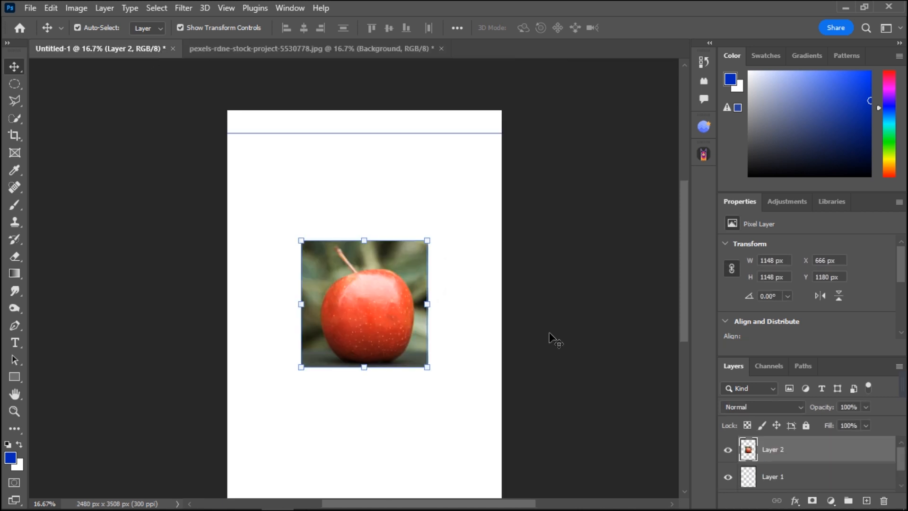
click(728, 451)
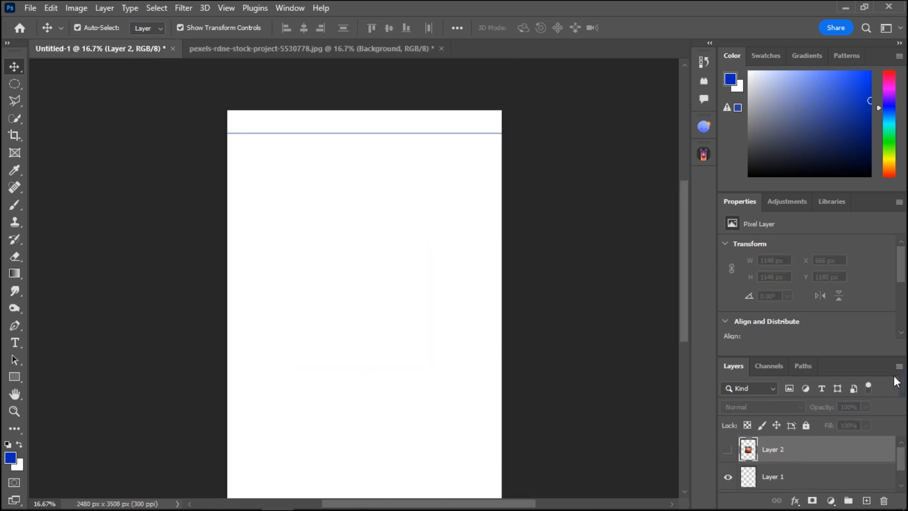
key(ctrl+v)
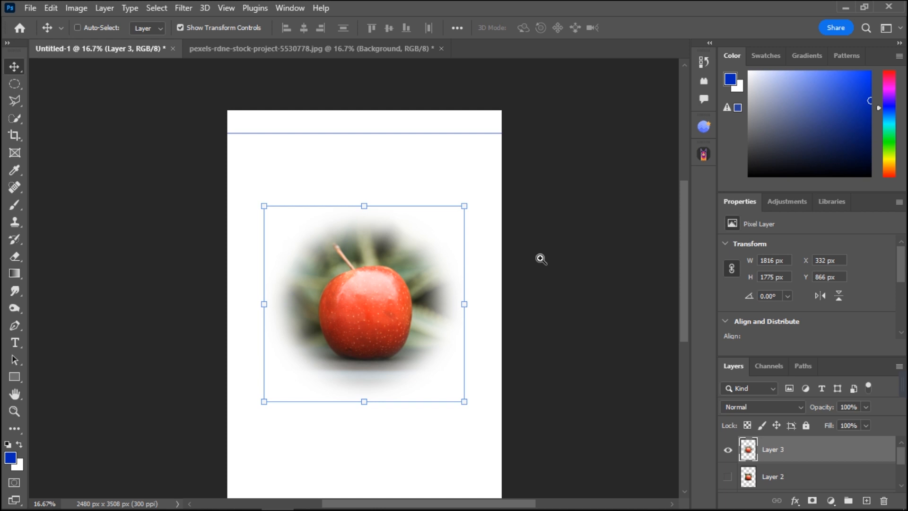
Step: Examine the soft edges of the pasted apple and the area it was cut from in the source photo
scroll(487, 272, up, 1)
scroll(438, 279, down, 1)
scroll(439, 284, up, 1)
scroll(398, 273, down, 1)
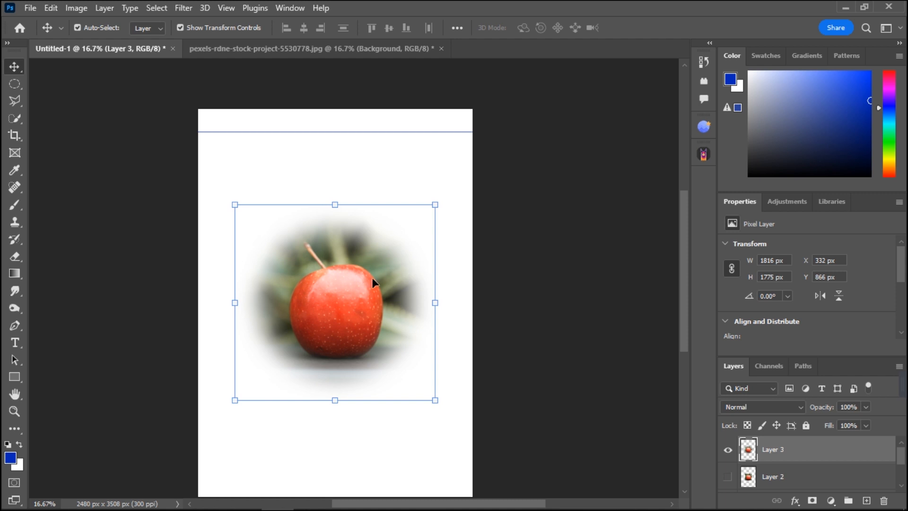
scroll(350, 310, up, 2)
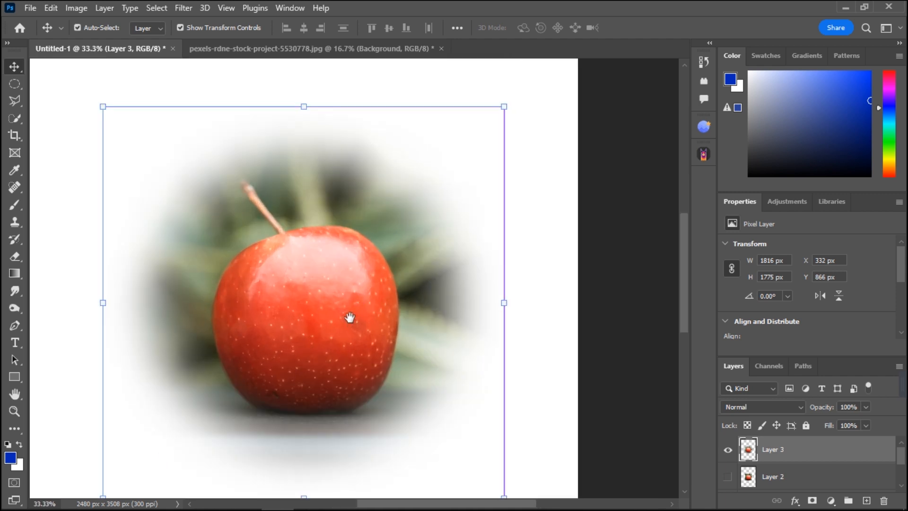
drag(349, 320, 366, 248)
scroll(358, 265, down, 2)
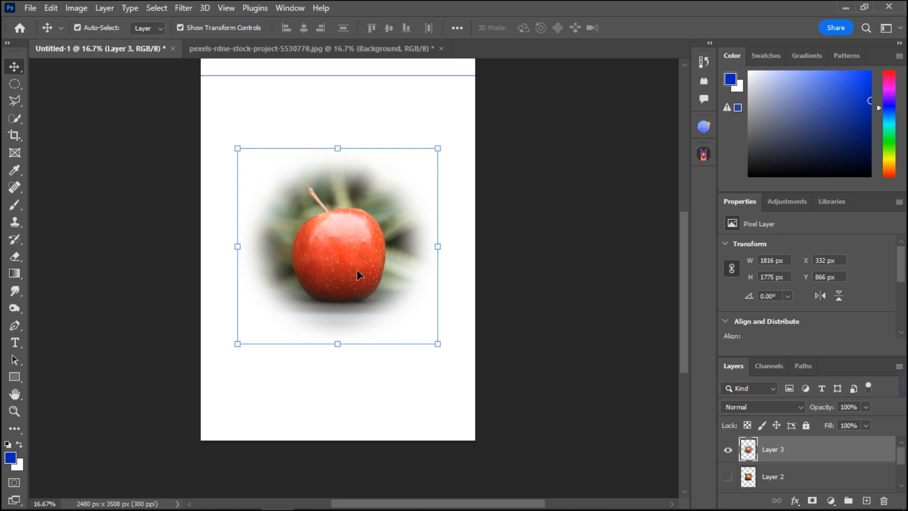
click(310, 49)
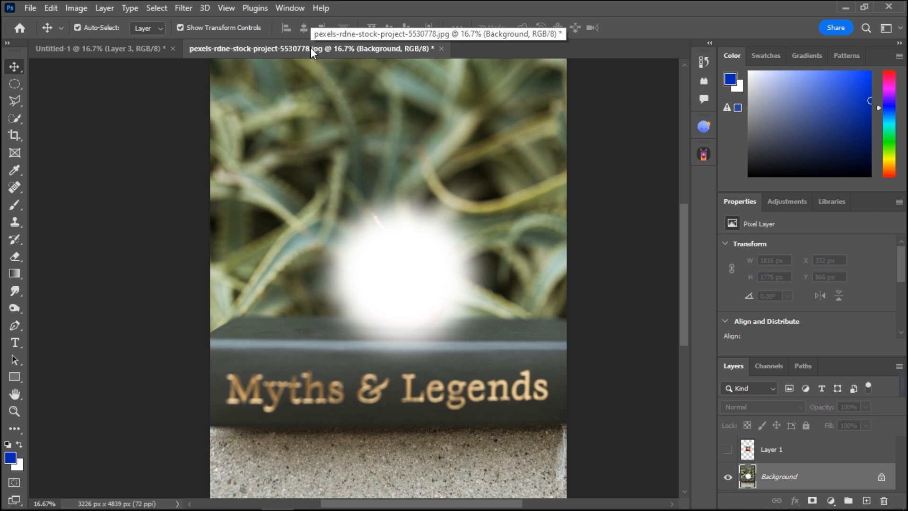